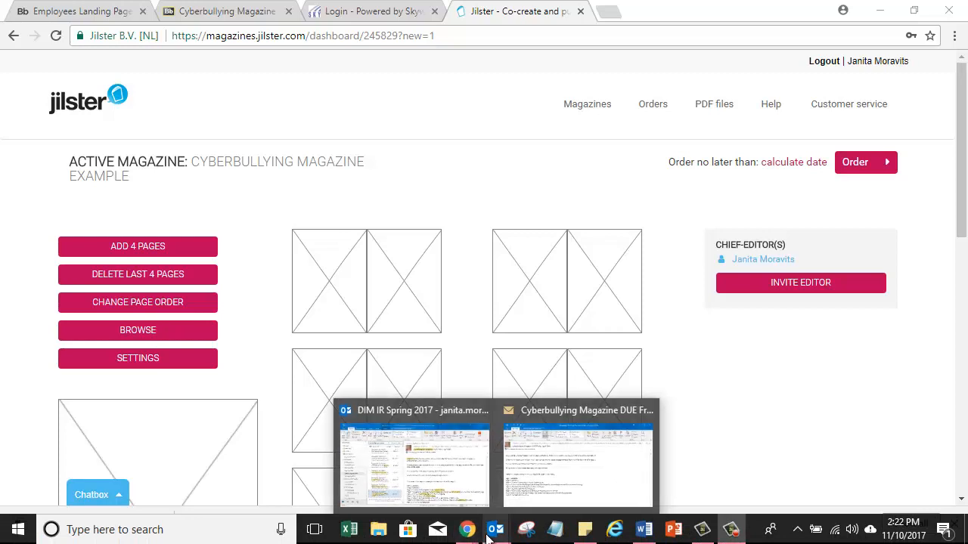
Switch to the Word document and insert "to help with" before "page 11" in the Magazine Editor's responsibilities.
click(643, 533)
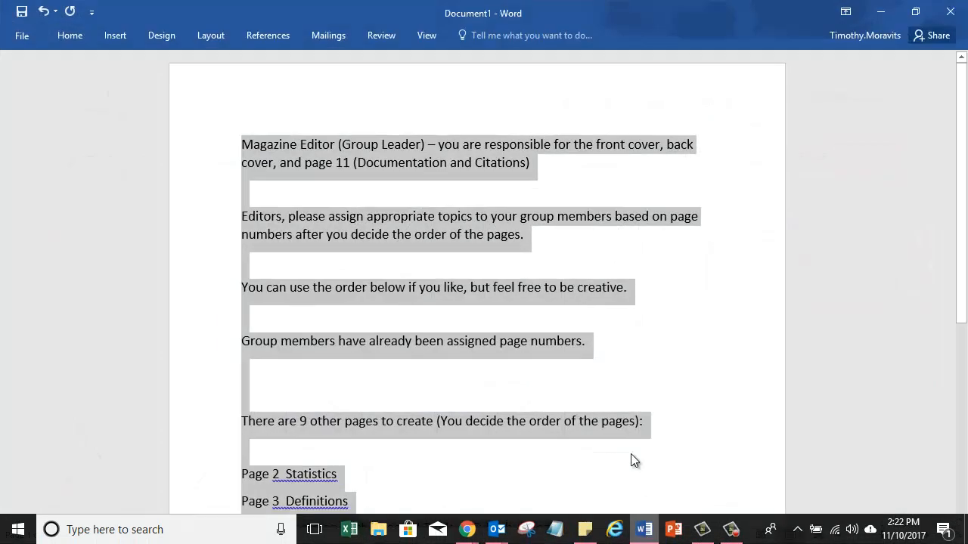
click(698, 338)
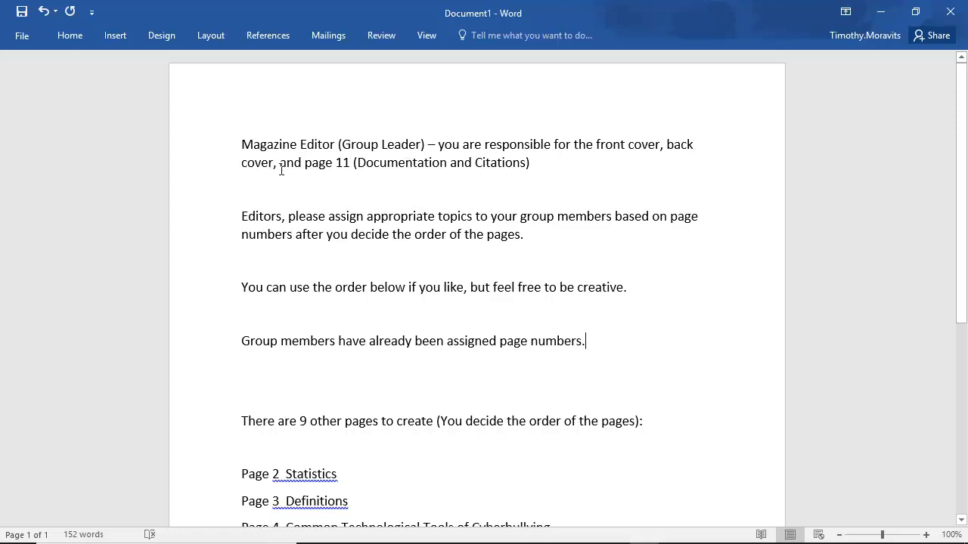
click(305, 163)
text(to help)
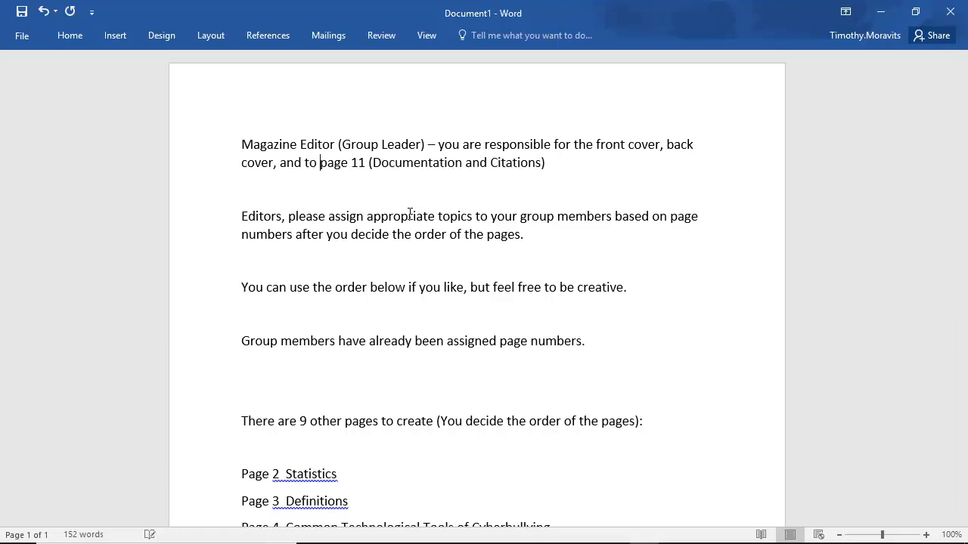
text( with)
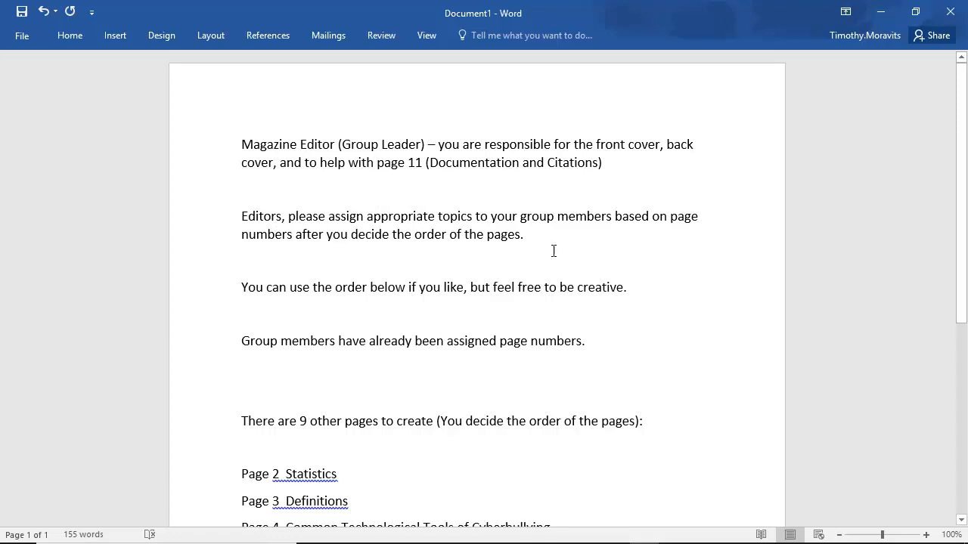
Review the Magazine Editor's instructions and the suggested topics for pages 2 through 10.
scroll(270, 309, down, 2)
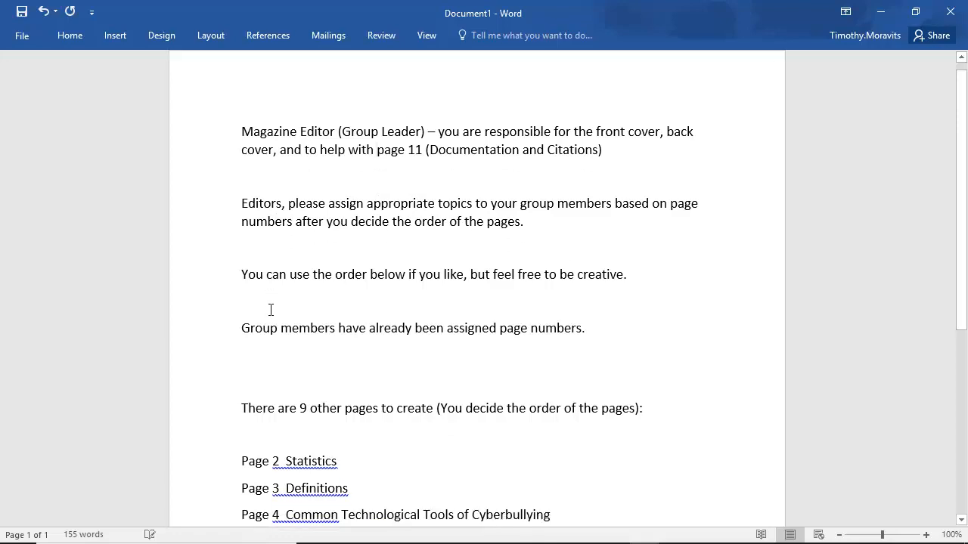
scroll(270, 308, down, 4)
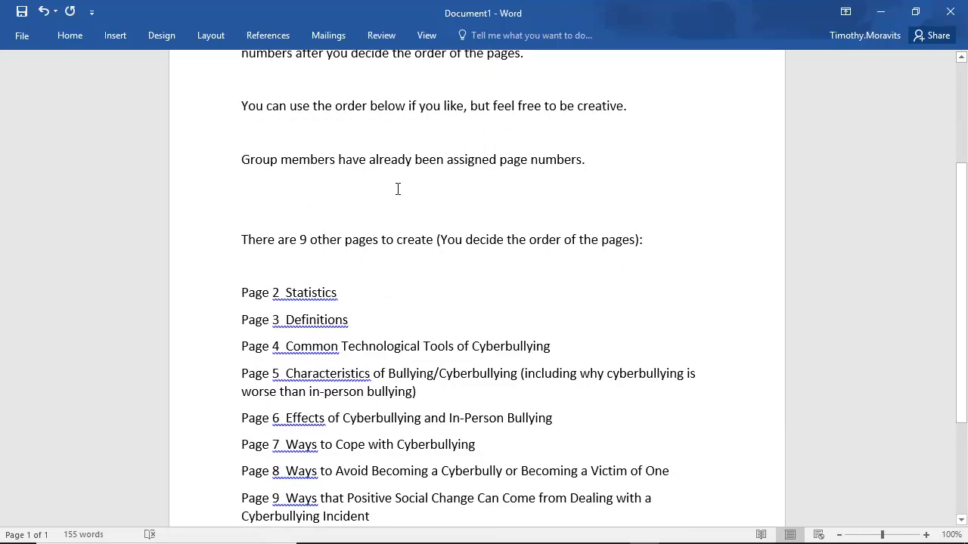
scroll(398, 189, down, 1)
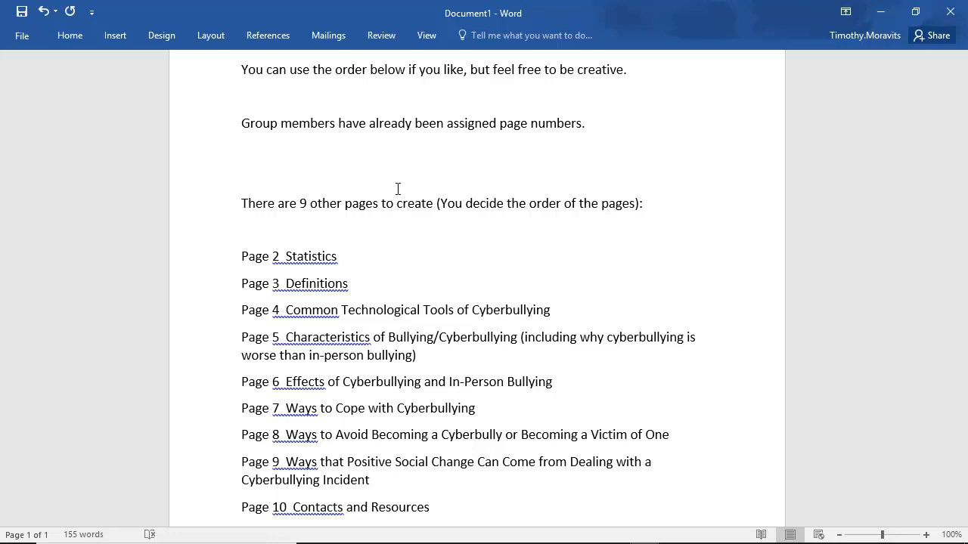
scroll(397, 191, down, 1)
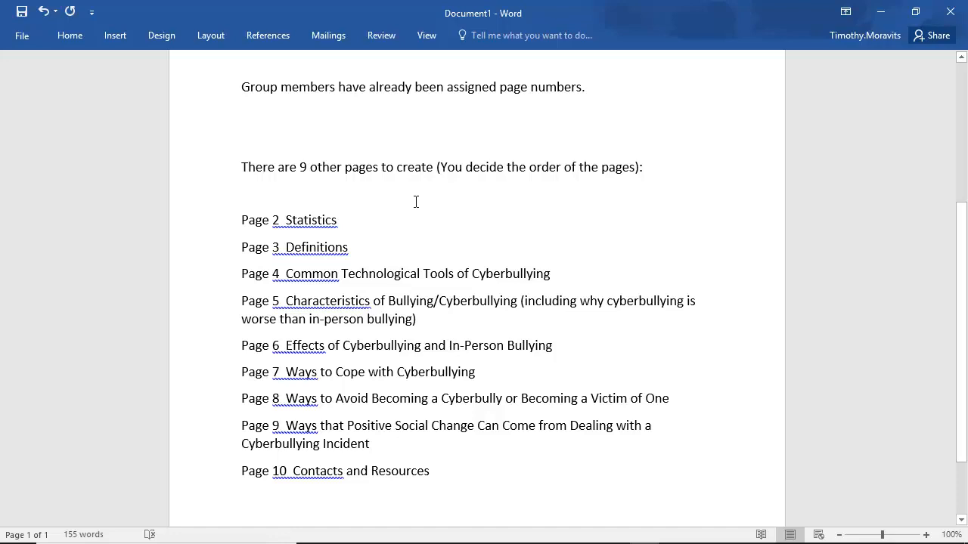
scroll(414, 200, up, 6)
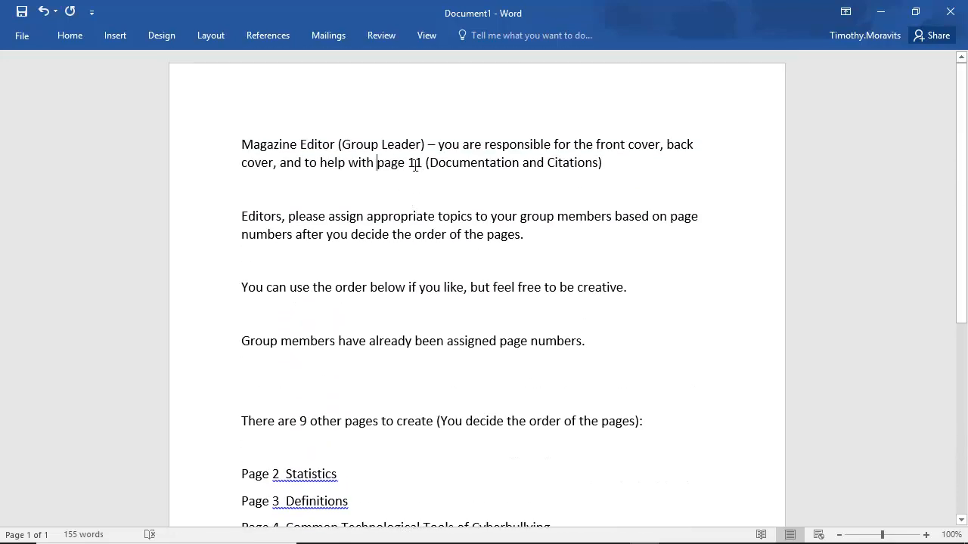
scroll(359, 250, down, 8)
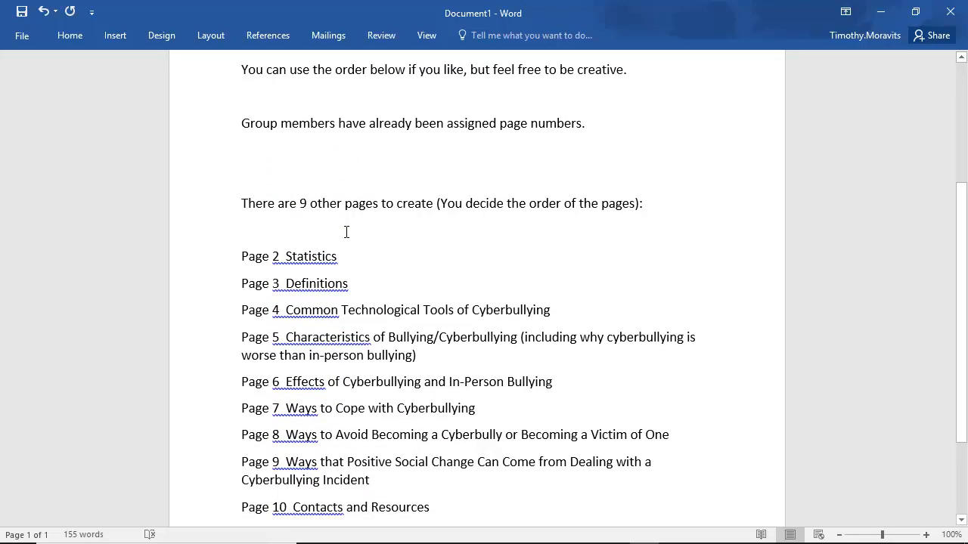
scroll(346, 232, down, 1)
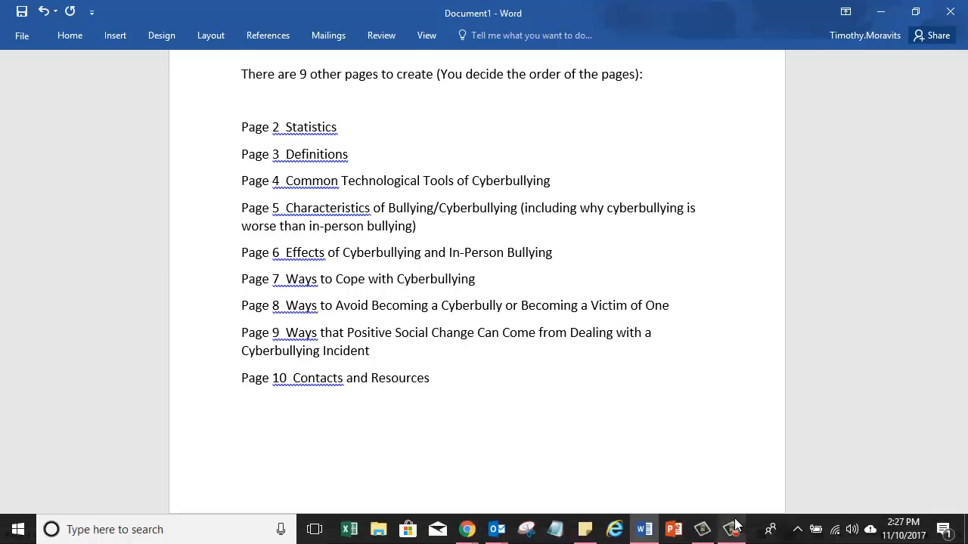
click(735, 524)
click(418, 330)
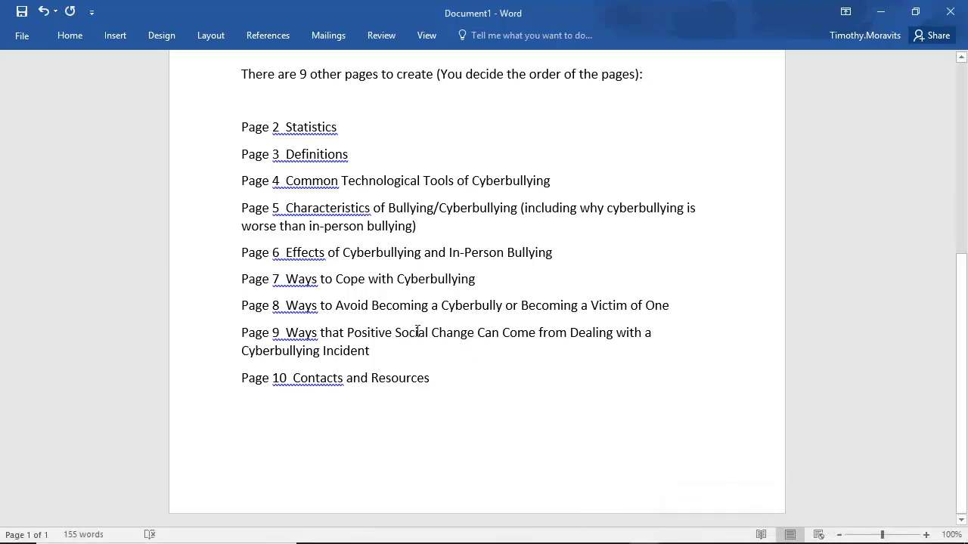
scroll(409, 413, up, 2)
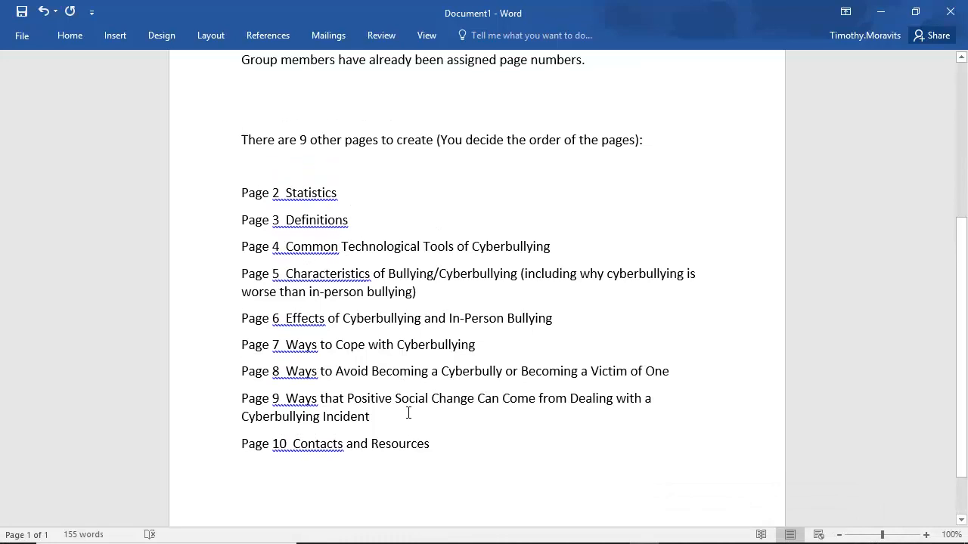
scroll(409, 412, up, 6)
scroll(409, 413, down, 7)
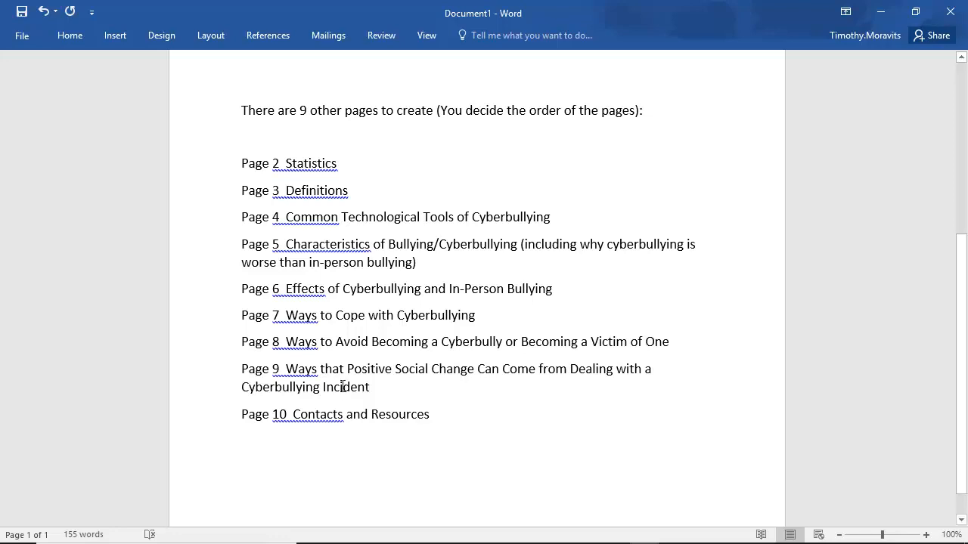
scroll(345, 389, up, 3)
scroll(342, 386, up, 3)
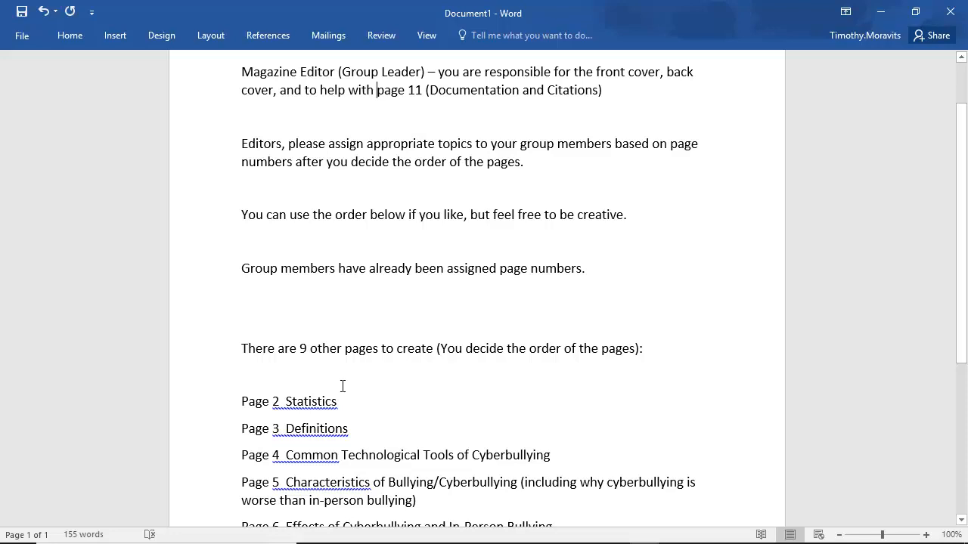
scroll(342, 386, down, 7)
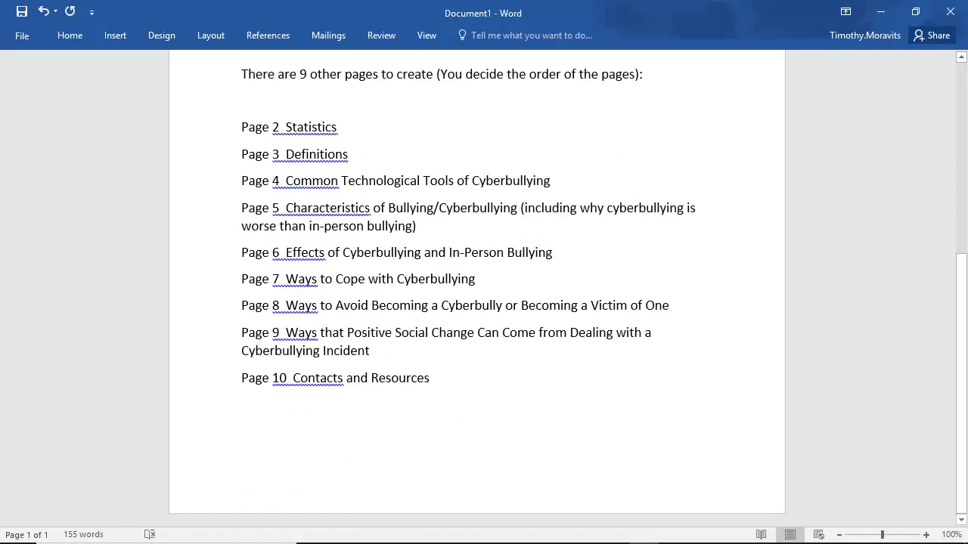
Switch to the Jilster dashboard in Chrome and look over the page layout of the Cyberbullying Magazine Example.
mouse_move(303, 539)
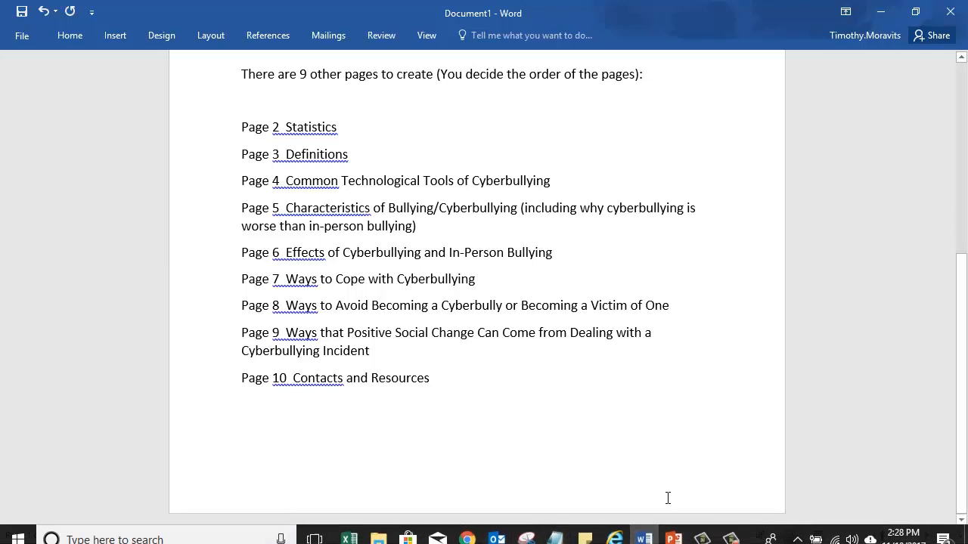
mouse_move(703, 536)
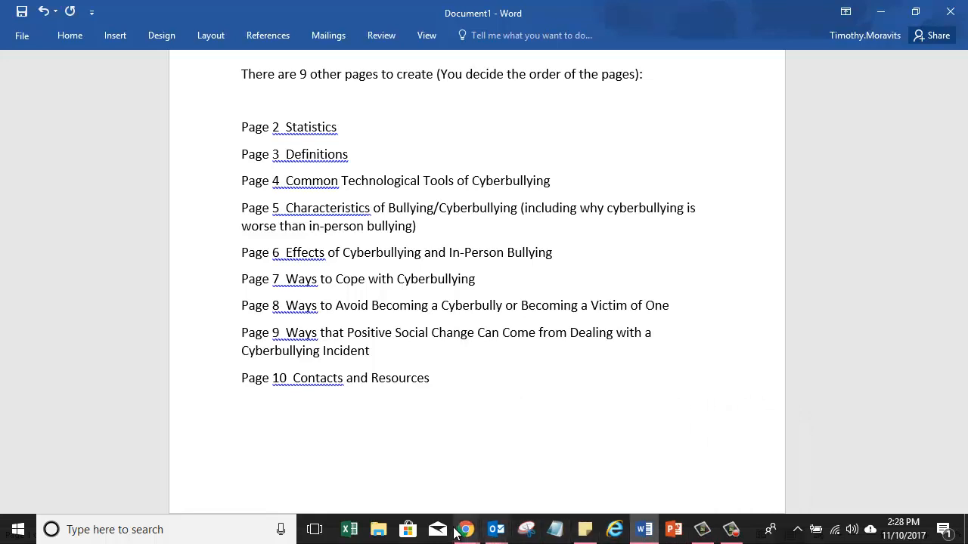
mouse_move(468, 535)
click(405, 409)
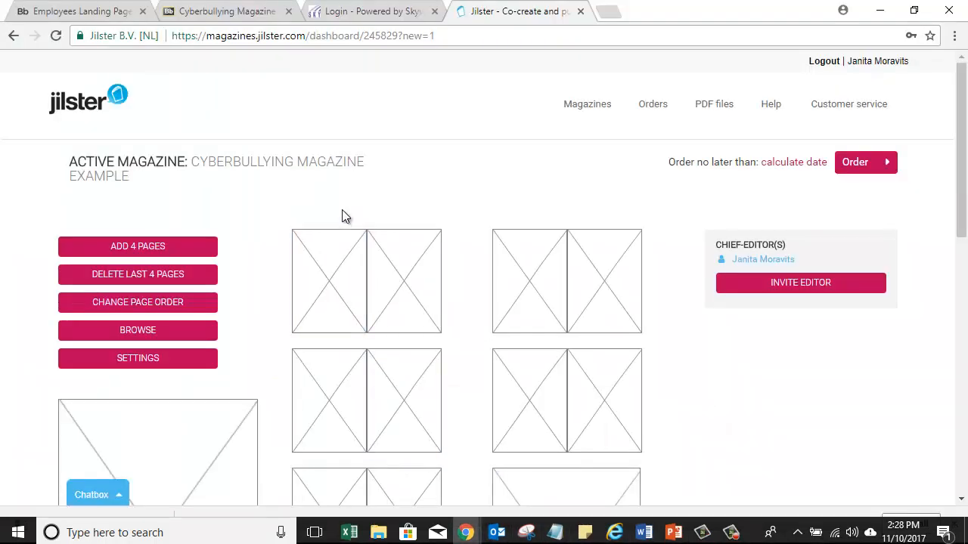
scroll(317, 220, down, 4)
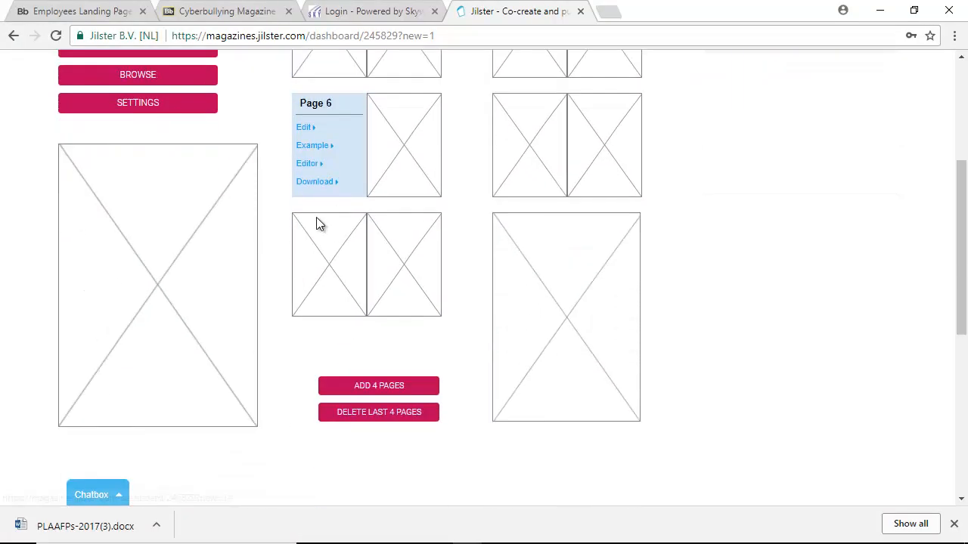
scroll(305, 257, up, 2)
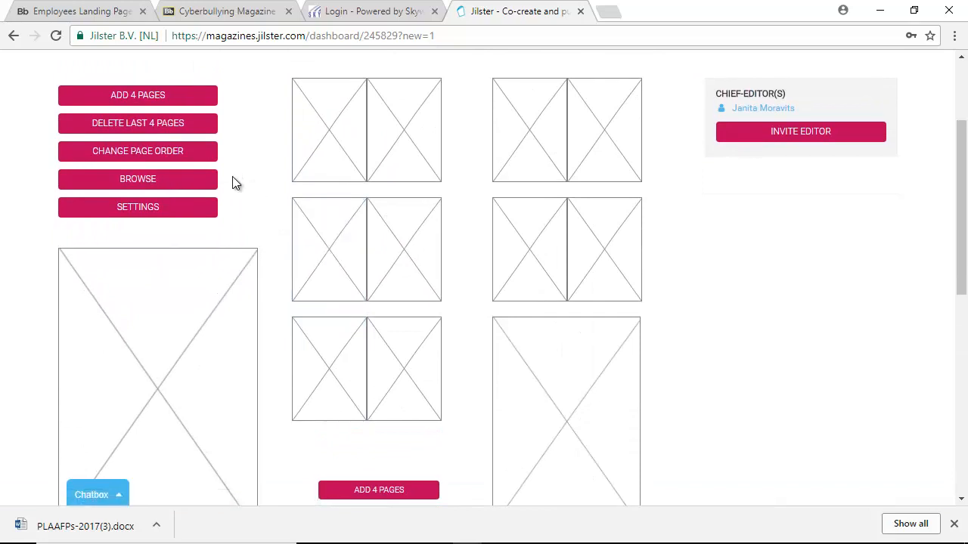
View the chatbox form for messaging editors, close it unsent, and check the page numbers and options in the magazine layout.
click(97, 497)
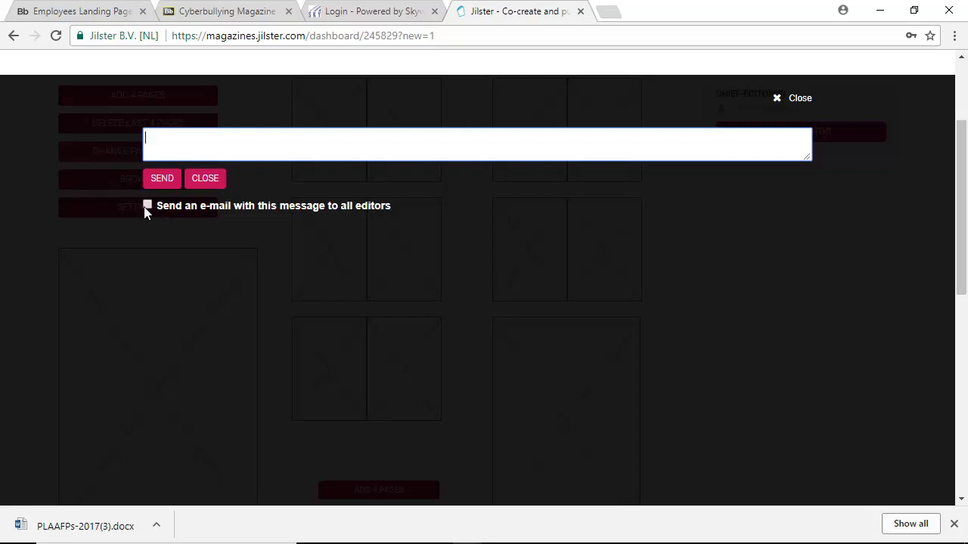
click(778, 99)
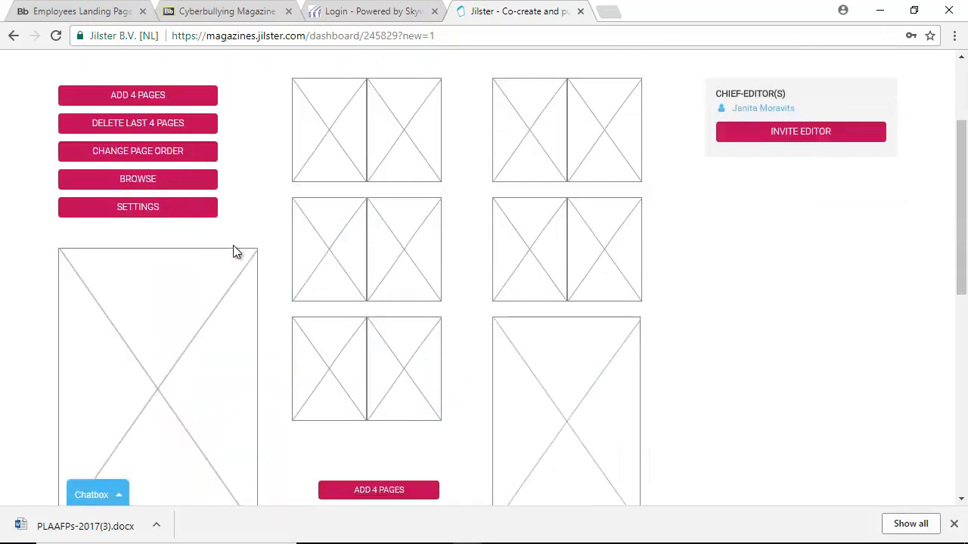
mouse_move(201, 302)
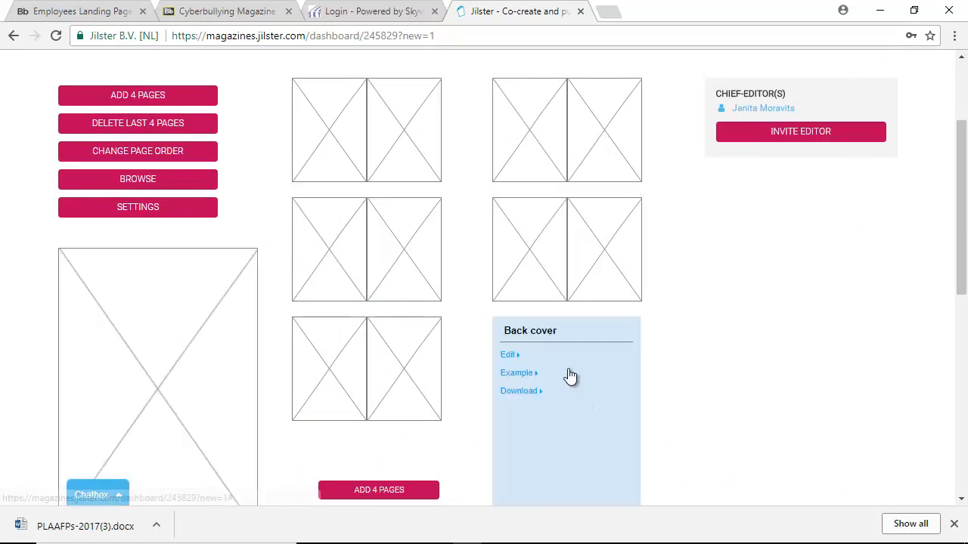
mouse_move(243, 369)
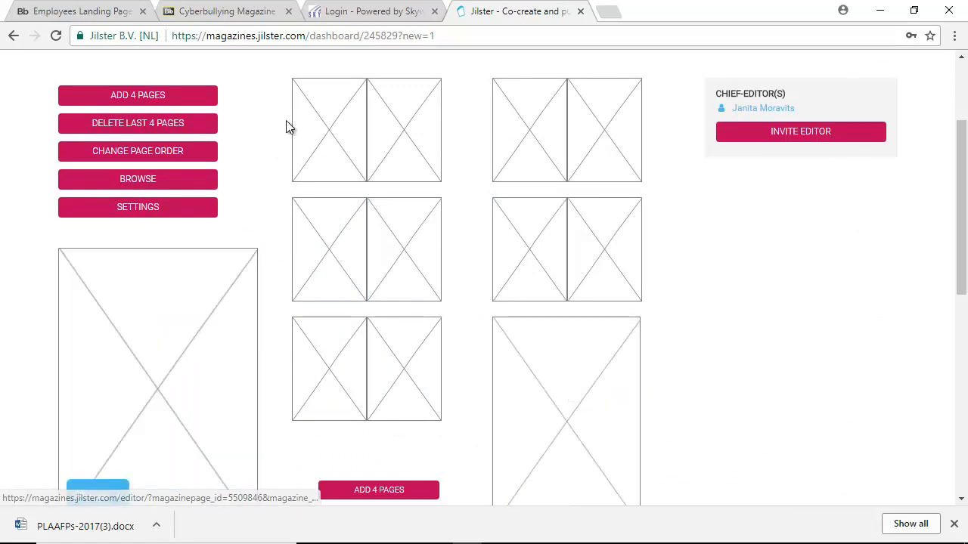
mouse_move(308, 99)
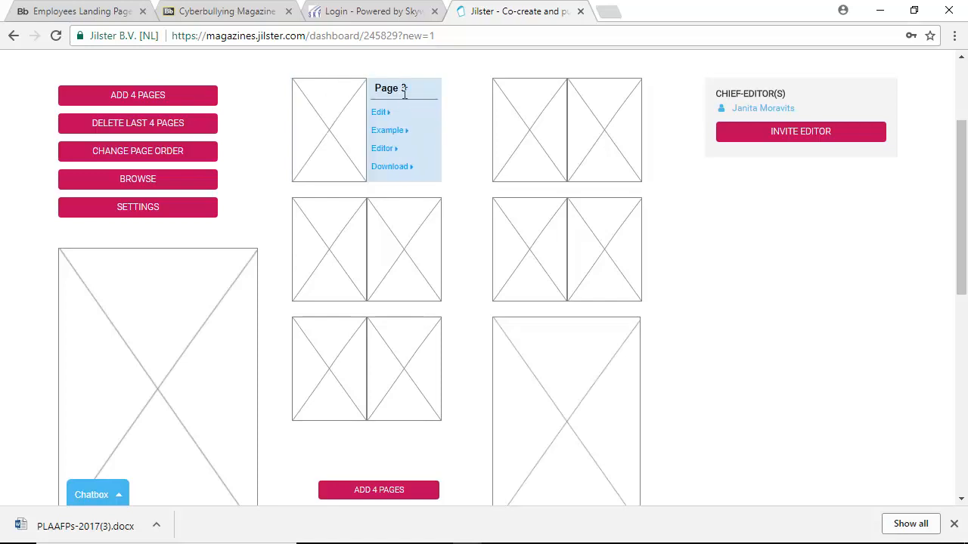
mouse_move(597, 102)
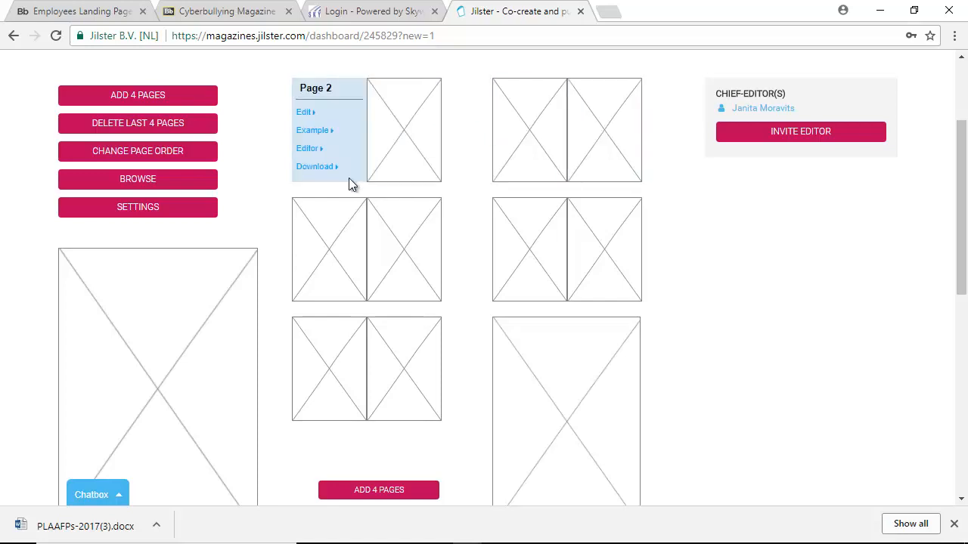
mouse_move(422, 177)
scroll(422, 180, up, 2)
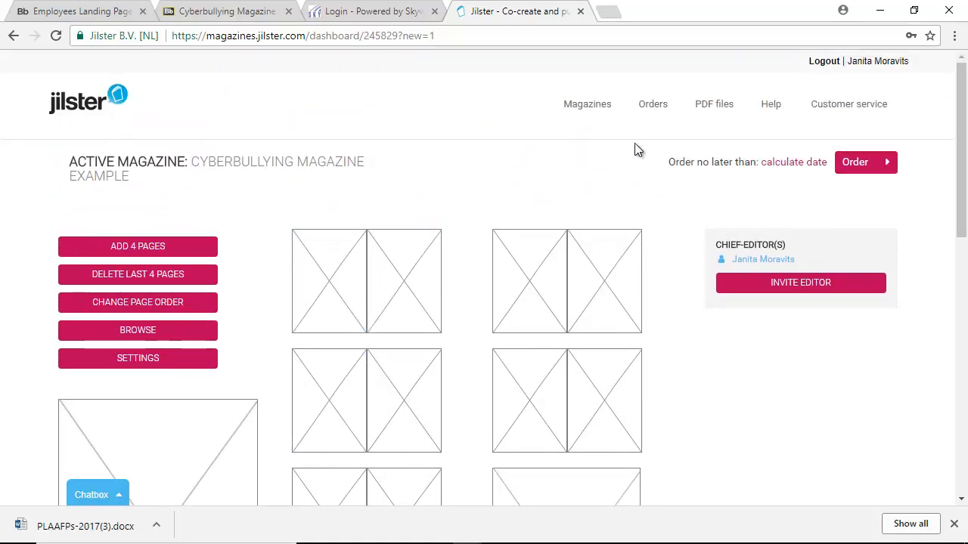
Open the DIM 14 magazine's dashboard from the magazines overview.
click(581, 106)
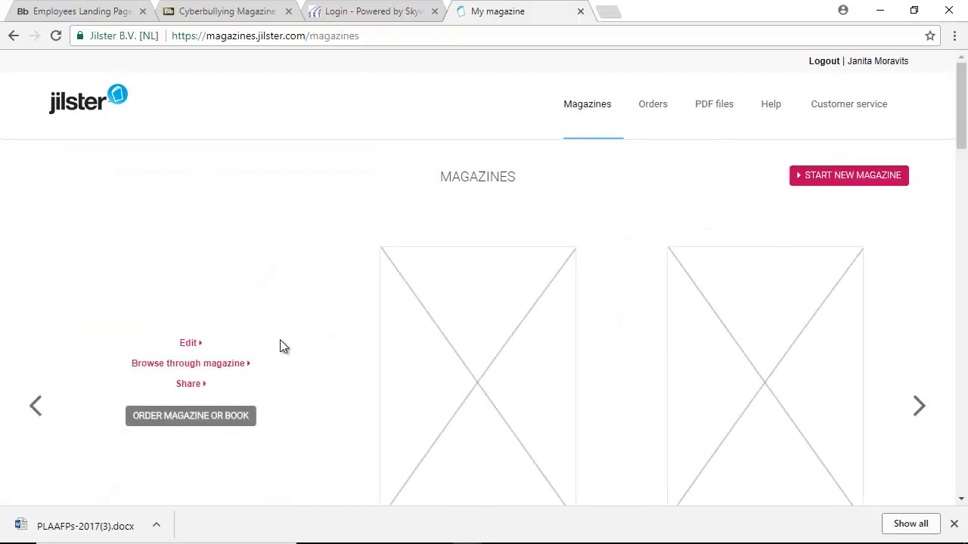
mouse_move(449, 310)
scroll(371, 307, down, 1)
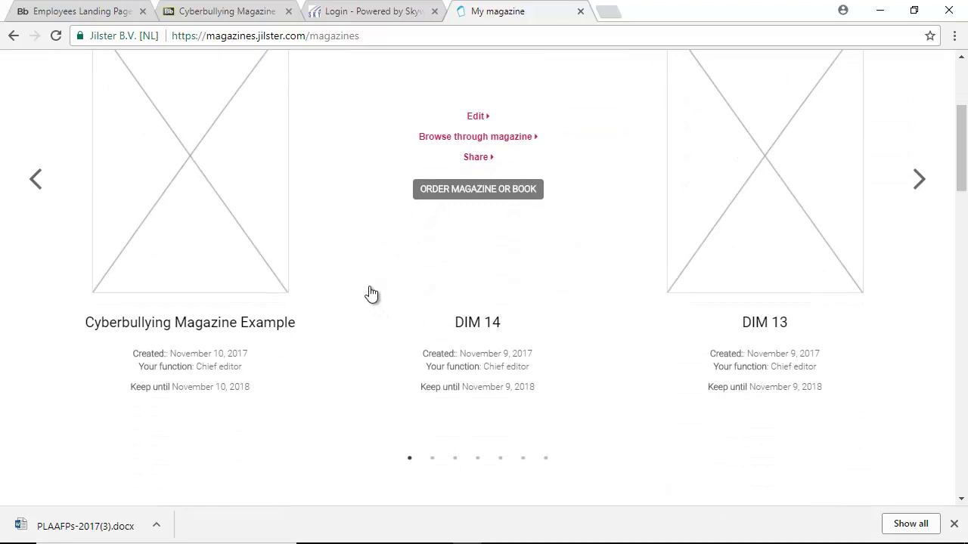
click(503, 331)
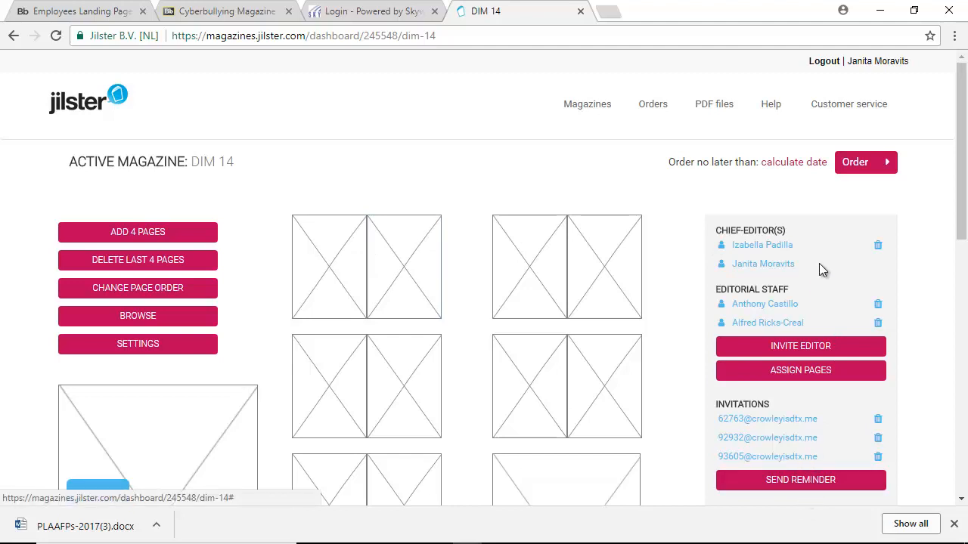
Review DIM 14's editors and invitations, and open the first editorial staff member's details to check the job title and assigned pages.
scroll(805, 282, down, 1)
scroll(805, 282, down, 2)
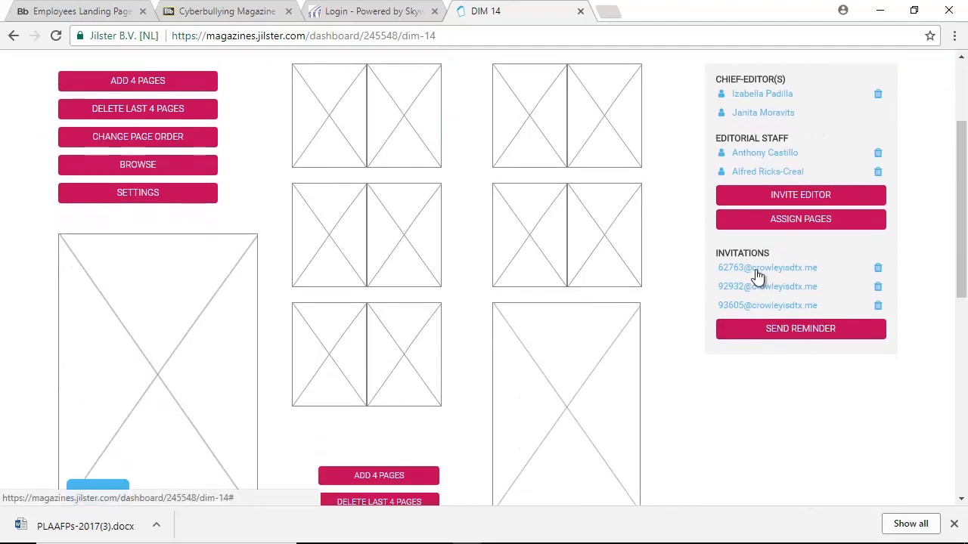
scroll(830, 384, up, 1)
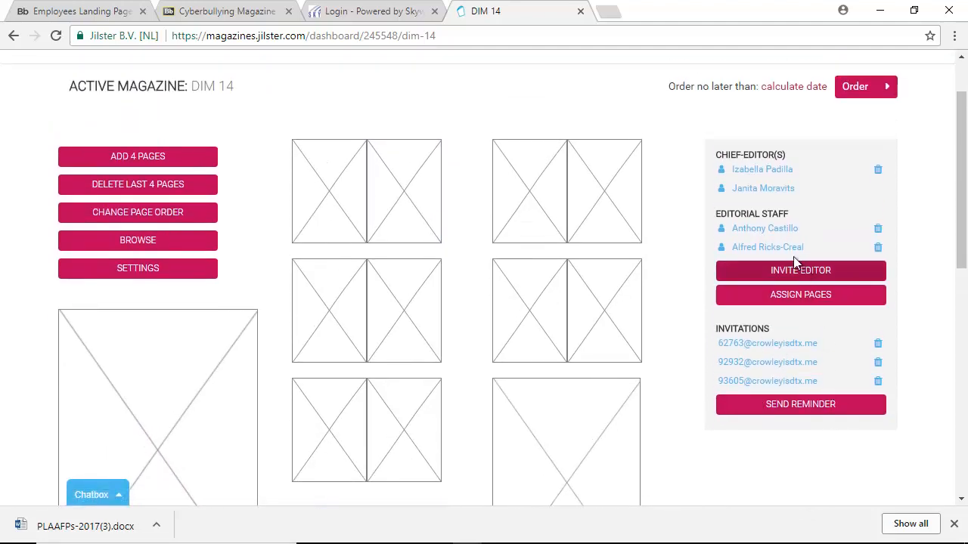
click(759, 231)
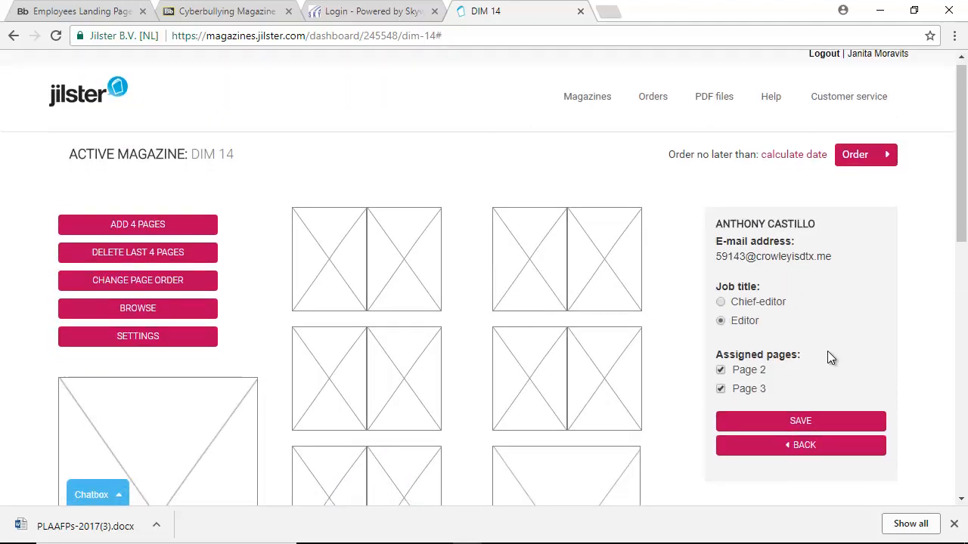
scroll(827, 353, down, 1)
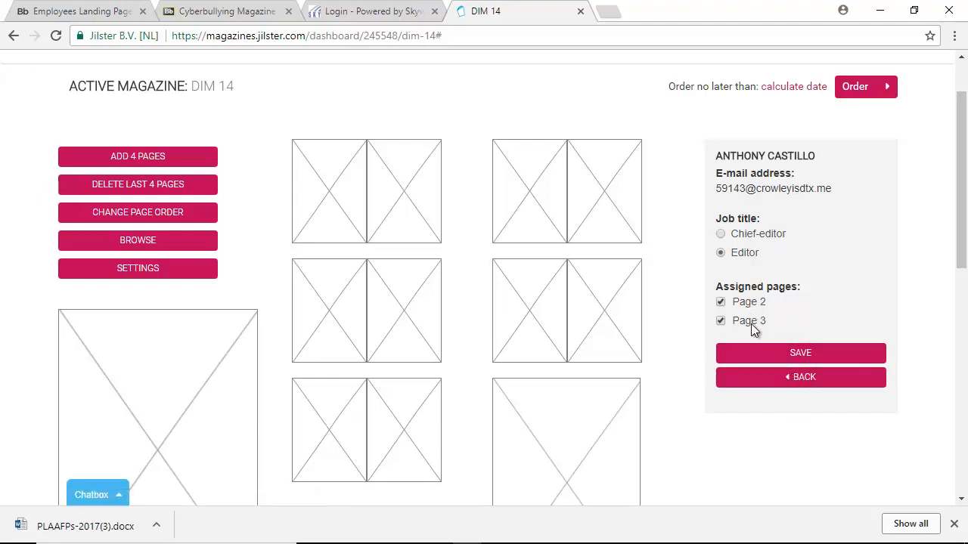
Check the list of page topics in the Word document, and return to DIM 14's list of editors and invitations in Chrome.
mouse_move(602, 538)
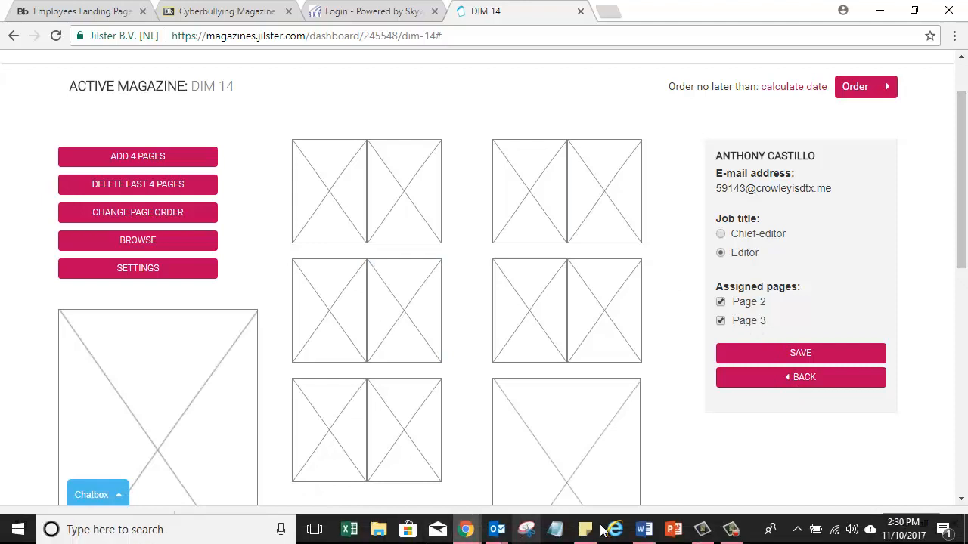
click(643, 529)
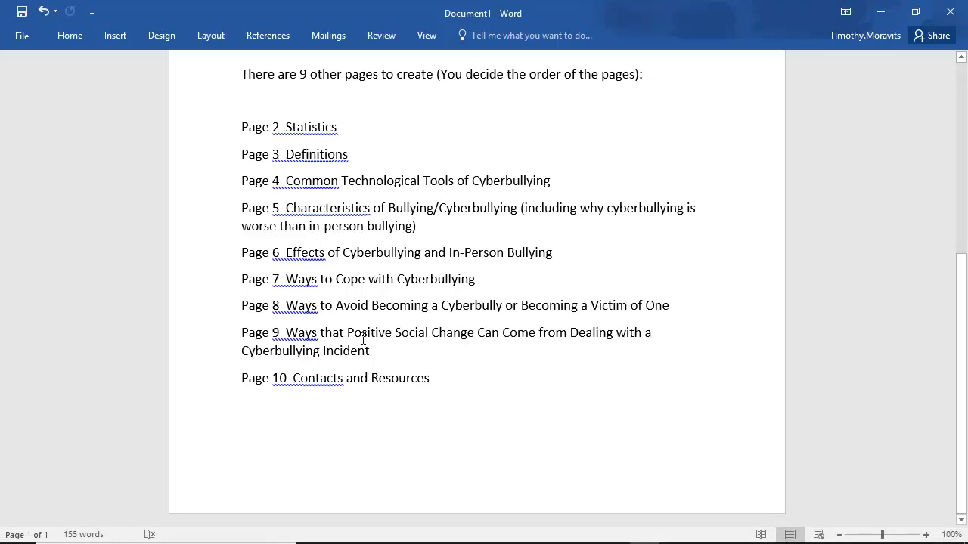
click(880, 11)
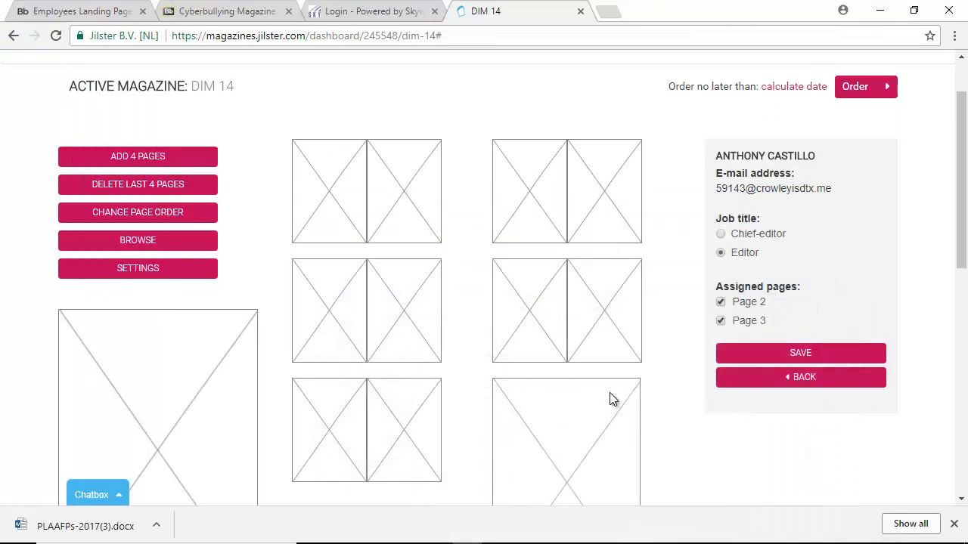
click(814, 377)
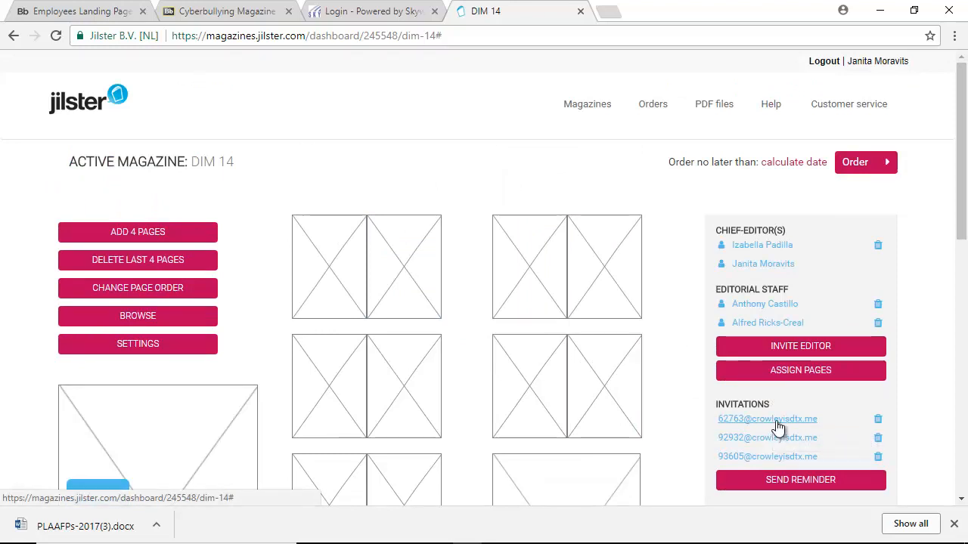
mouse_move(81, 428)
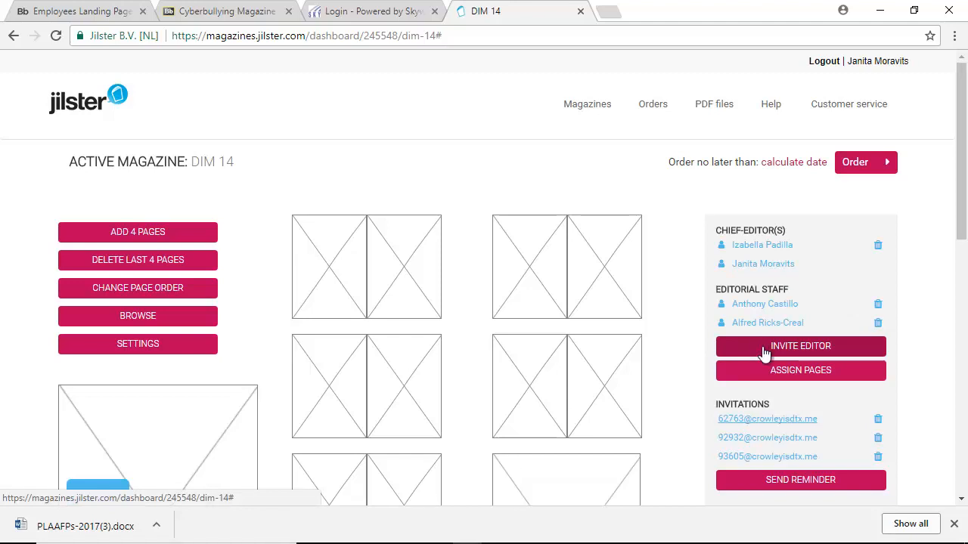
Open the Cyberbullying Magazine Example's dashboard from the magazines overview.
click(587, 105)
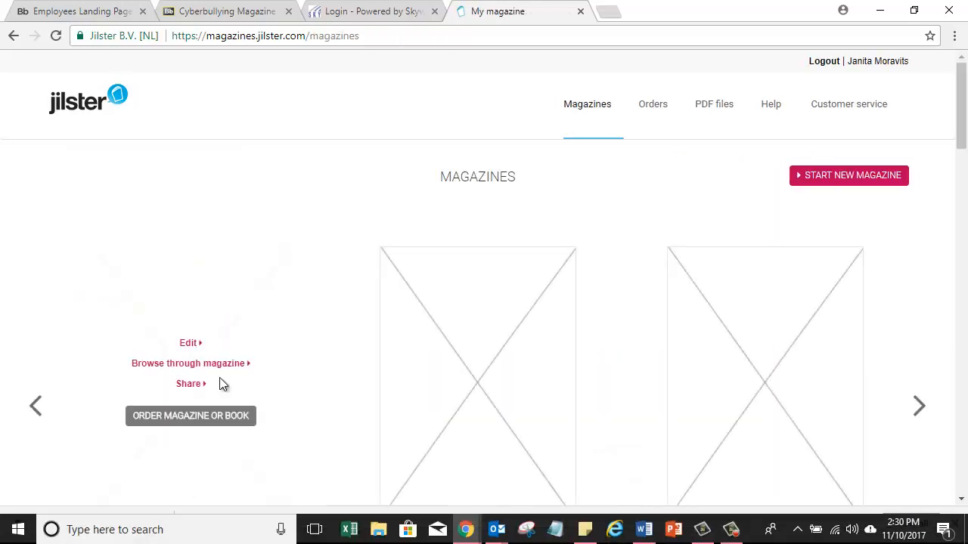
scroll(222, 382, down, 3)
click(201, 333)
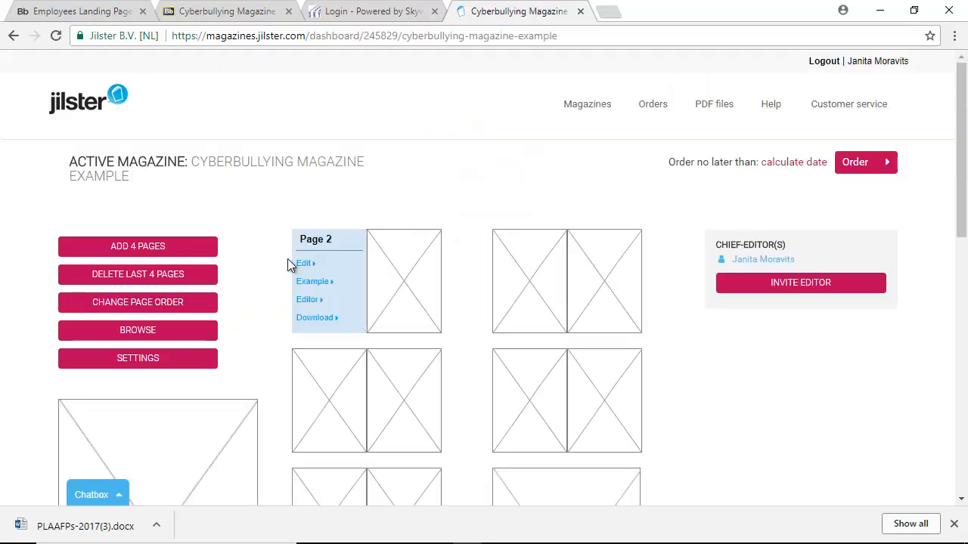
Open the magazine's cover in the page editor and allow Flash to run for it.
scroll(275, 265, down, 4)
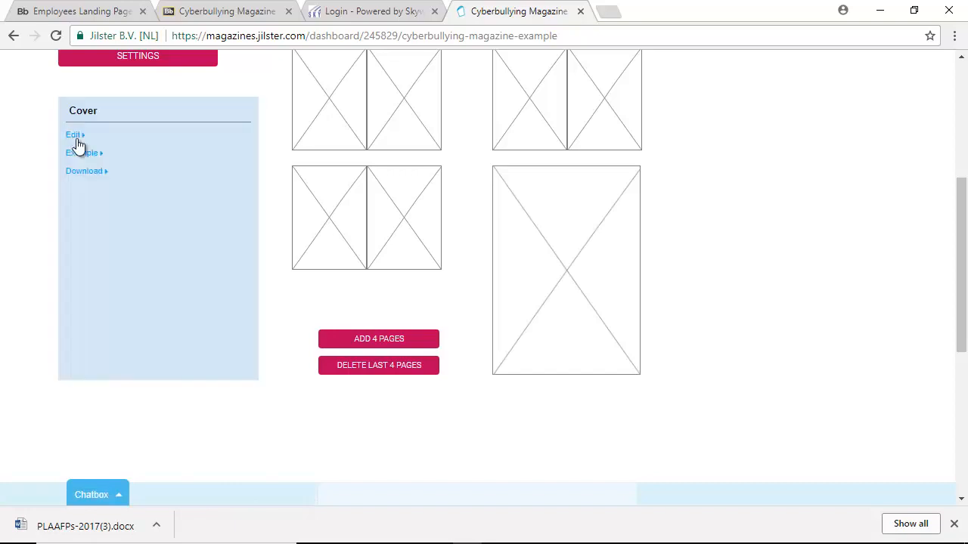
click(73, 137)
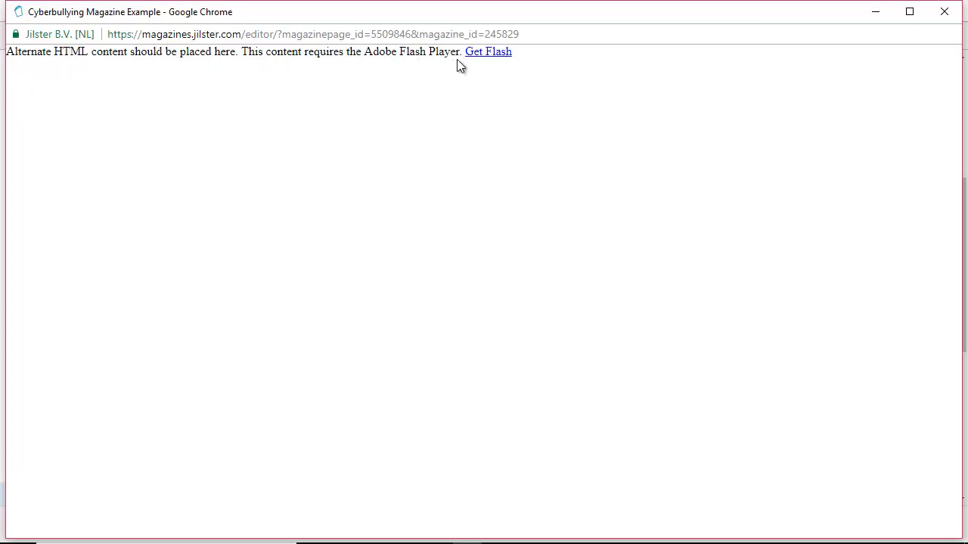
click(495, 53)
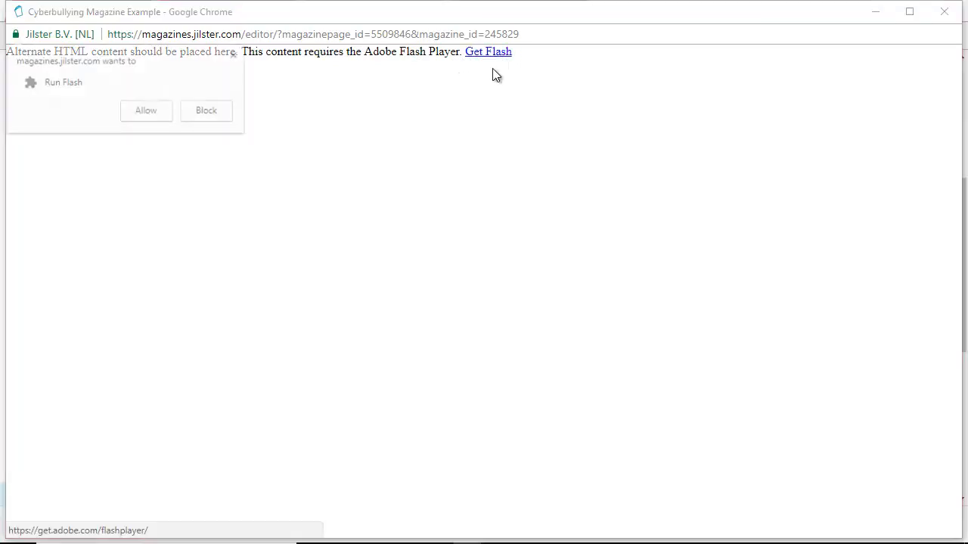
click(139, 110)
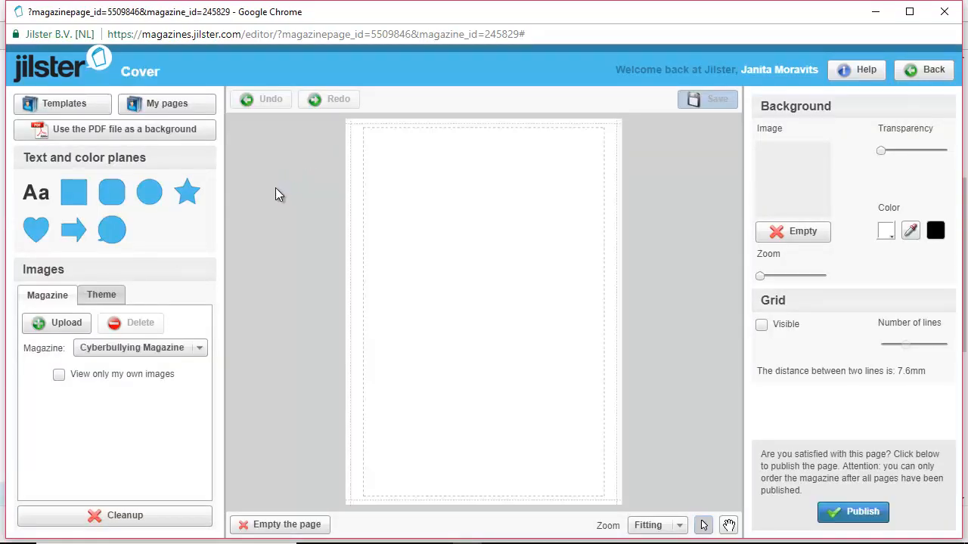
Browse the Animals & Farming theme images and the available themes, and choose the Backgrounds theme.
click(103, 295)
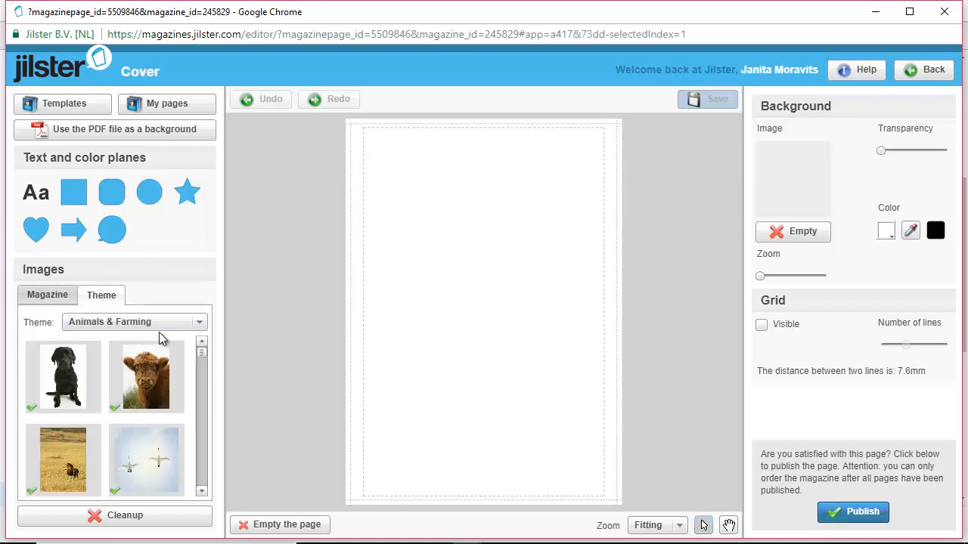
scroll(174, 380, down, 5)
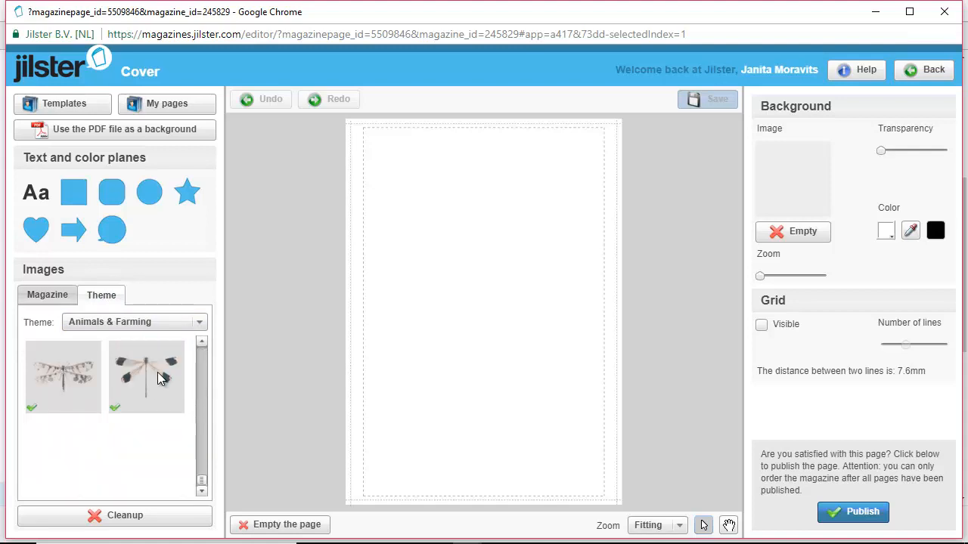
scroll(93, 407, up, 10)
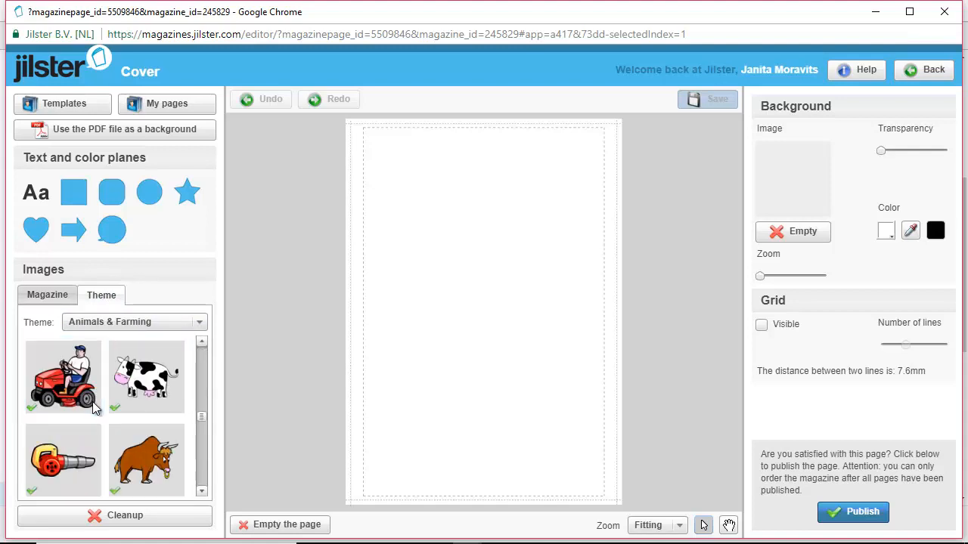
click(201, 327)
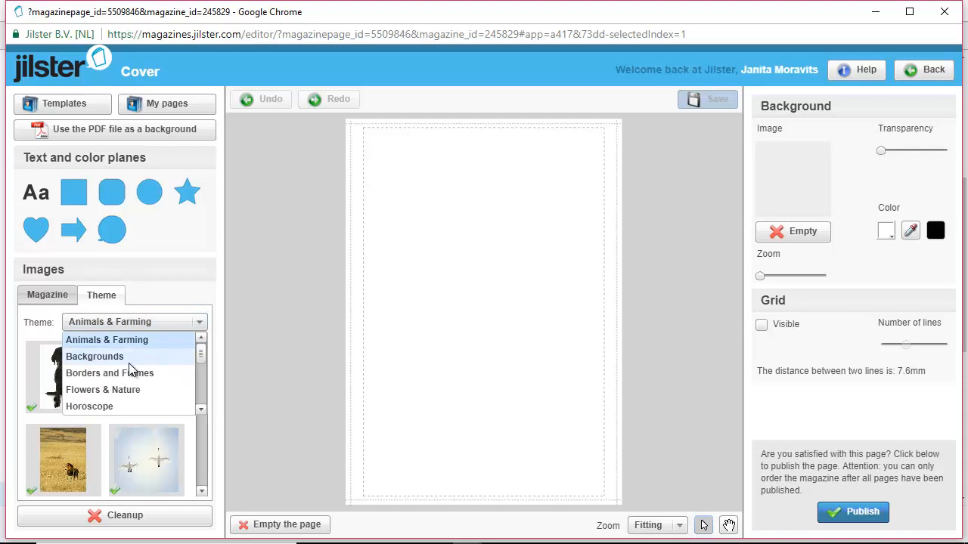
scroll(130, 369, down, 2)
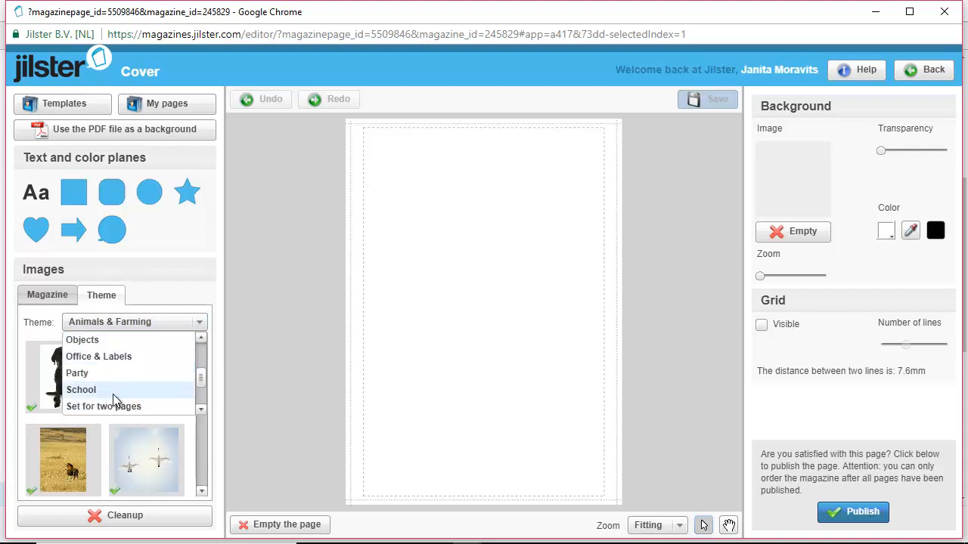
scroll(153, 386, up, 2)
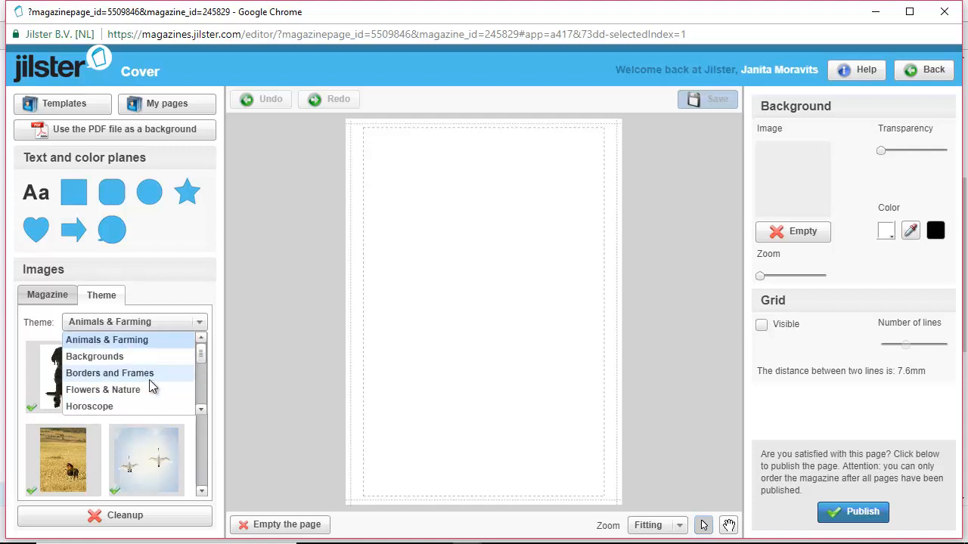
click(105, 356)
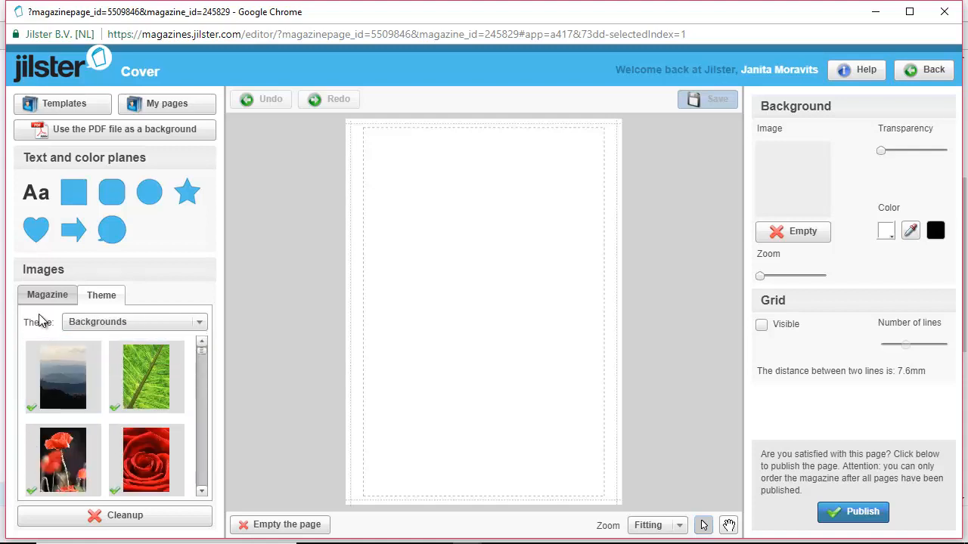
scroll(132, 355, down, 2)
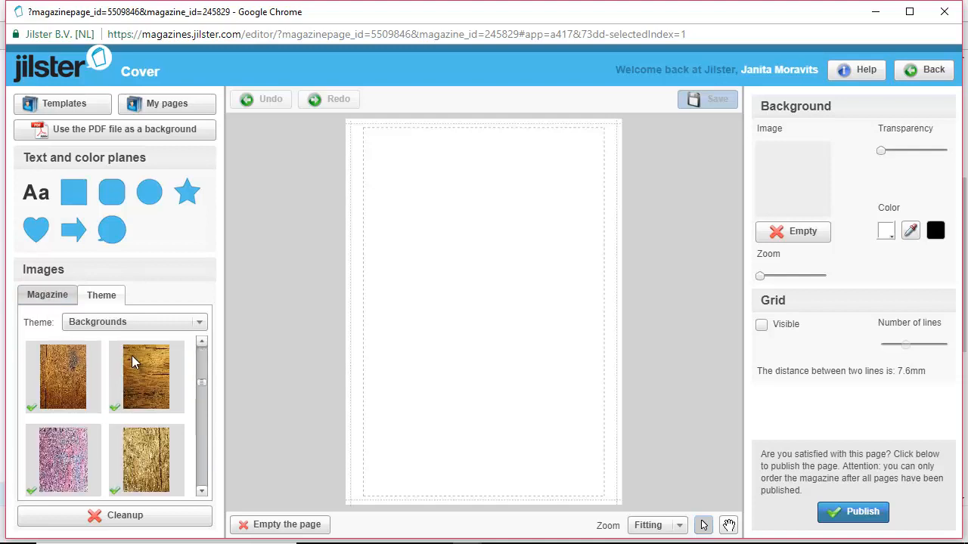
Apply the brick wall image from the Backgrounds theme as the cover's background.
click(41, 299)
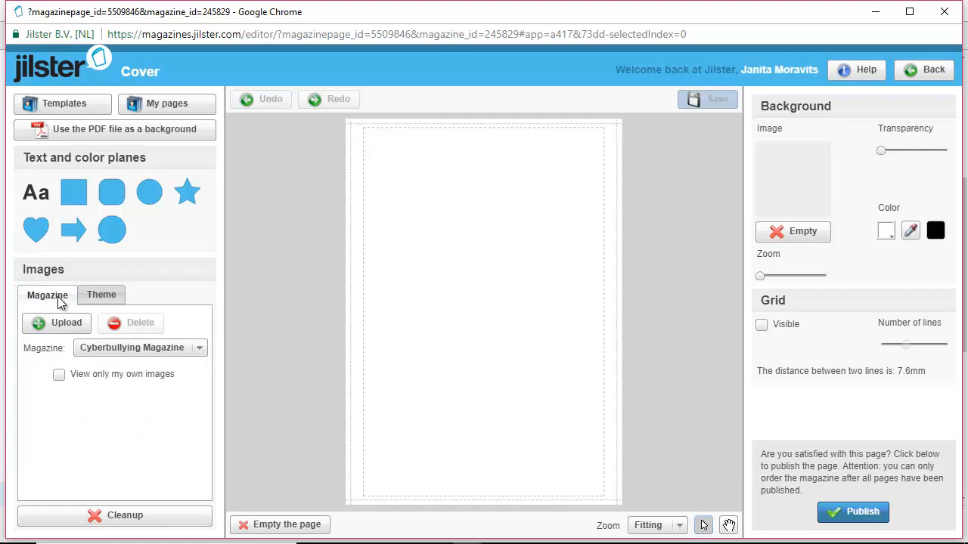
click(103, 301)
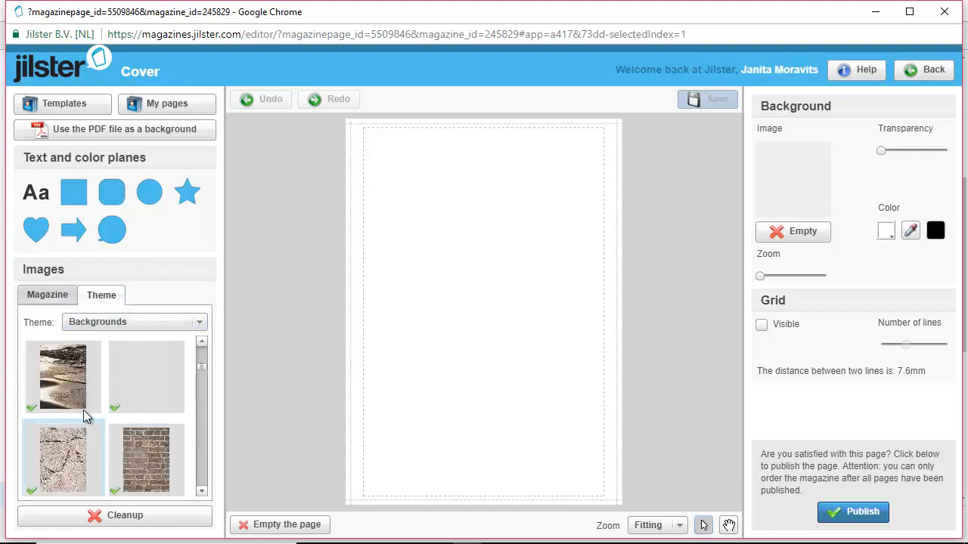
scroll(100, 397, up, 3)
scroll(100, 397, down, 3)
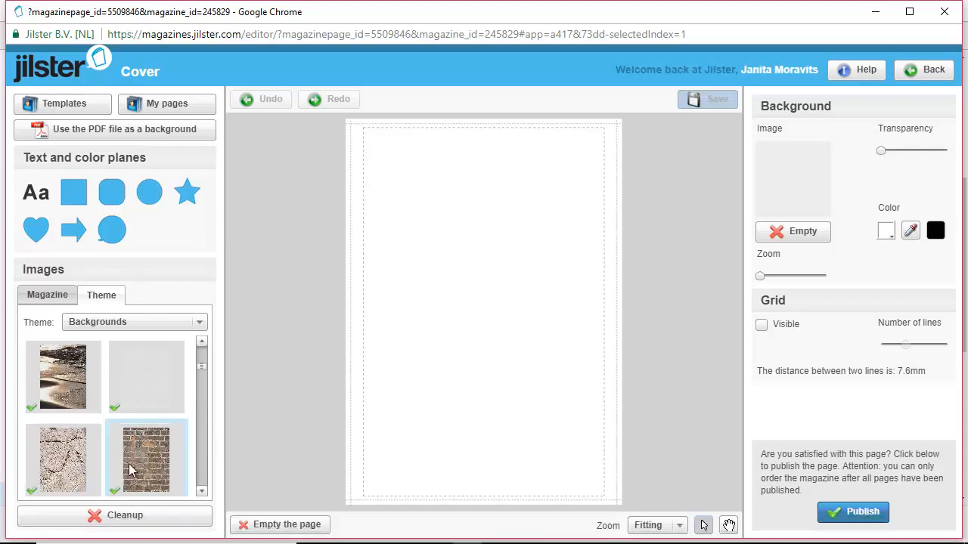
drag(139, 463, 785, 172)
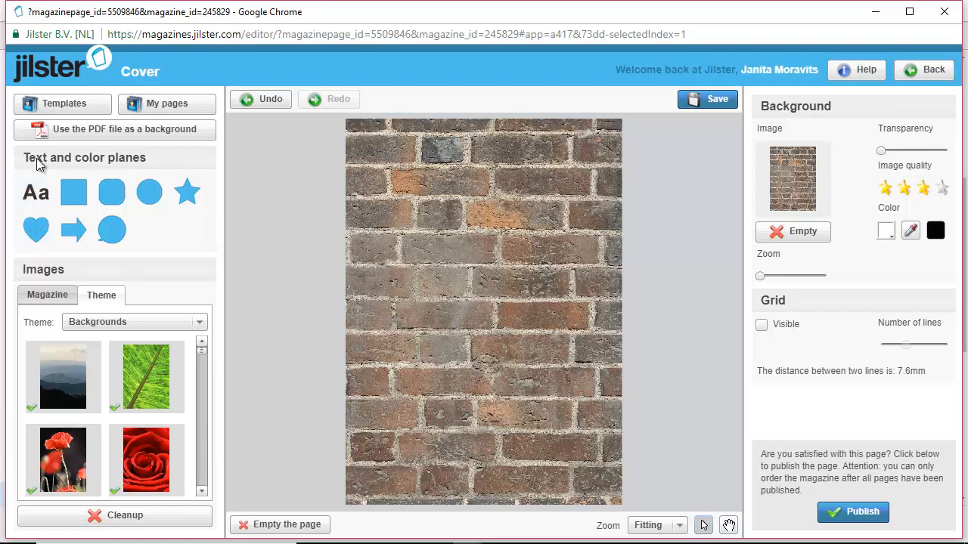
Add a text box near the upper left of the cover and set its placeholder text to font size 48.
drag(31, 195, 412, 217)
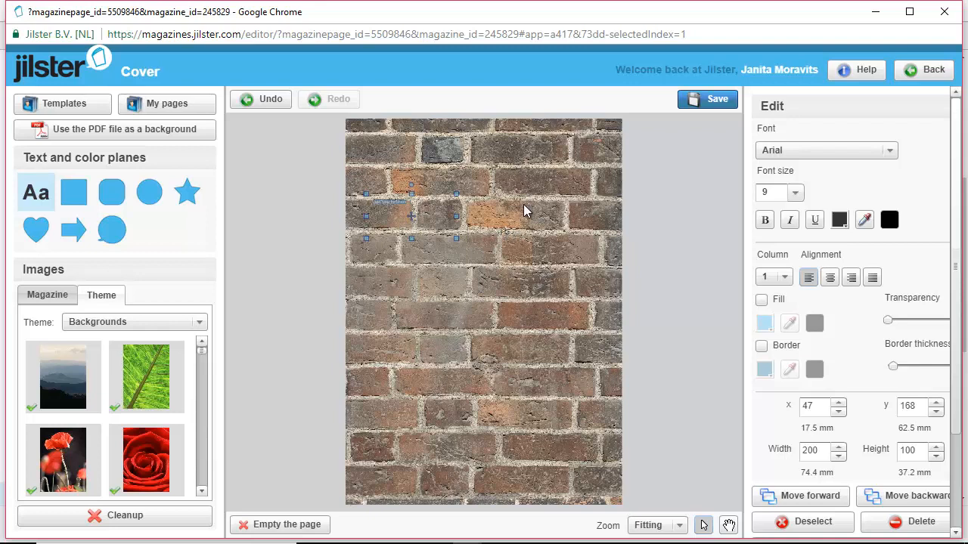
click(794, 194)
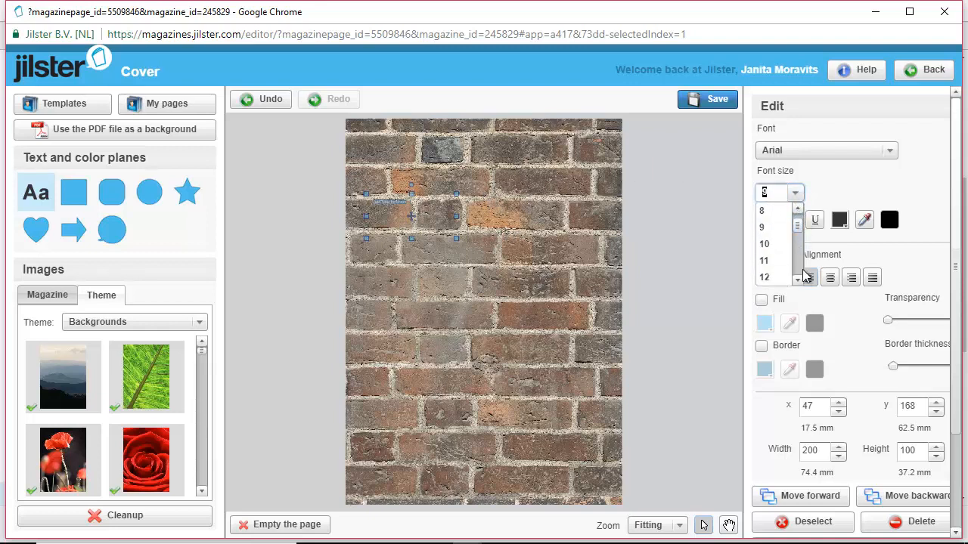
click(799, 280)
click(799, 279)
click(800, 279)
click(799, 280)
click(799, 279)
click(799, 279)
click(799, 280)
click(799, 280)
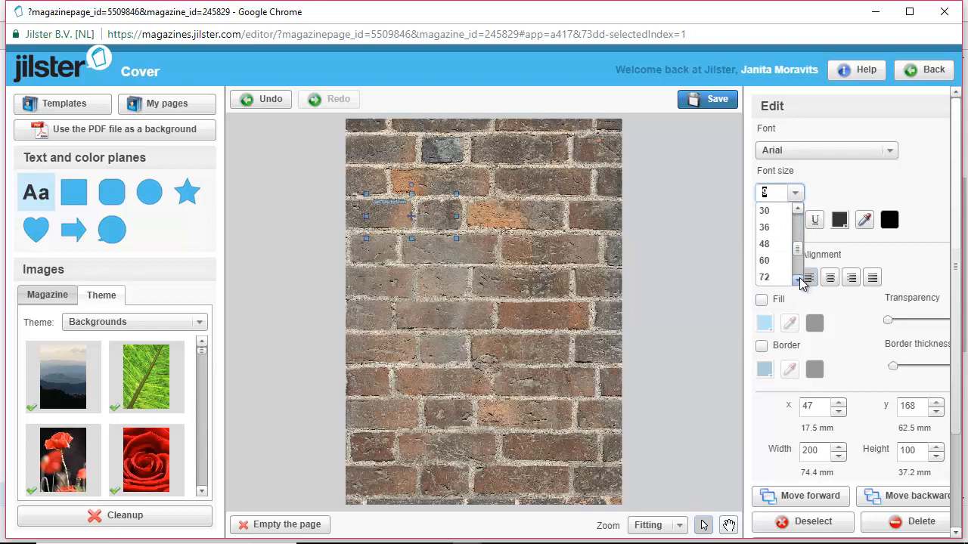
click(763, 244)
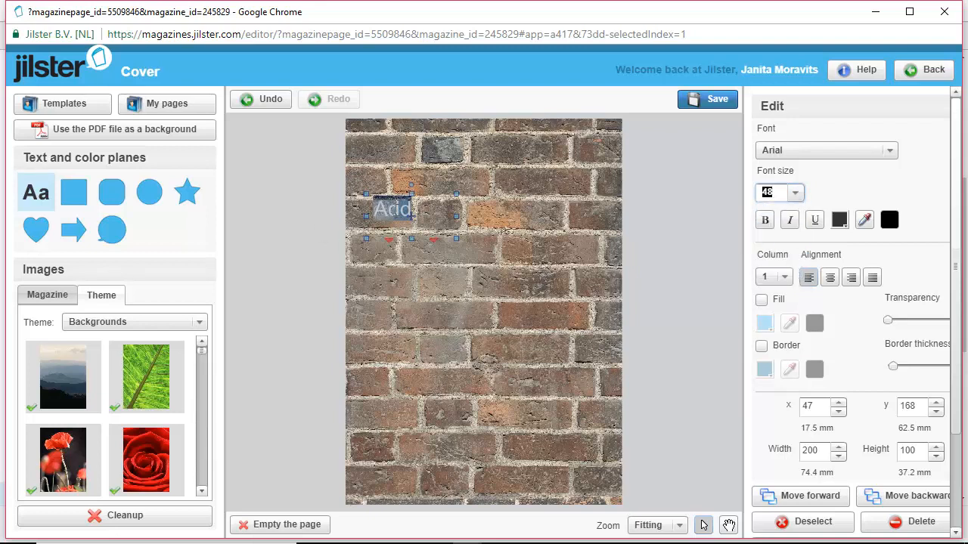
Enlarge the cover's text box to about 420 wide by 270 high so the placeholder text fits.
click(411, 215)
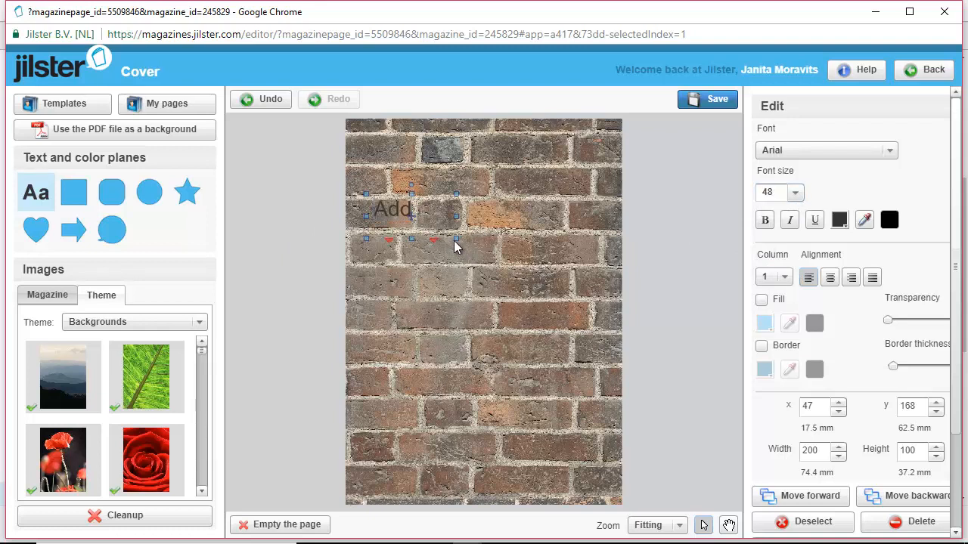
drag(455, 240, 555, 325)
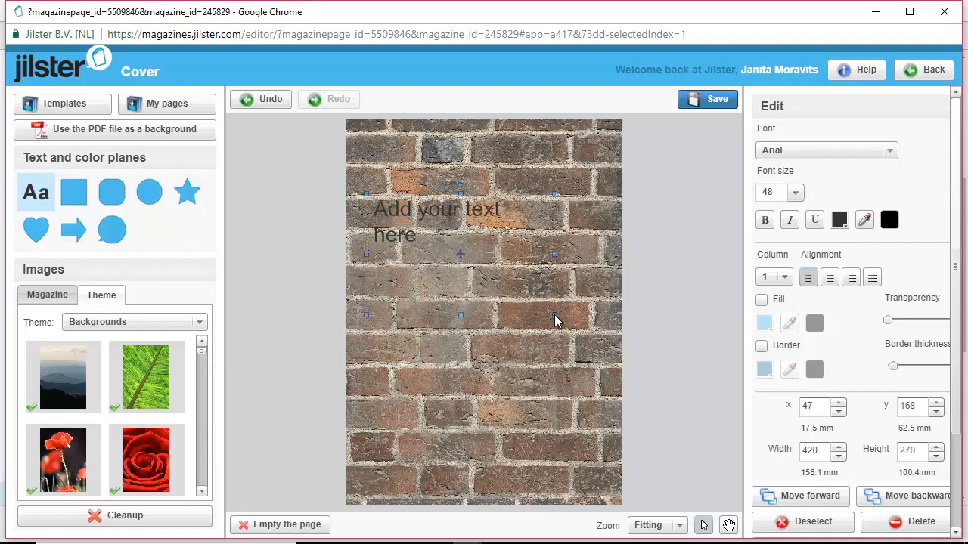
Try to set the placeholder text's font size to 60.
click(798, 192)
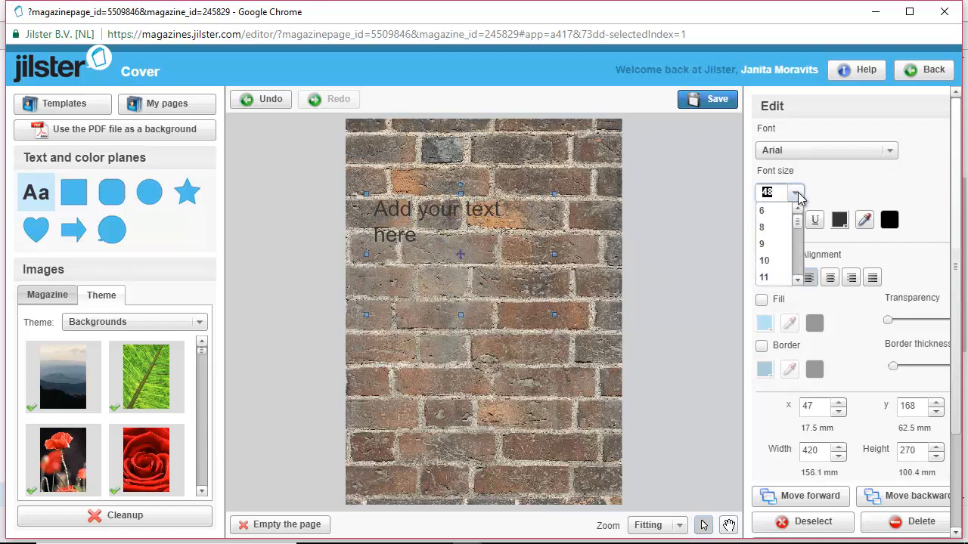
click(797, 279)
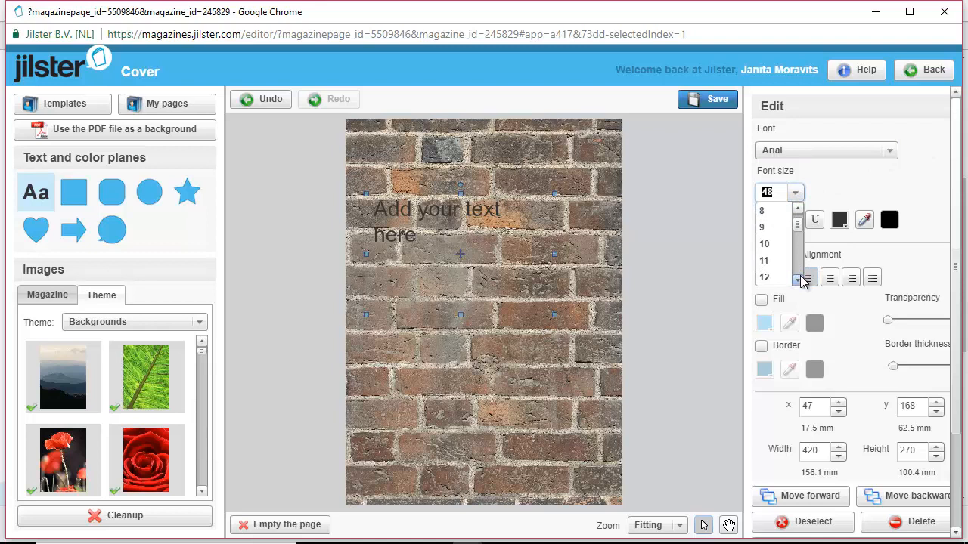
click(797, 209)
click(797, 208)
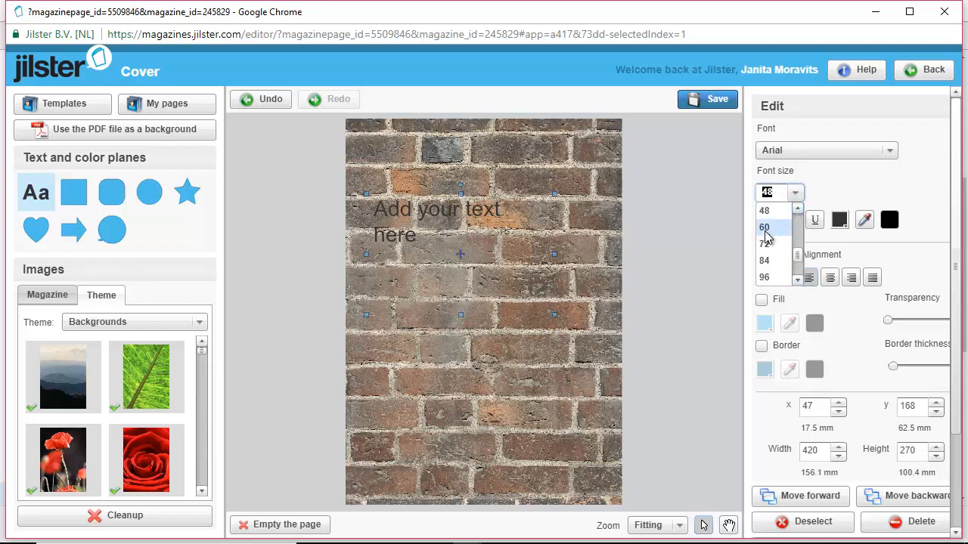
click(766, 228)
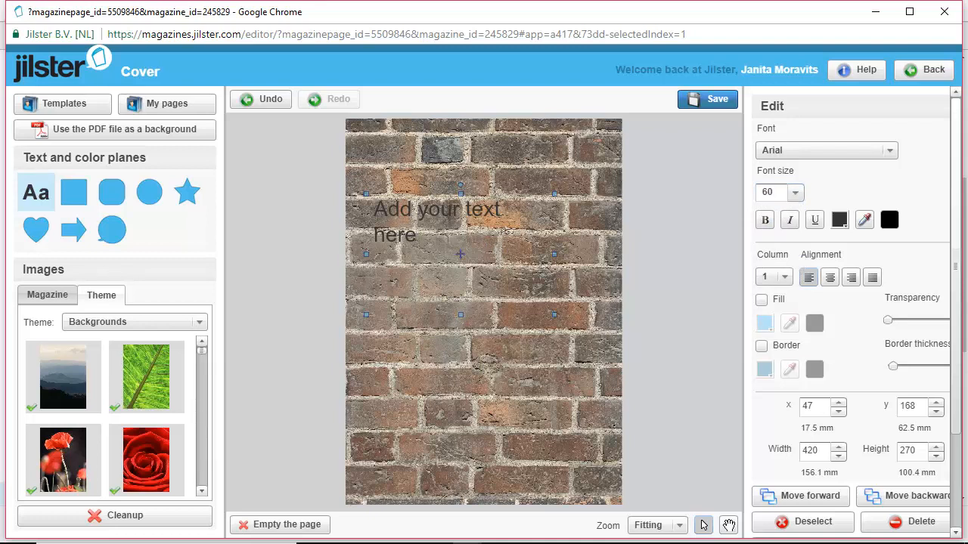
Set the font size of the whole placeholder text on the cover to 60.
drag(417, 236, 372, 208)
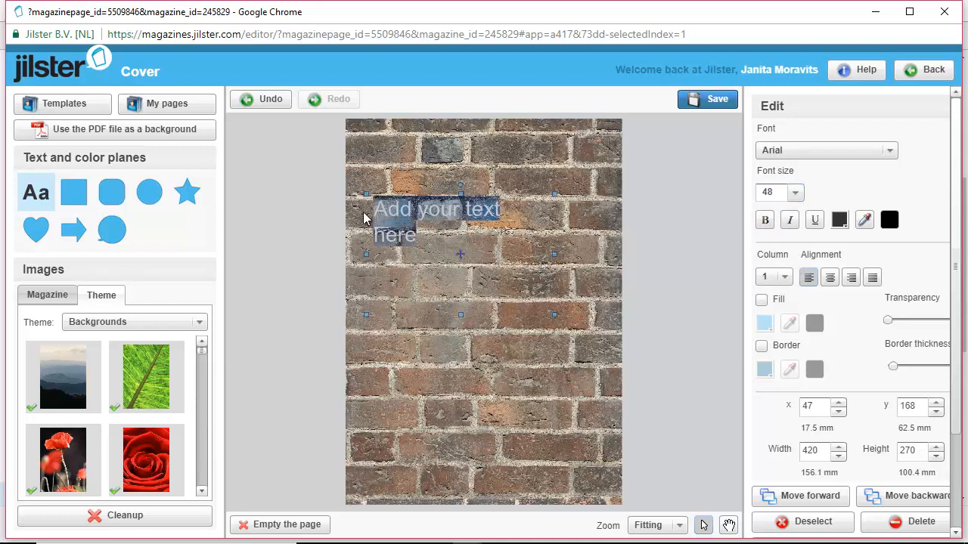
click(794, 194)
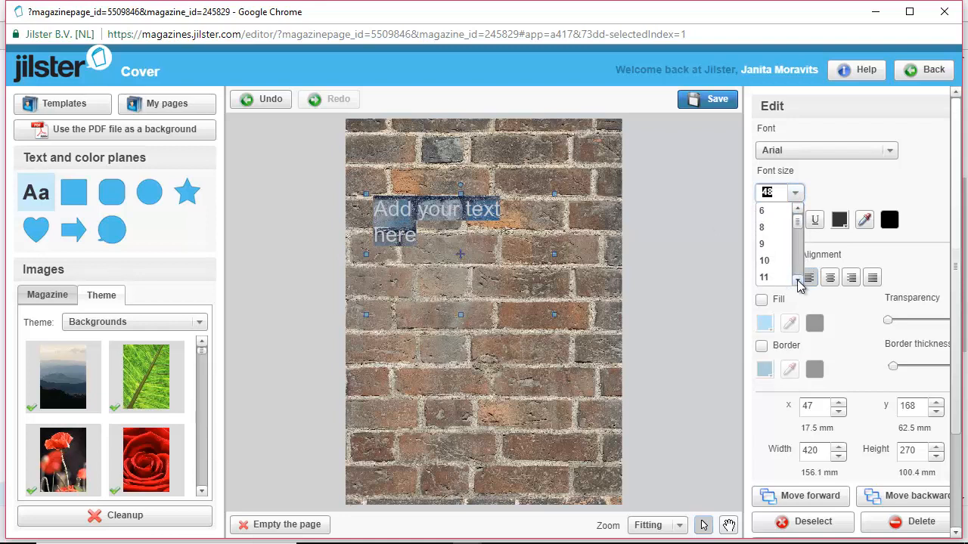
click(797, 279)
click(798, 281)
click(767, 260)
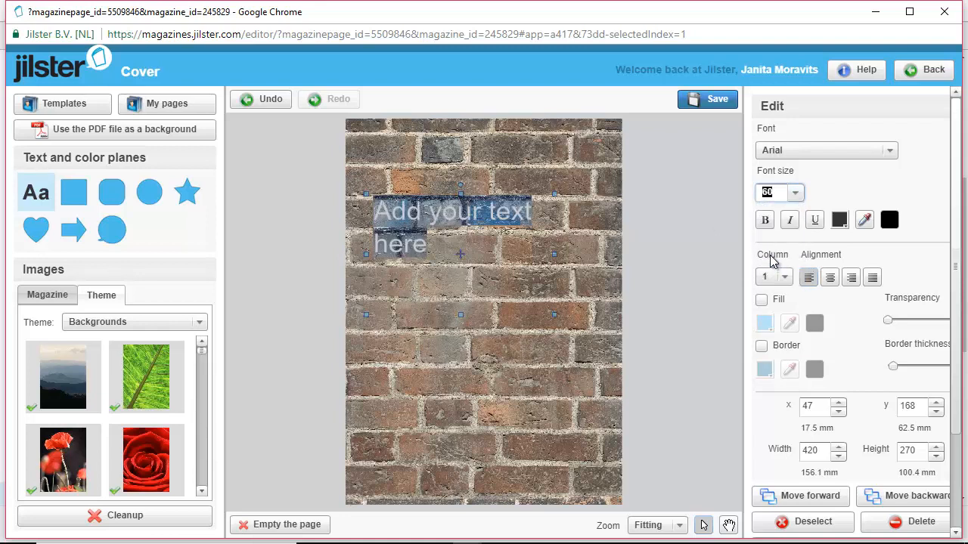
Try to apply the GoodDog font to the cover's placeholder text.
click(891, 150)
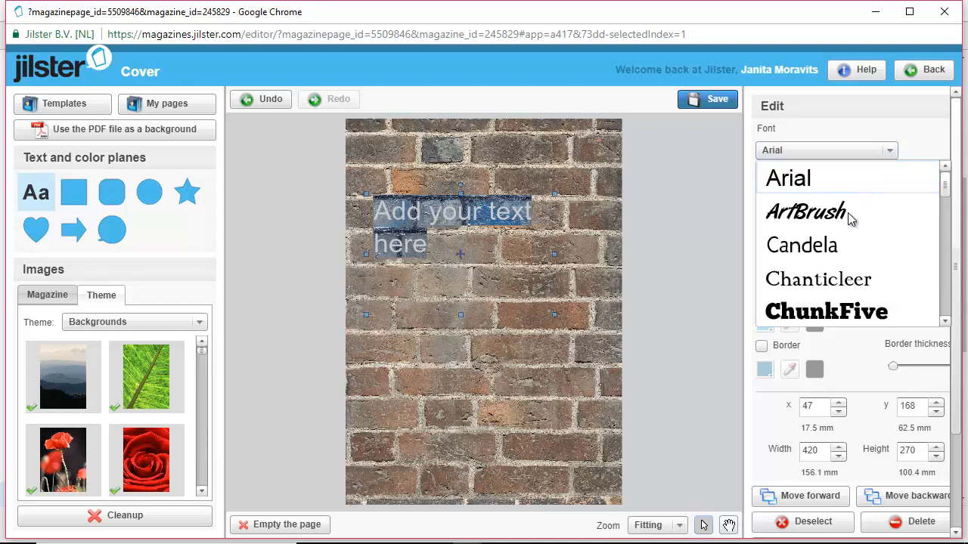
scroll(832, 245, down, 2)
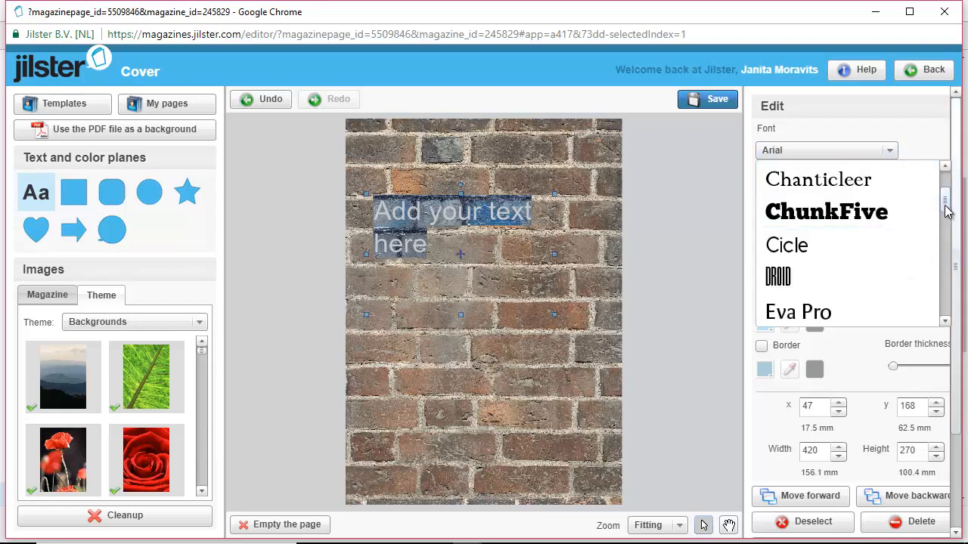
scroll(948, 210, down, 2)
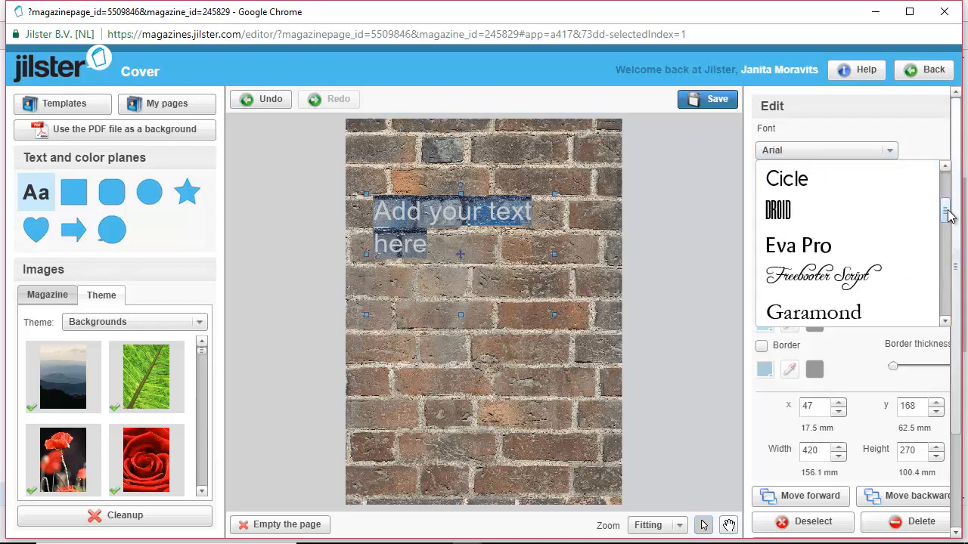
scroll(948, 215, down, 3)
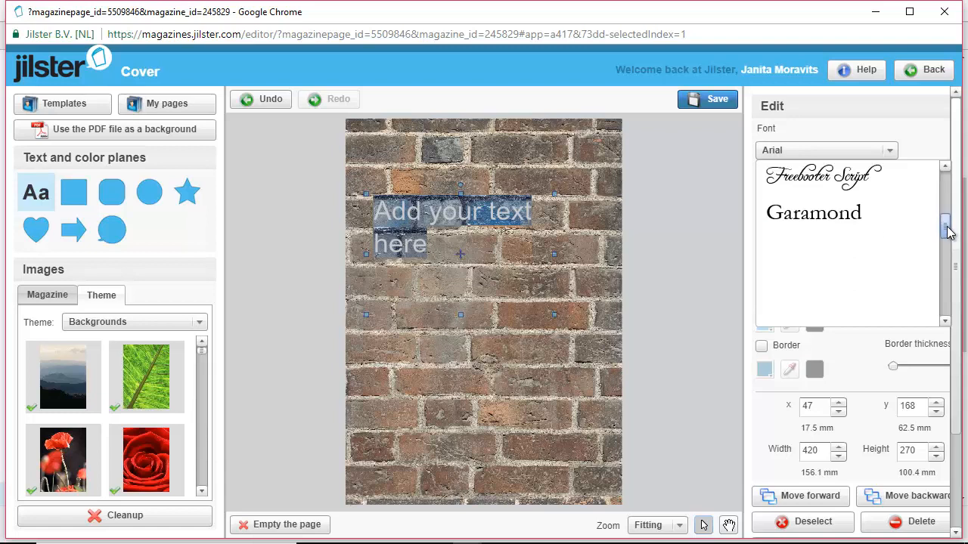
click(794, 247)
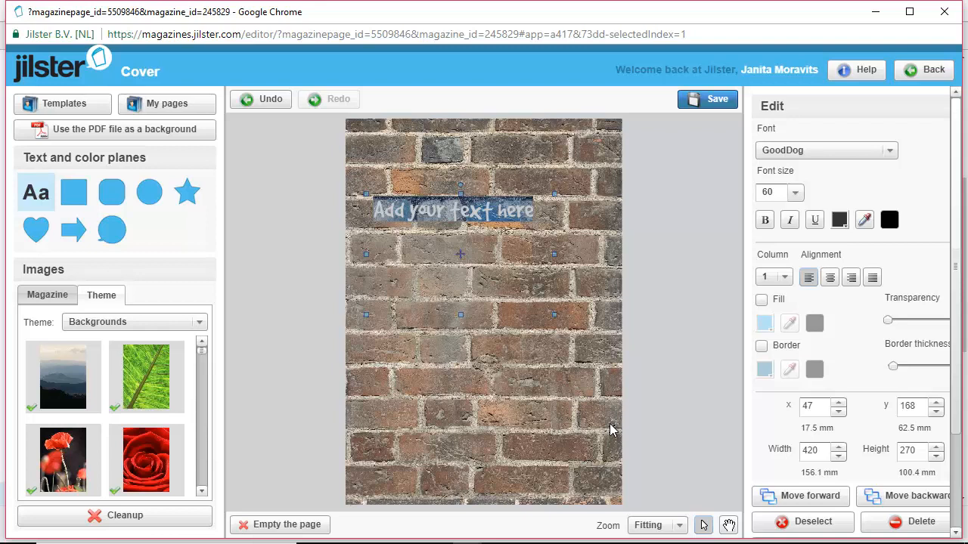
key(c)
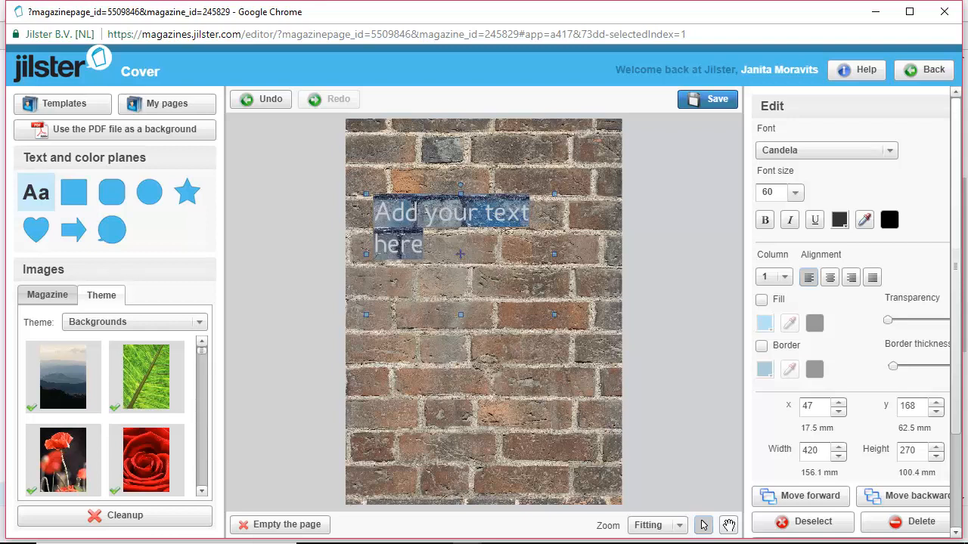
click(890, 150)
scroll(881, 237, down, 5)
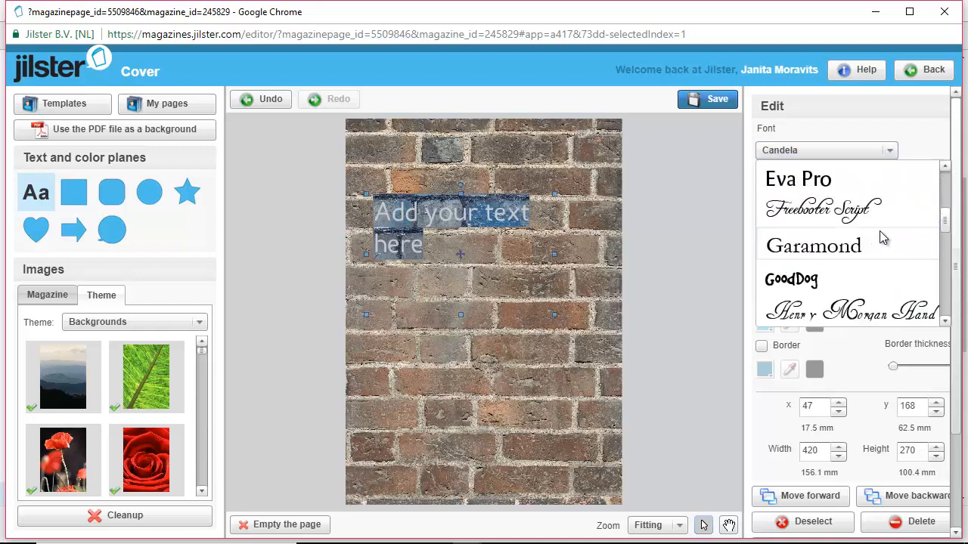
click(777, 291)
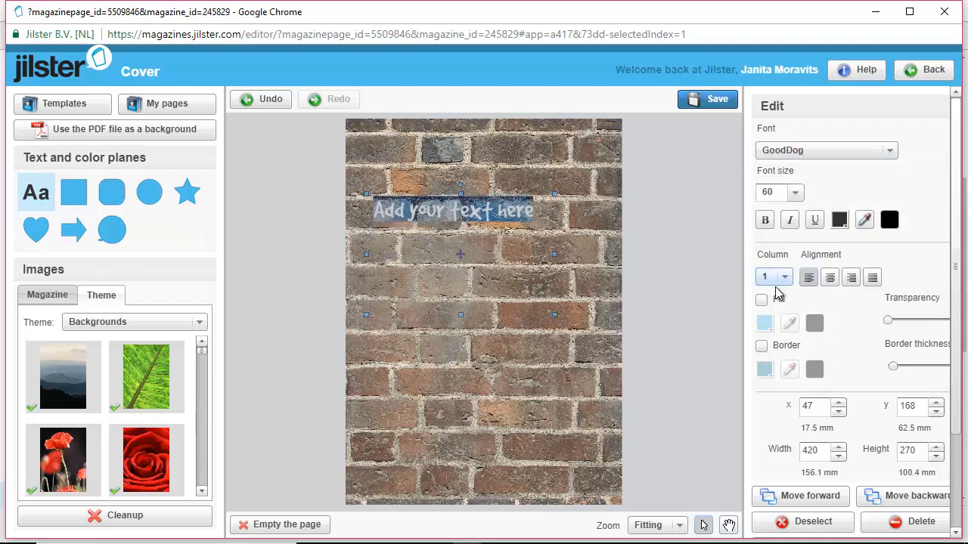
key(c)
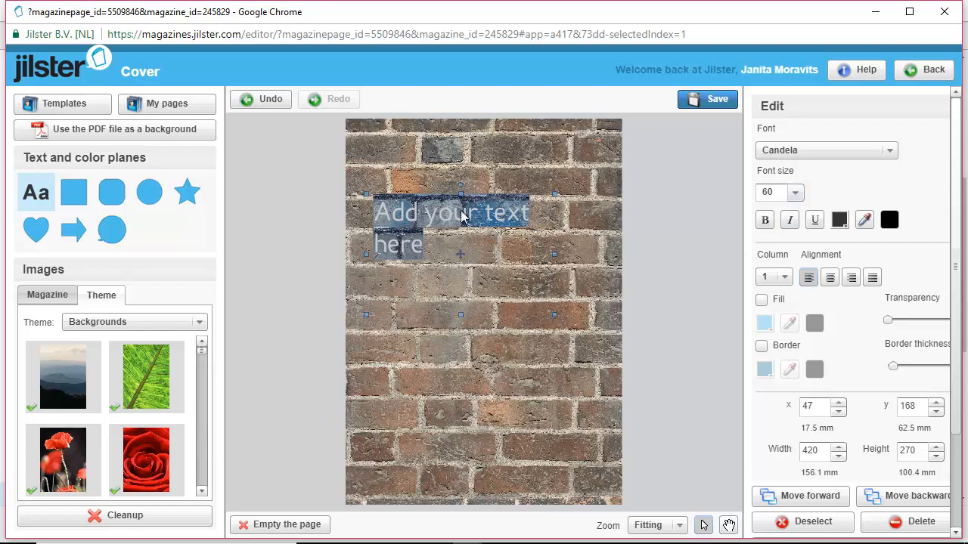
key(c)
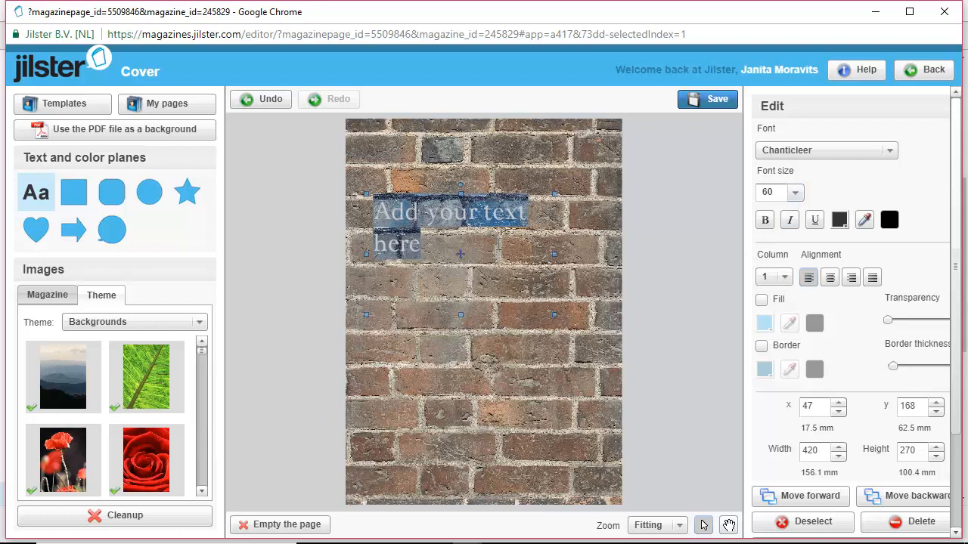
Replace all of the cover's placeholder text with "Cyberbullying is for Cowards...".
click(416, 235)
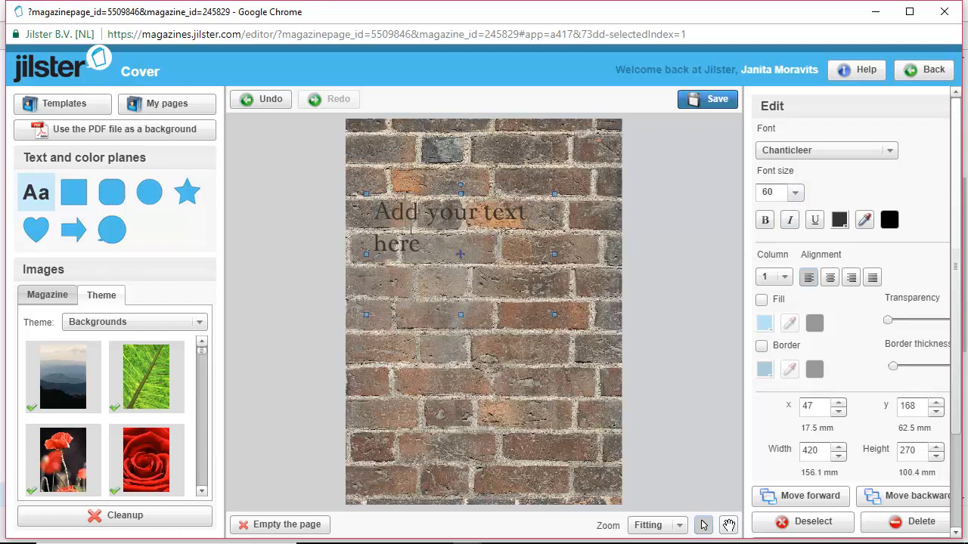
key(ctrl+a)
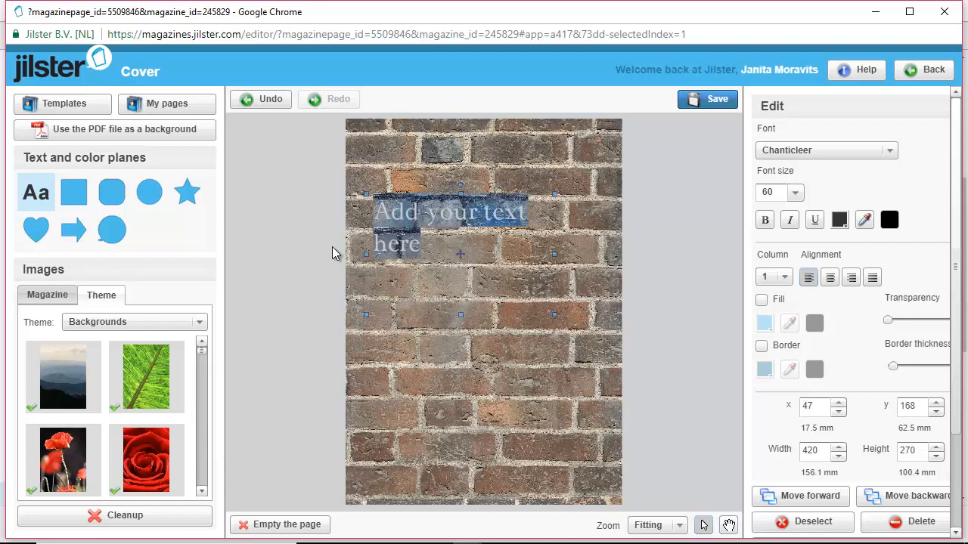
key(BackSpace)
text(Cyber)
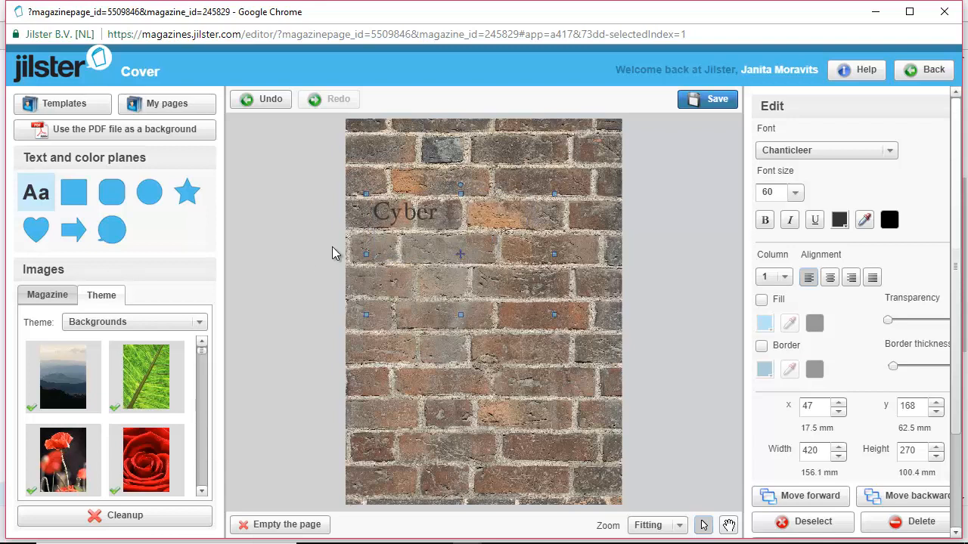
text(bullying)
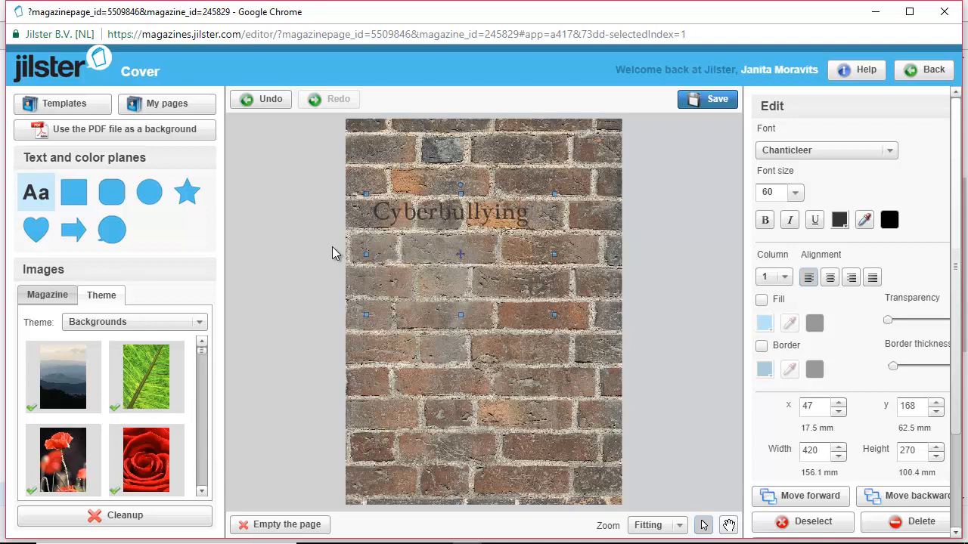
text( is for Cowards..)
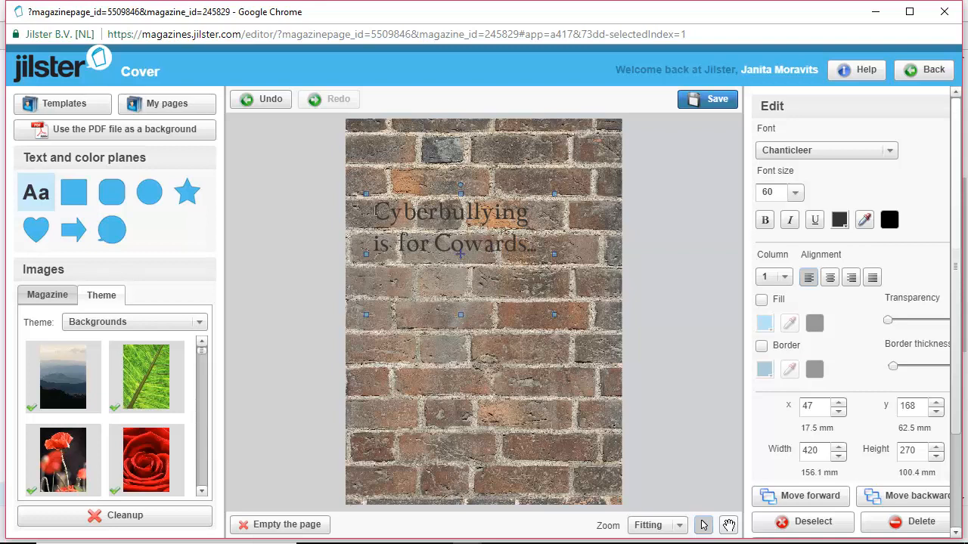
Change the font of the whole cyberbullying slogan on the cover to GoodDog.
key(ctrl+a)
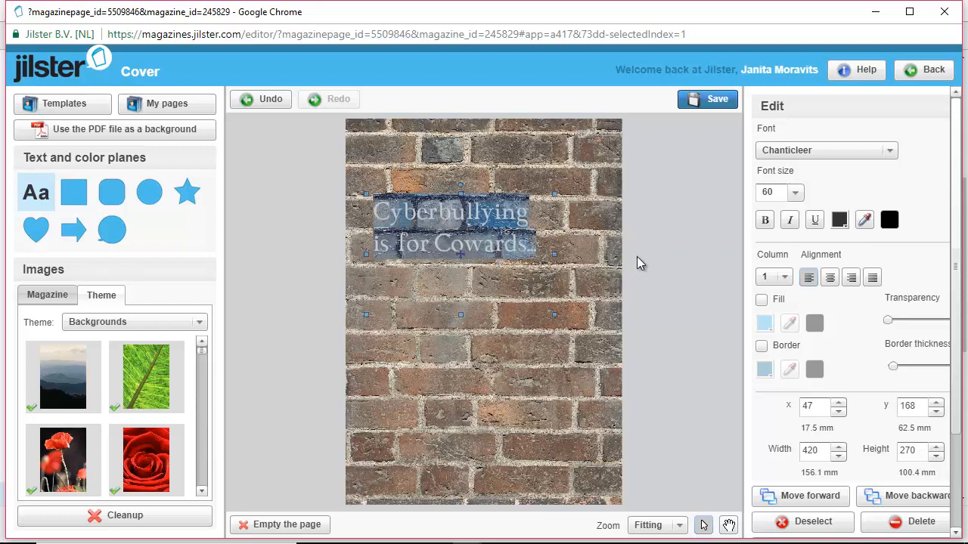
click(890, 150)
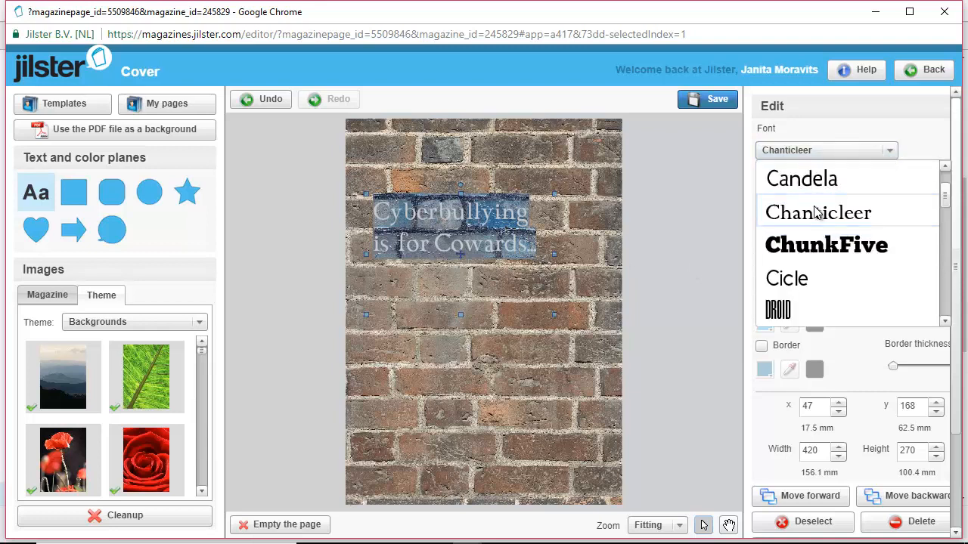
scroll(798, 279, down, 3)
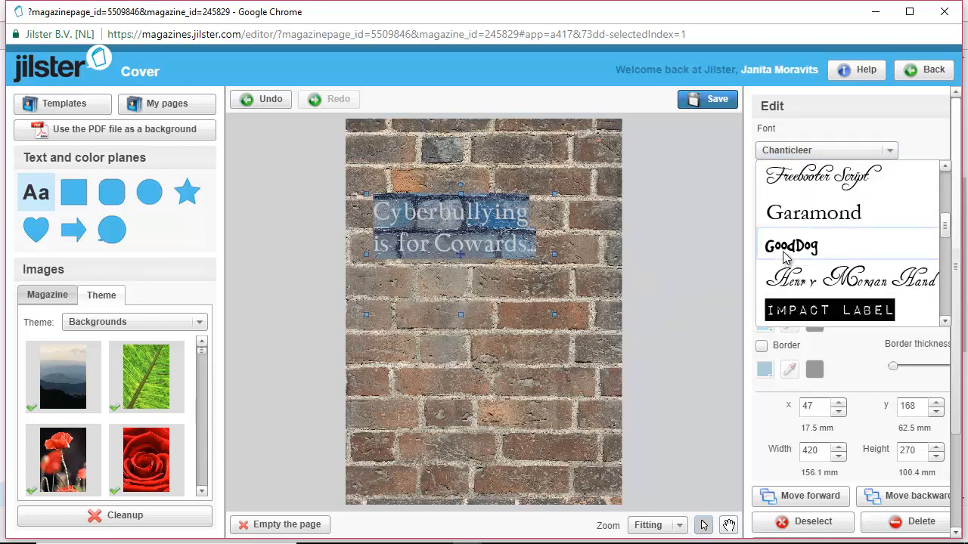
click(785, 245)
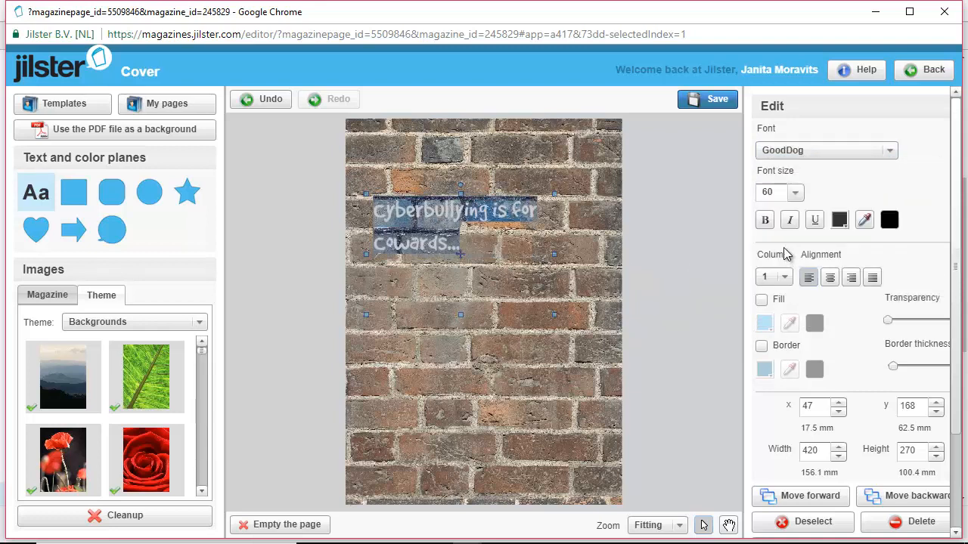
Set the slogan's font size to 96 and enlarge its text box to about 502 wide by 436 high.
click(797, 195)
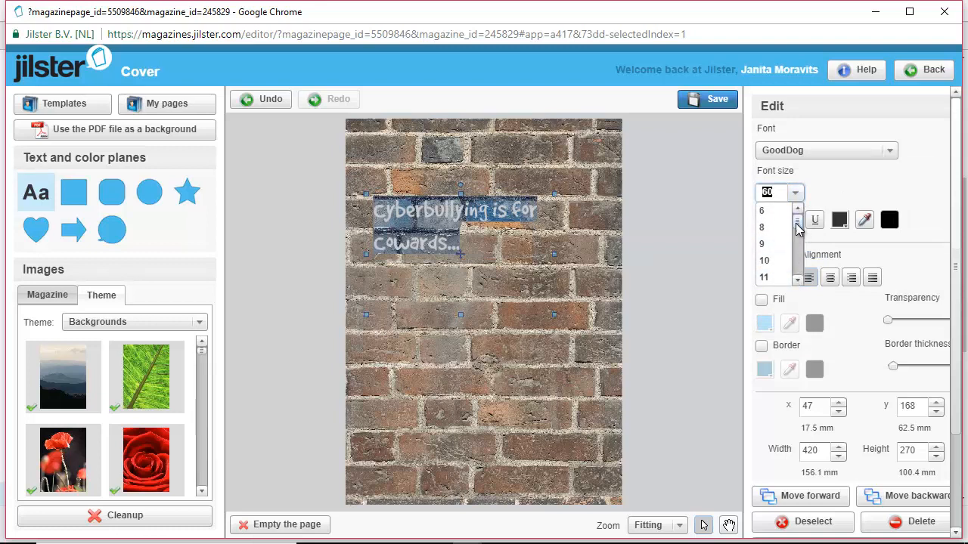
drag(796, 226, 796, 257)
click(764, 277)
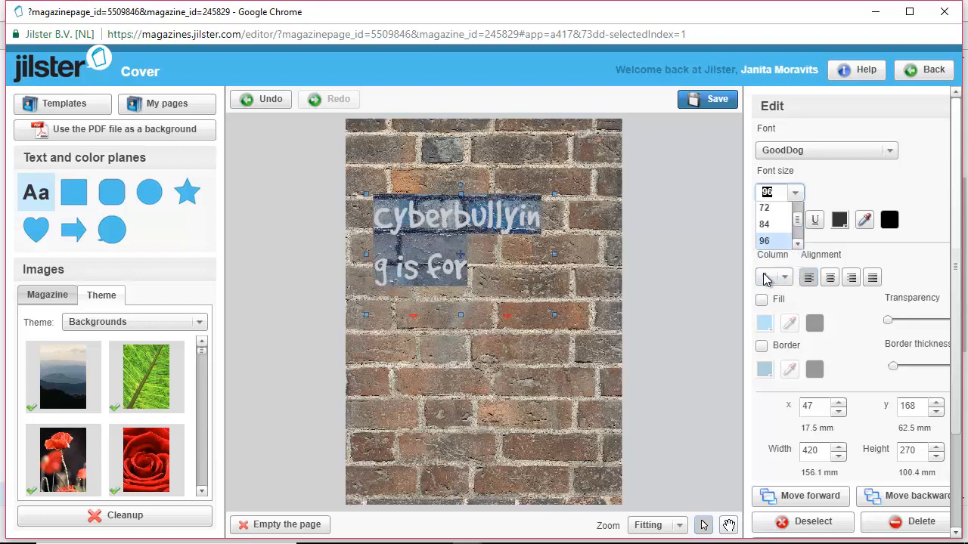
click(555, 315)
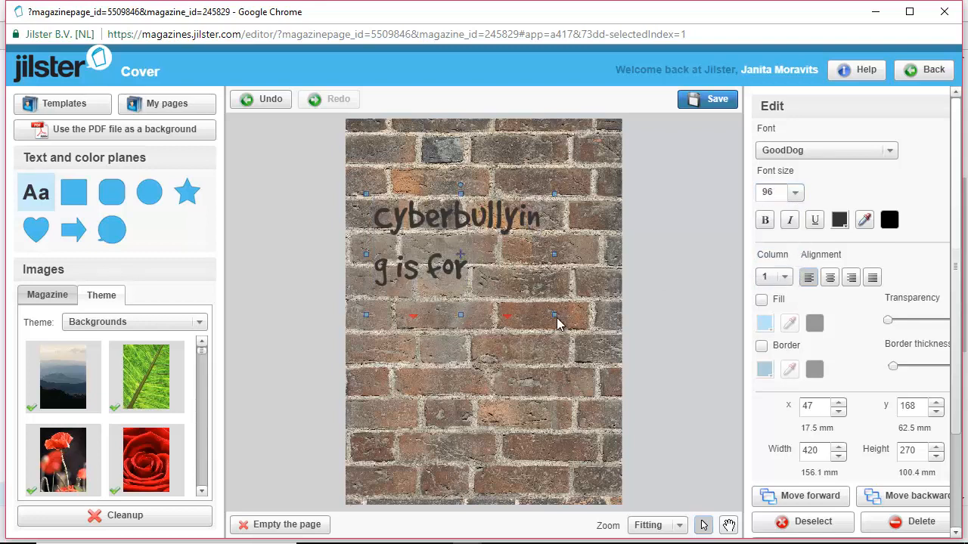
drag(555, 316, 592, 389)
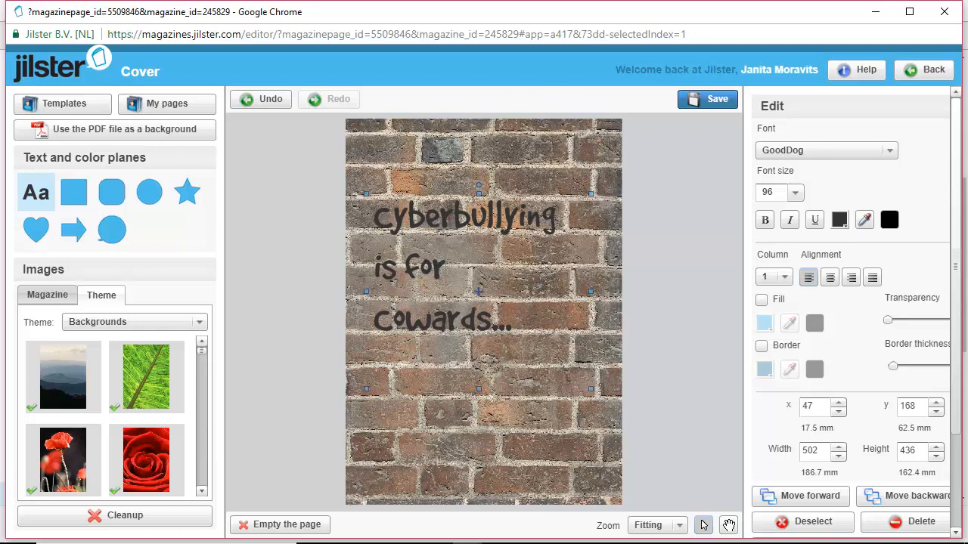
Rotate the slogan slightly counterclockwise so it slants upward, and shift its text box to about x 30, y 265.
drag(479, 189, 441, 178)
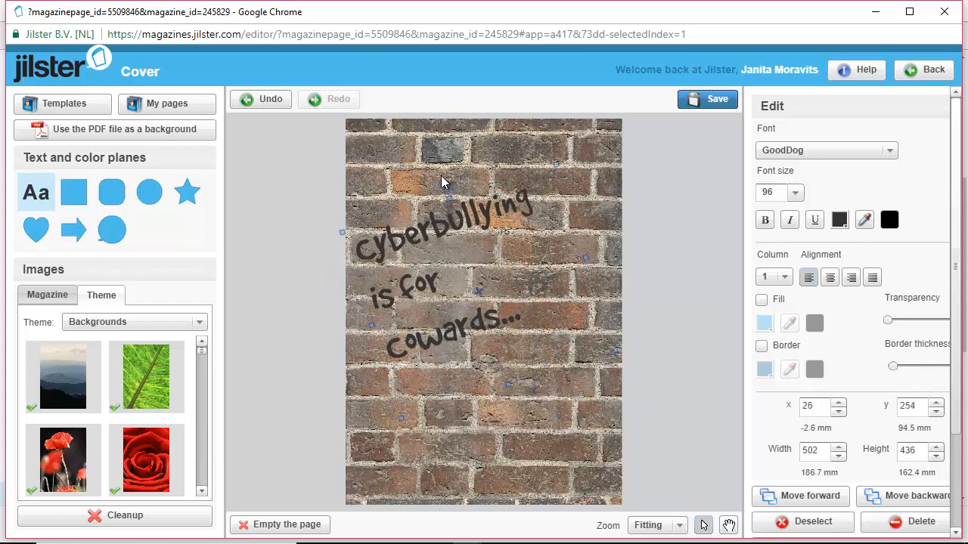
click(495, 189)
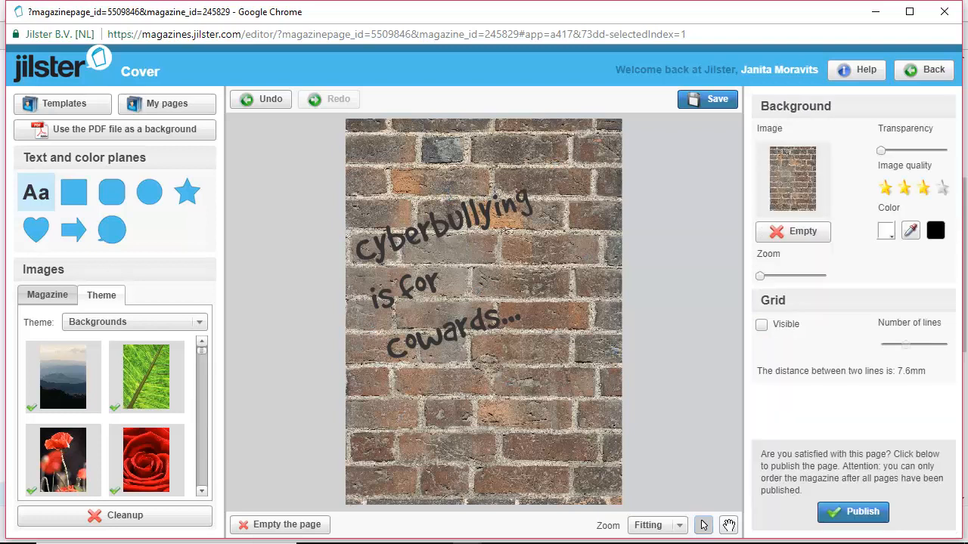
click(478, 291)
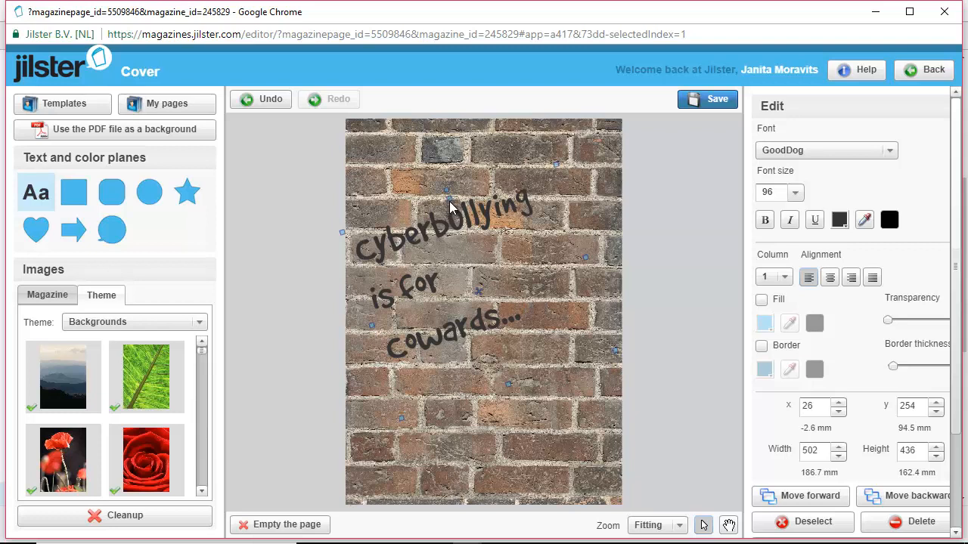
drag(450, 206, 467, 211)
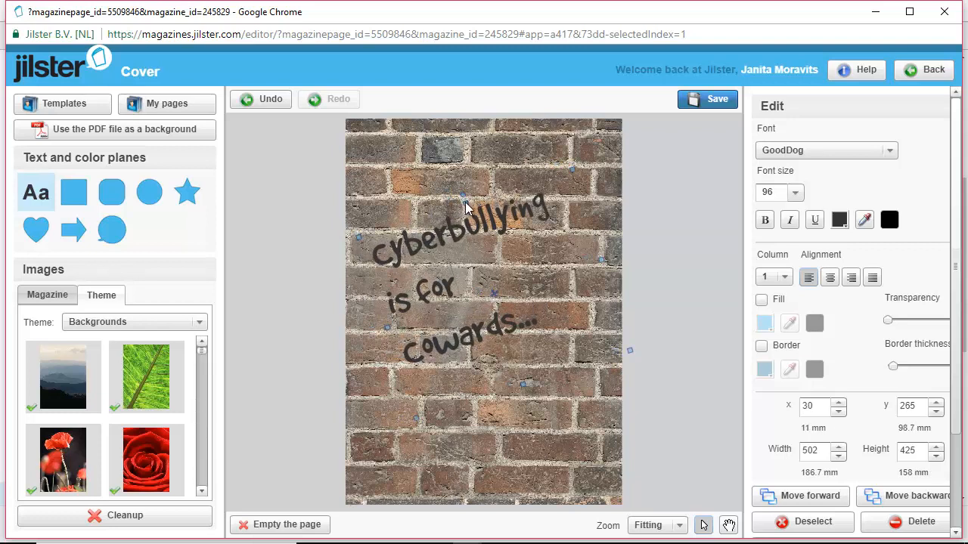
click(500, 427)
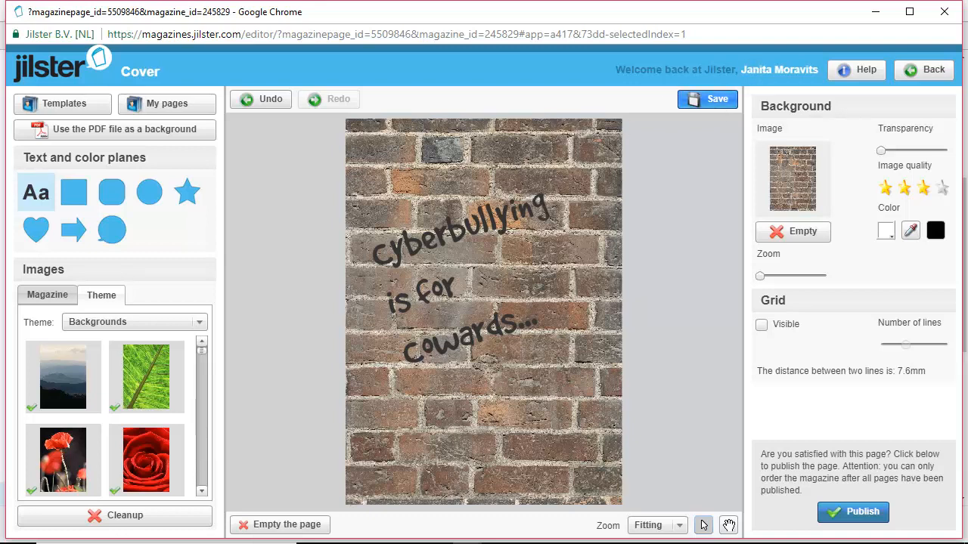
Save the finished cover page and publish it.
click(710, 101)
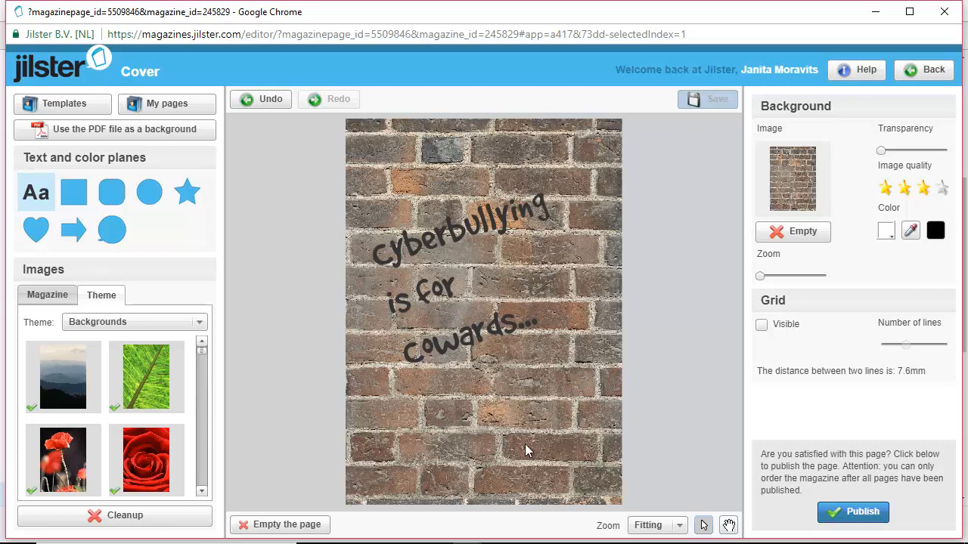
click(846, 512)
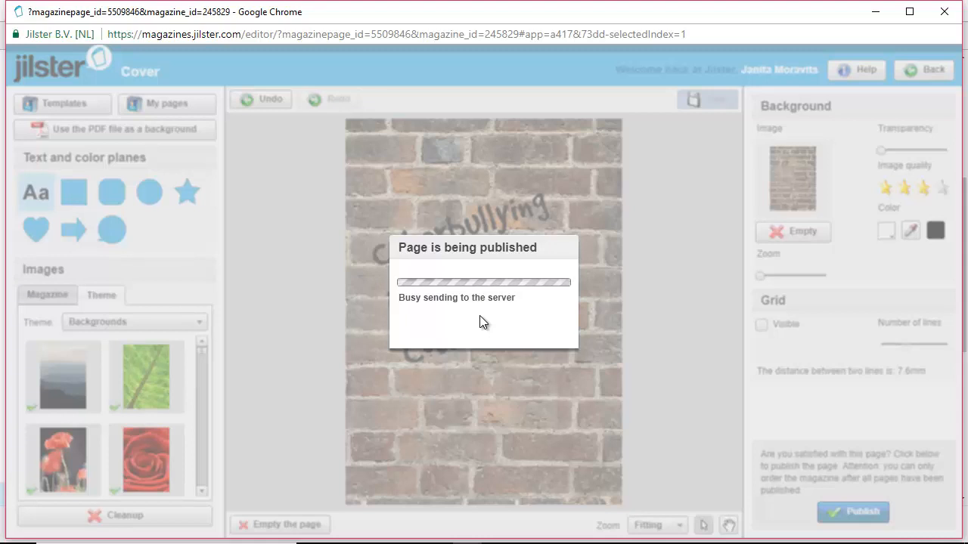
mouse_move(819, 496)
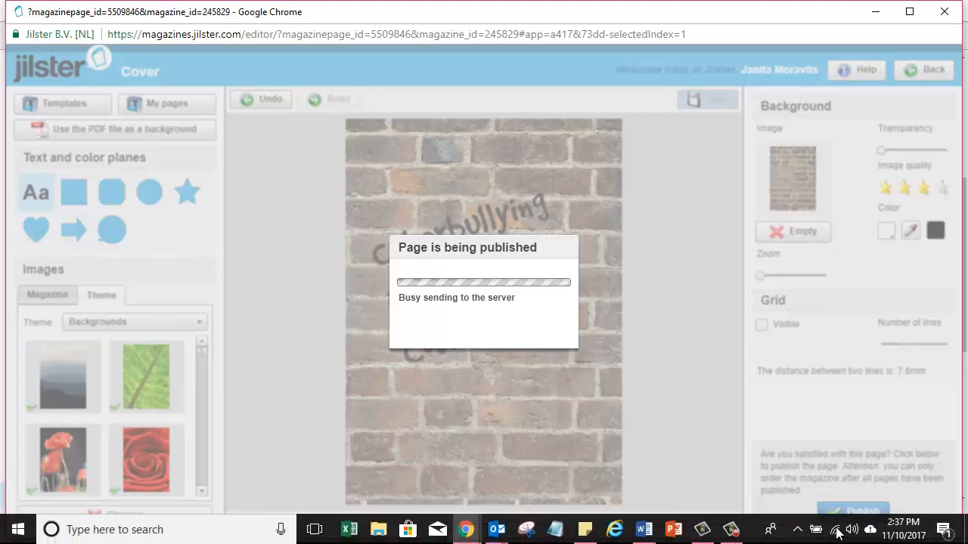
click(736, 533)
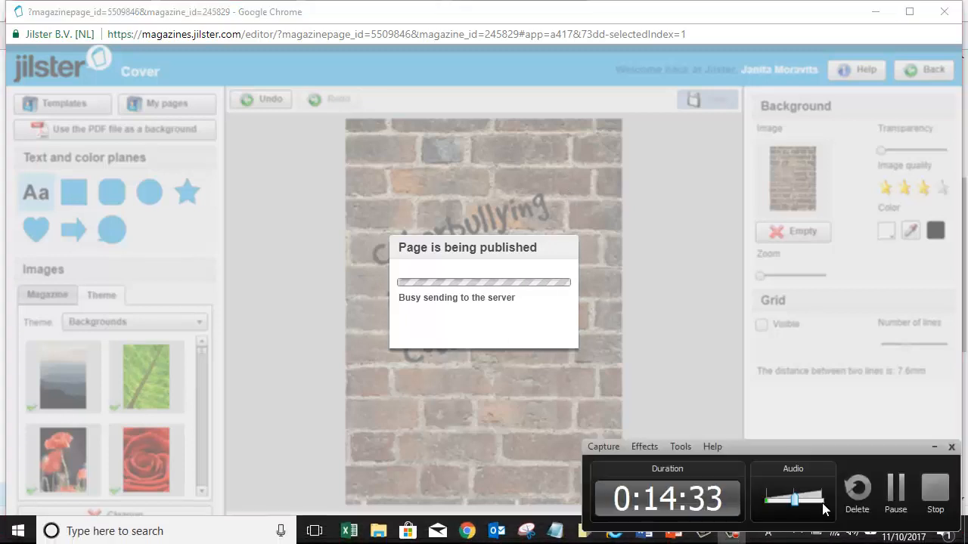
Close the finished publishing dialog and check the published cover on the magazine dashboard.
click(897, 495)
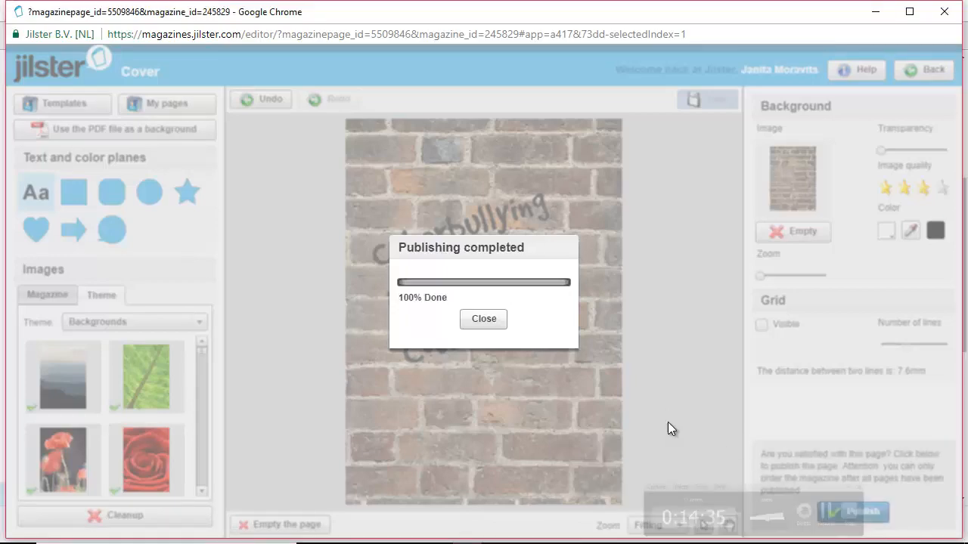
click(488, 320)
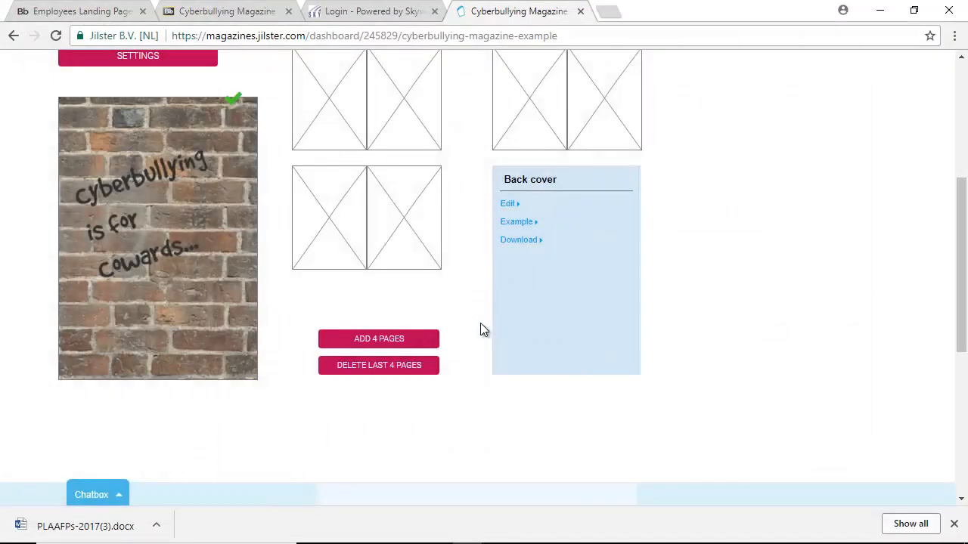
mouse_move(123, 282)
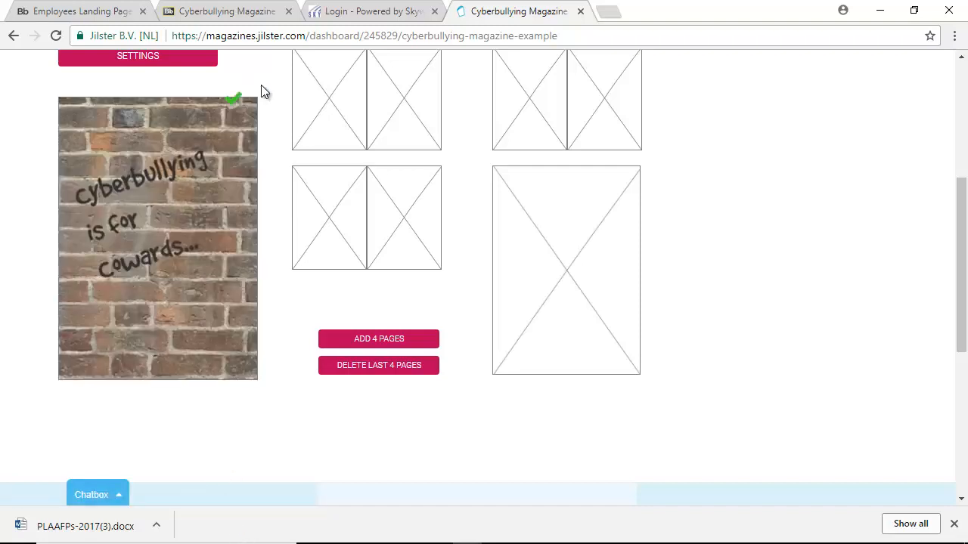
scroll(295, 435, up, 2)
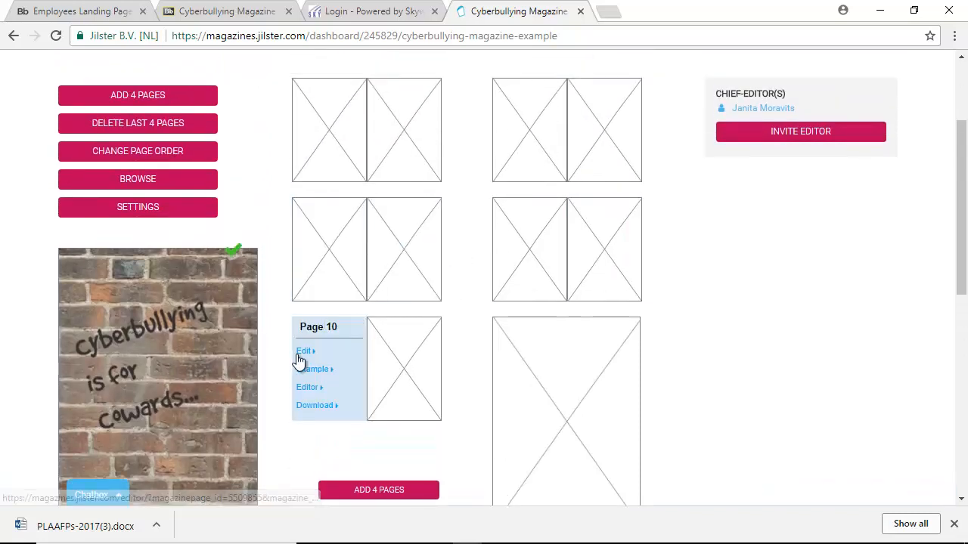
mouse_move(234, 337)
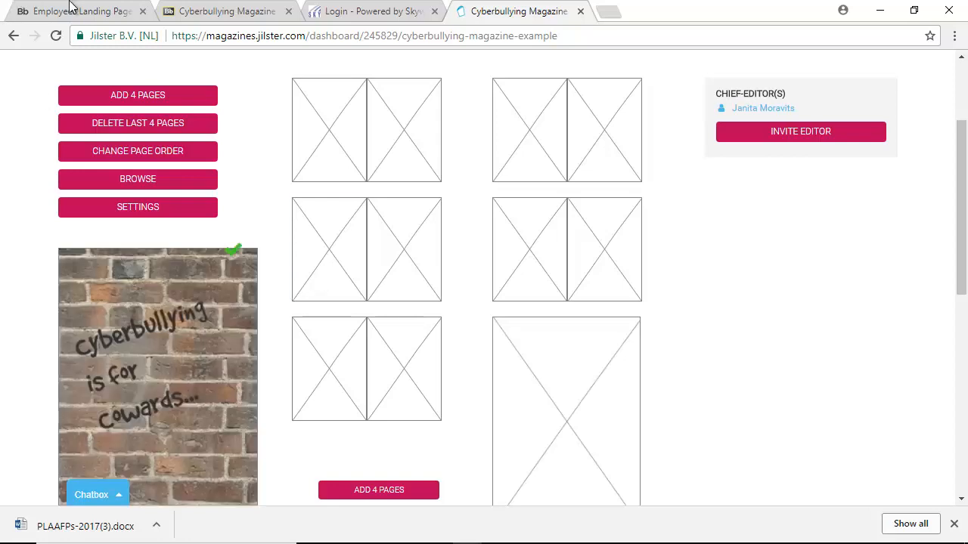
Switch to the Blackboard project page and open the Cyberbullying Graphics and Screenshots folder inside Cyberbullying Notes and Images.
click(212, 9)
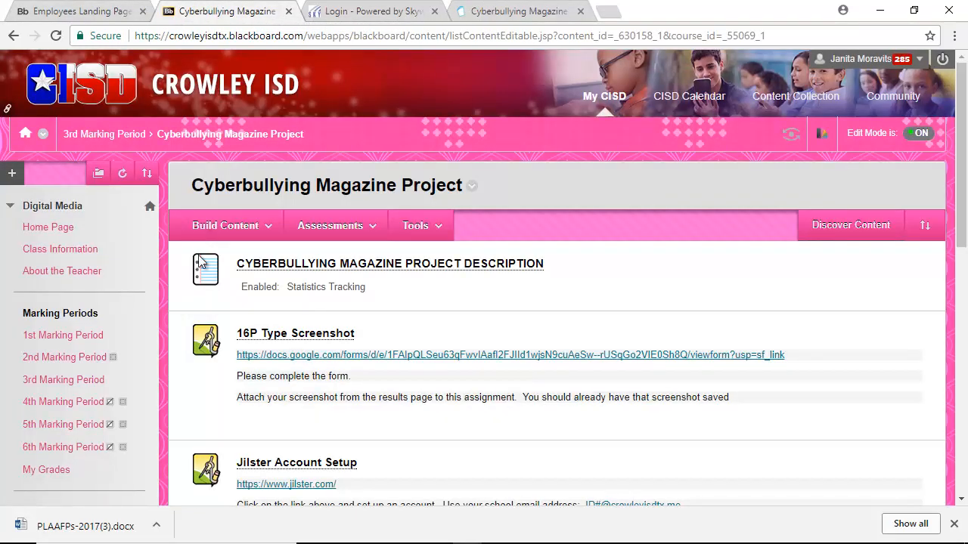
scroll(580, 297, down, 5)
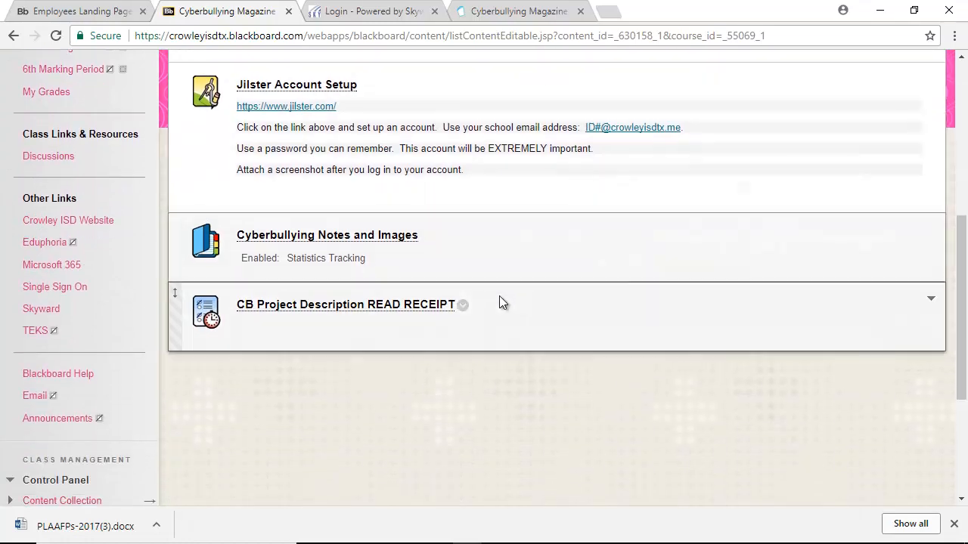
click(363, 239)
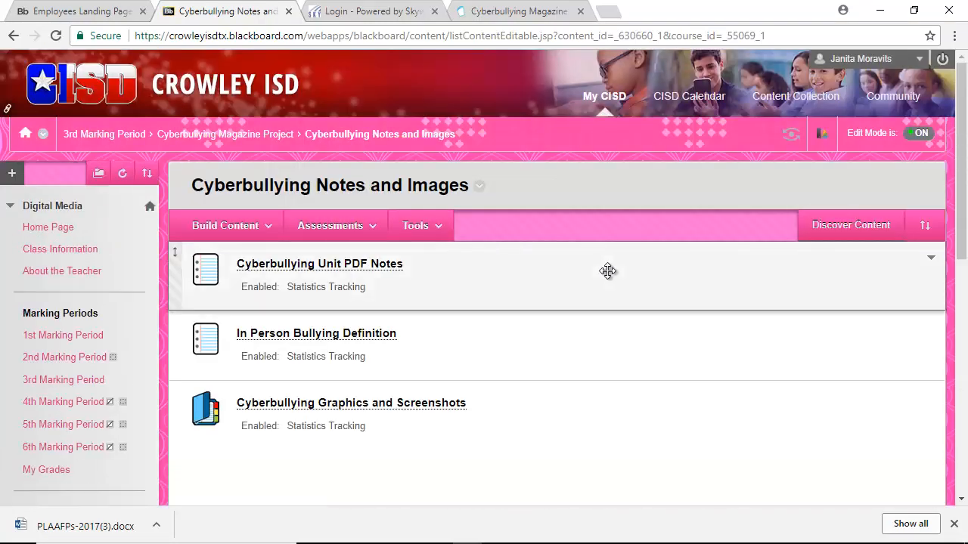
click(450, 404)
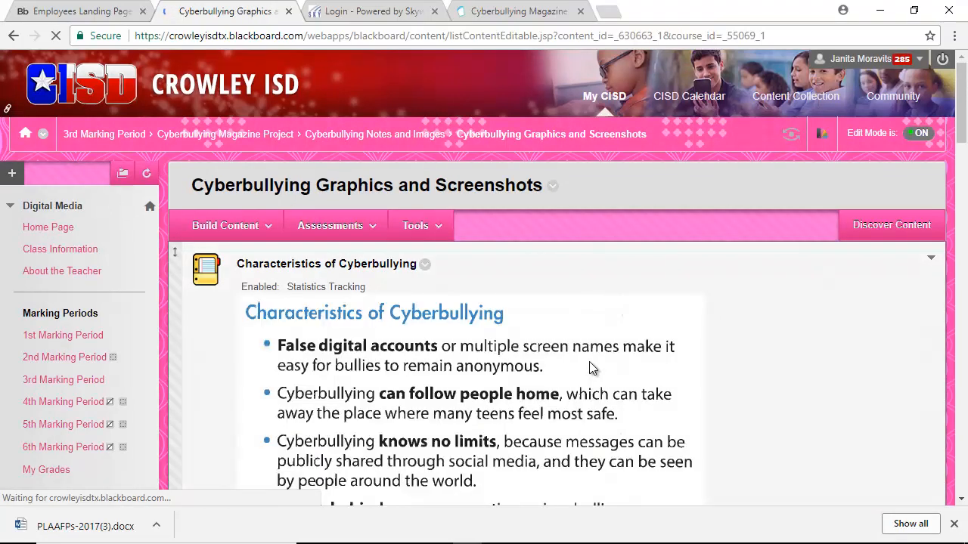
Examine the cyberbullying graphics and screenshots supplied for the magazine, from the characteristics list through the in-person bullying comparison.
scroll(589, 362, down, 4)
scroll(363, 187, down, 1)
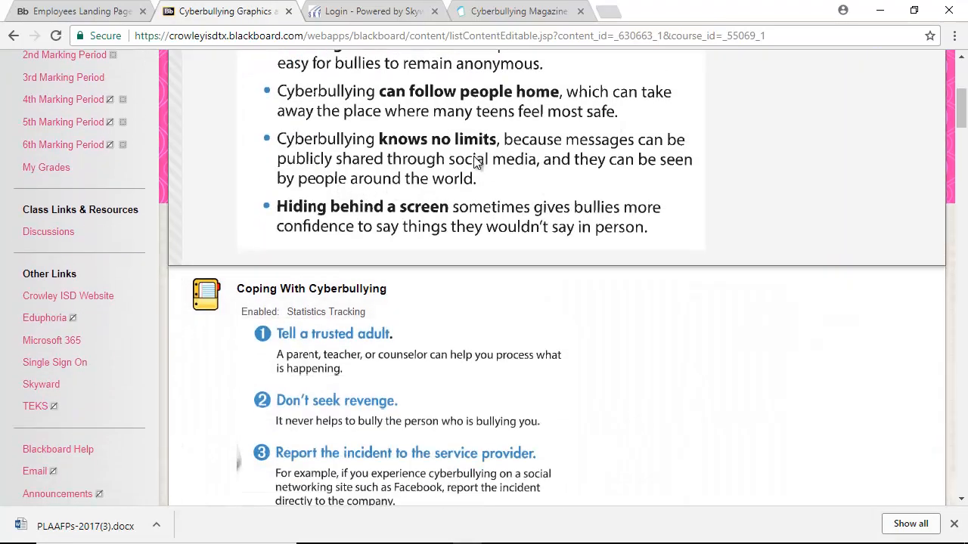
scroll(453, 313, down, 2)
scroll(452, 315, down, 5)
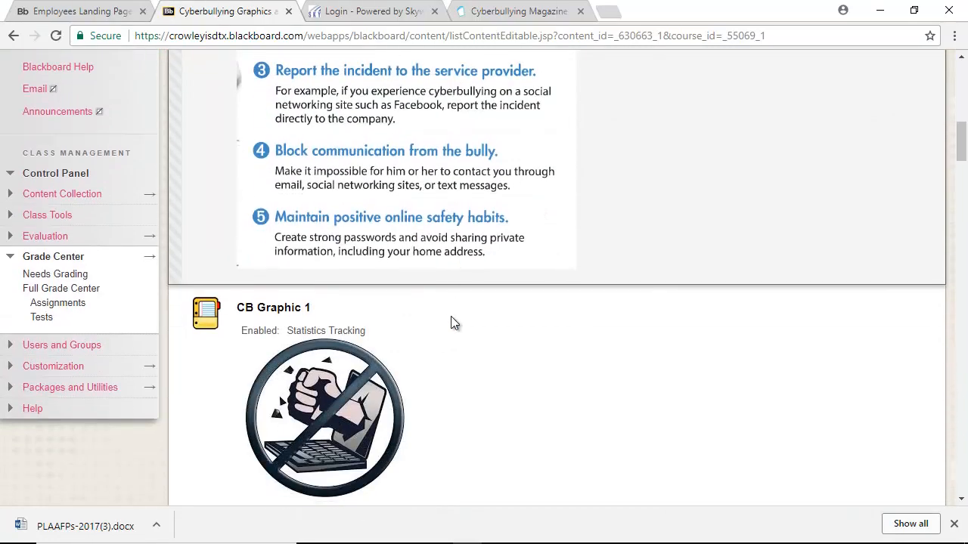
scroll(340, 378, down, 12)
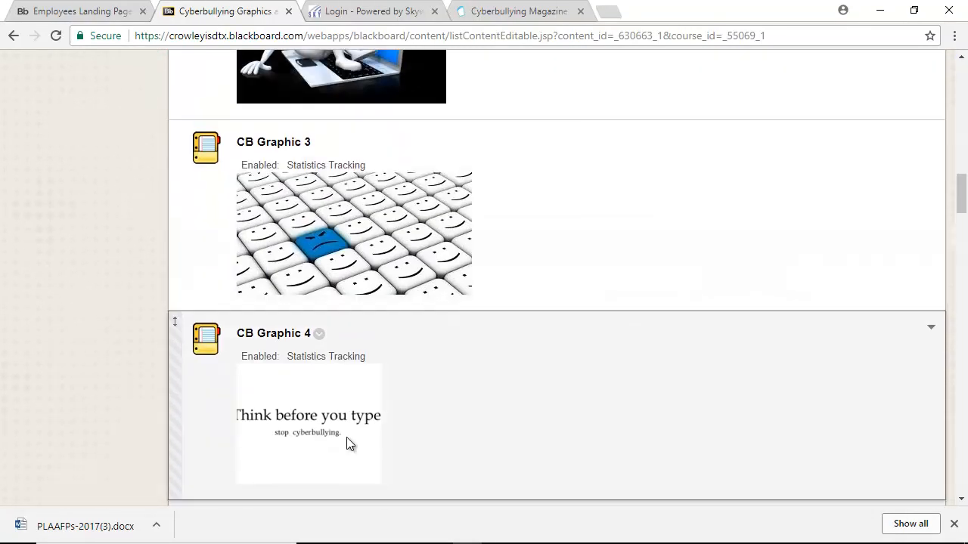
scroll(346, 437, down, 9)
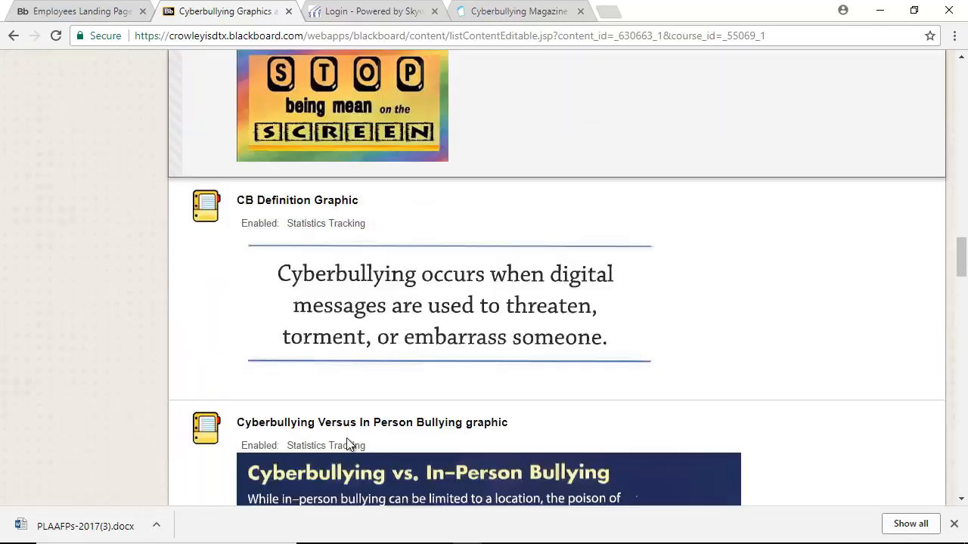
scroll(346, 445, down, 1)
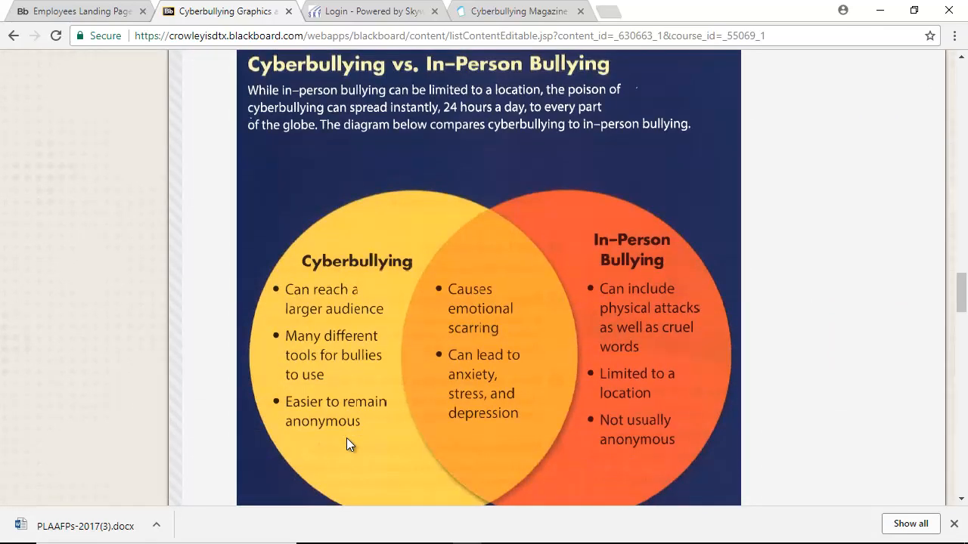
scroll(347, 439, up, 20)
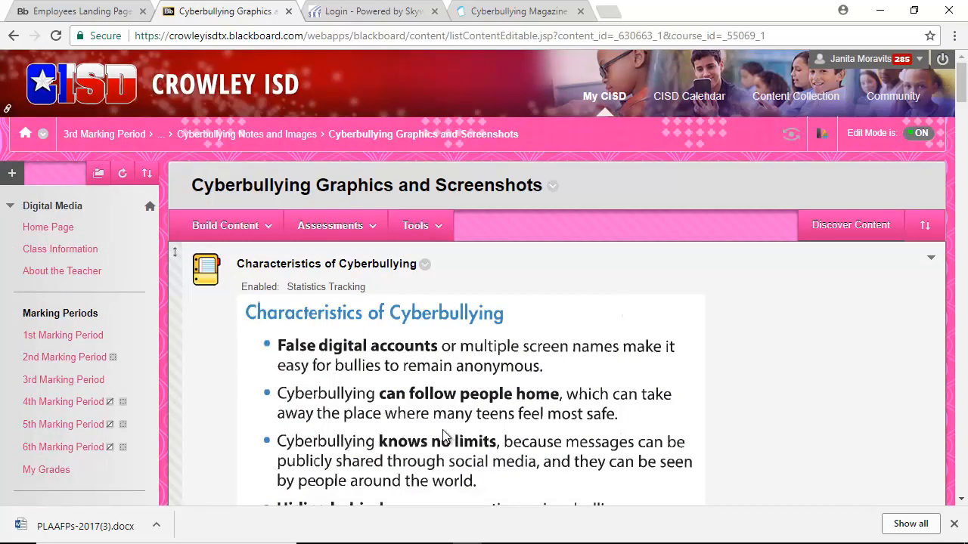
Switch back to the Jilster magazine dashboard and reopen the cover in the page editor, allowing Flash to run.
click(488, 11)
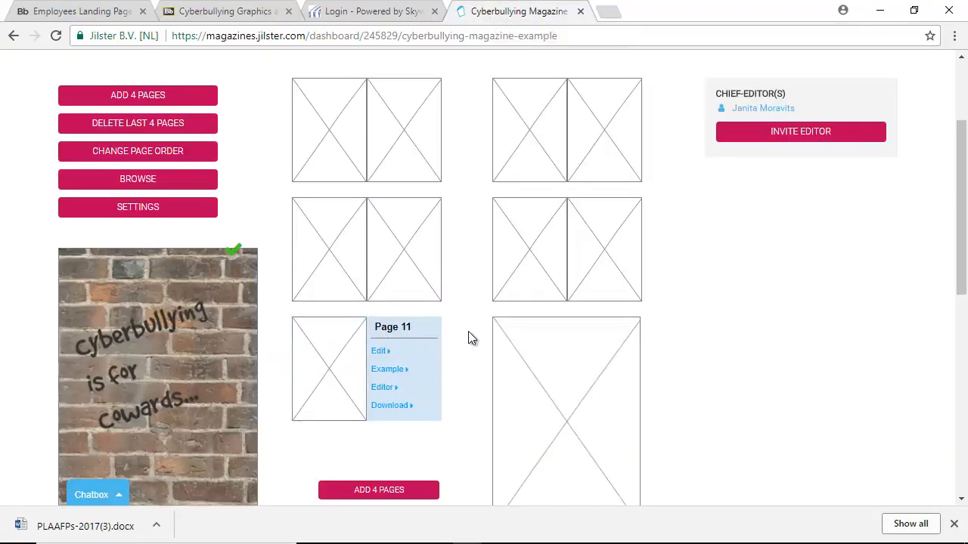
scroll(455, 348, down, 1)
scroll(448, 341, down, 1)
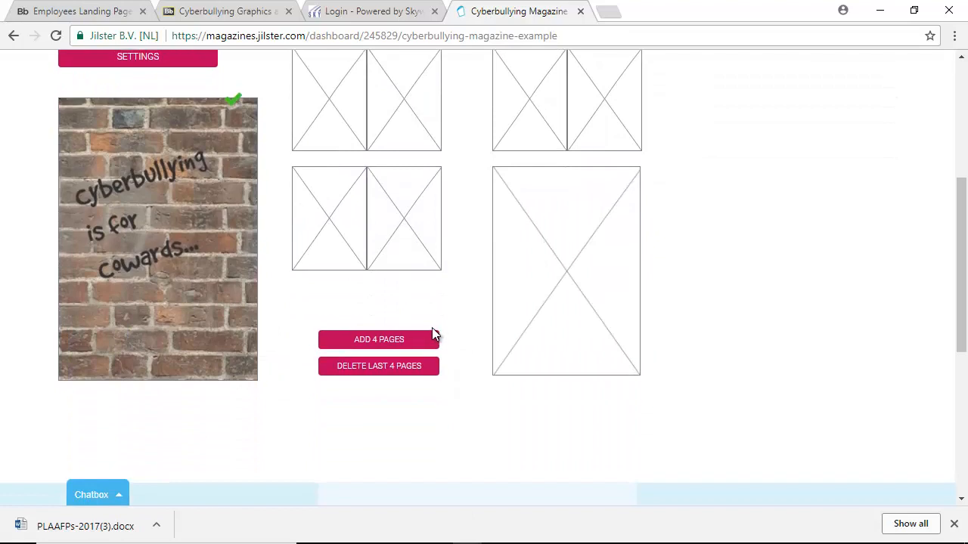
scroll(432, 334, up, 3)
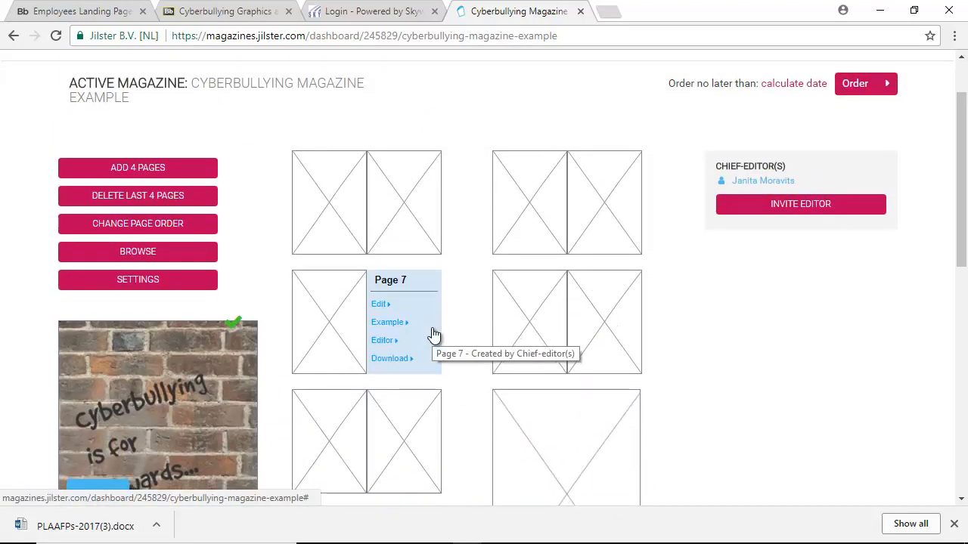
scroll(432, 332, down, 2)
scroll(427, 313, down, 1)
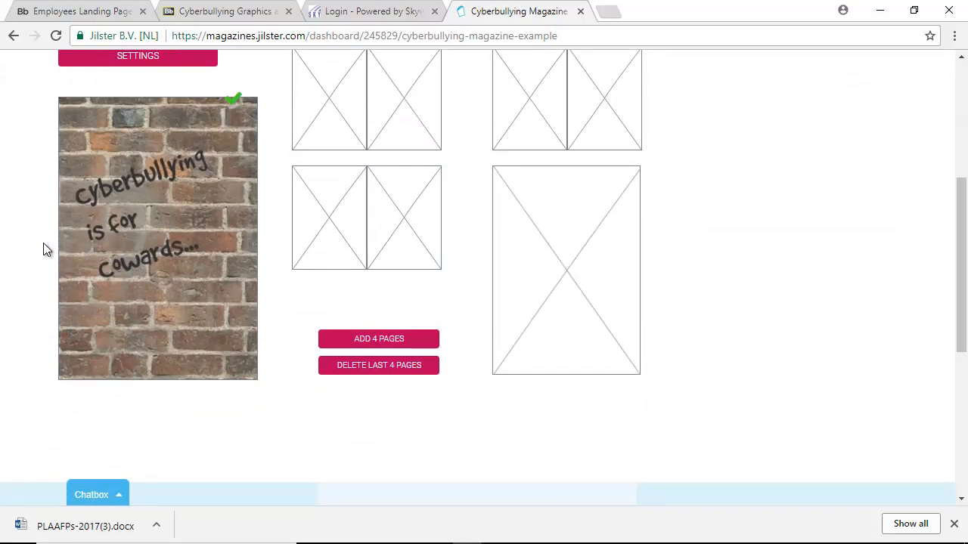
mouse_move(108, 350)
click(78, 141)
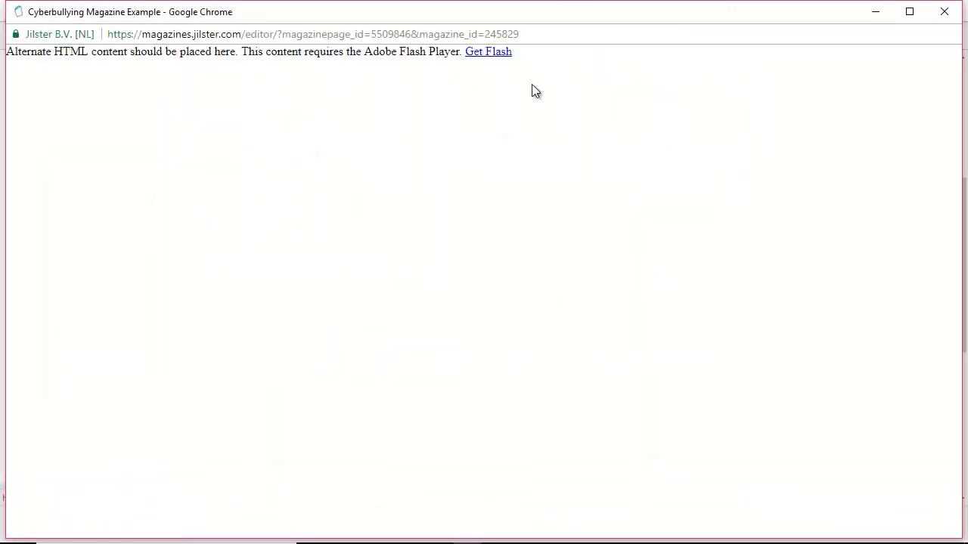
click(493, 59)
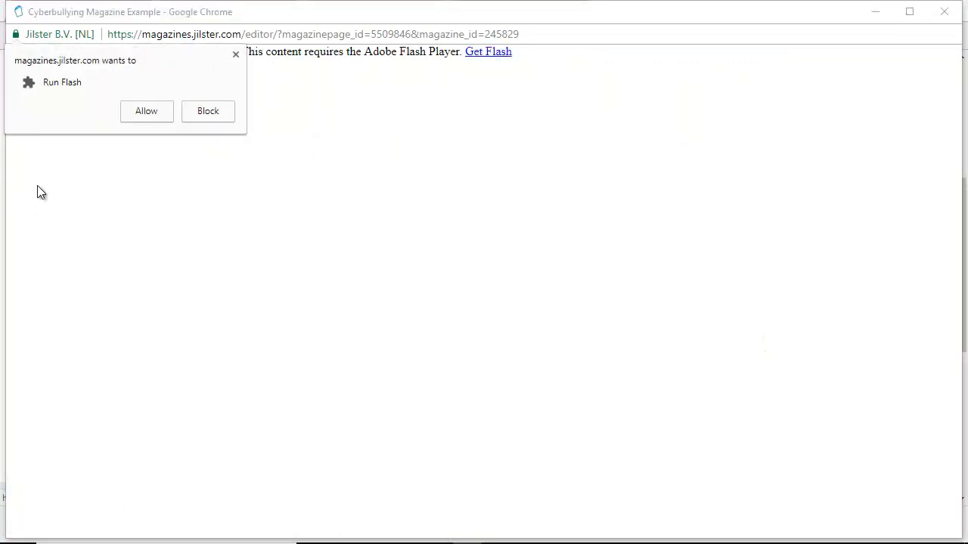
click(143, 111)
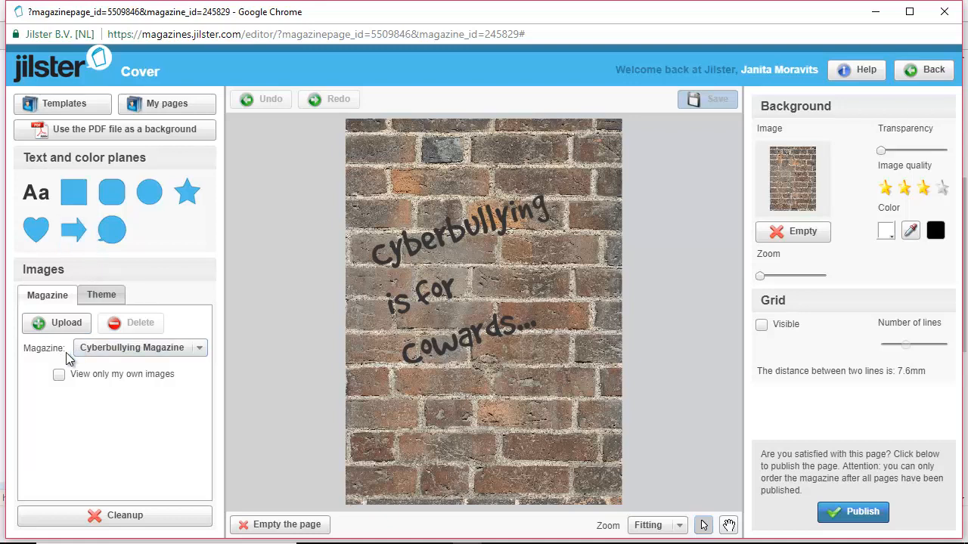
Show the theme images for Backgrounds and look through the whole set of available pictures.
click(95, 299)
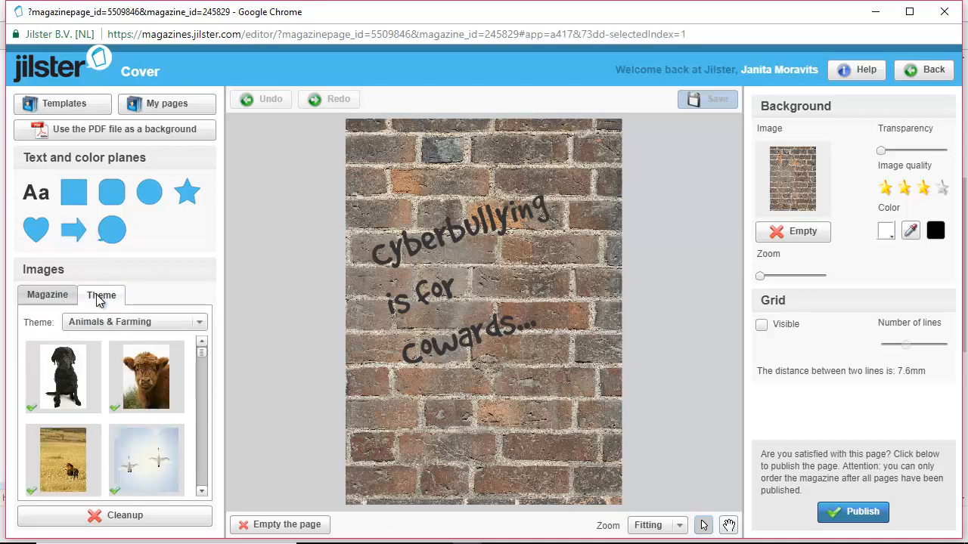
click(201, 327)
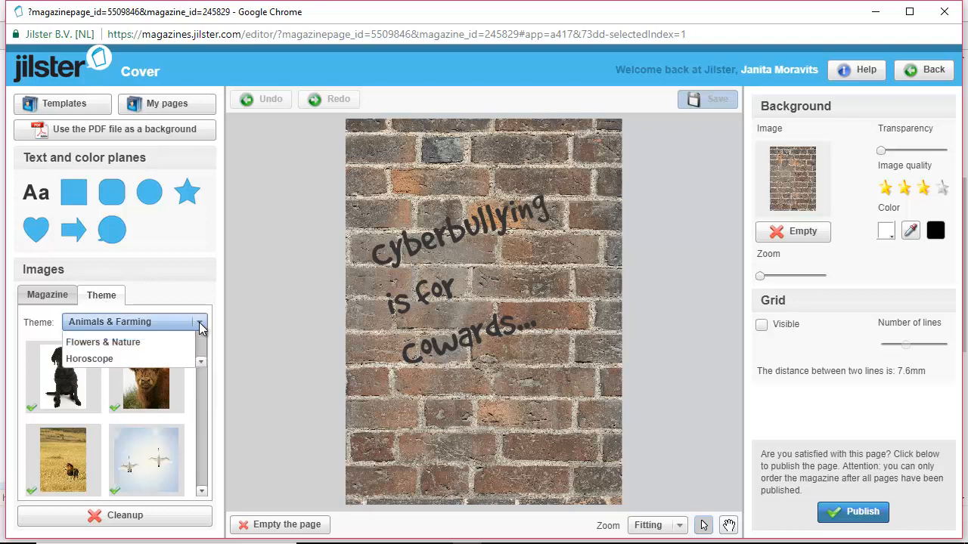
click(117, 360)
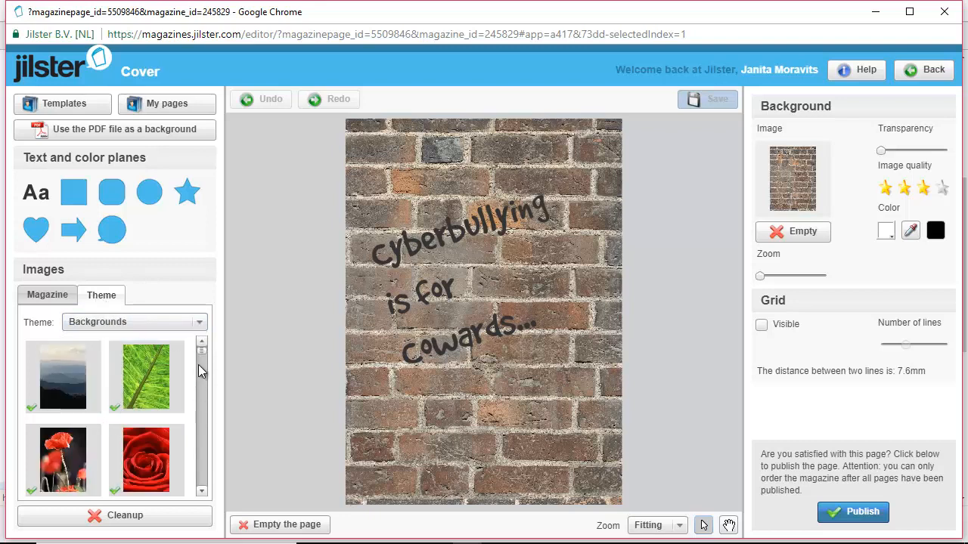
scroll(145, 405, down, 2)
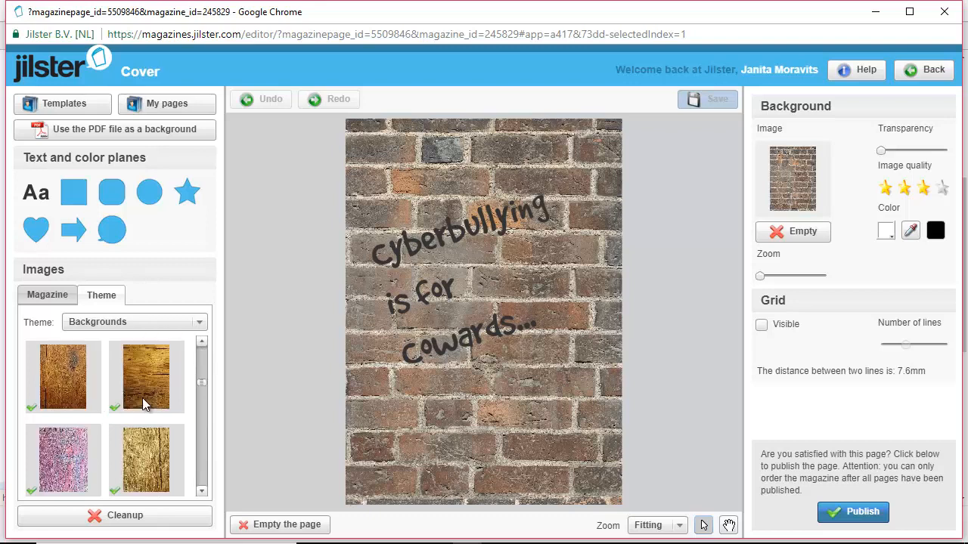
scroll(145, 404, down, 3)
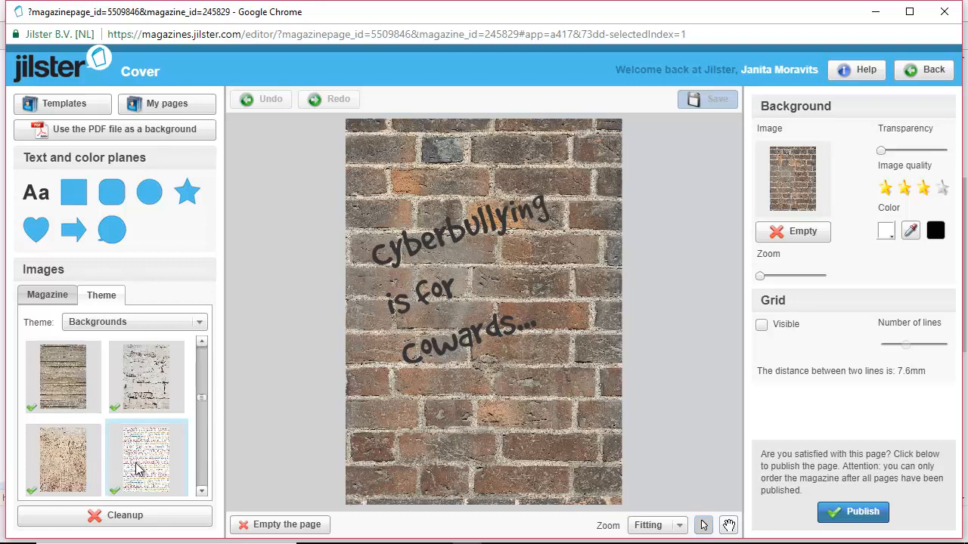
scroll(136, 466, down, 2)
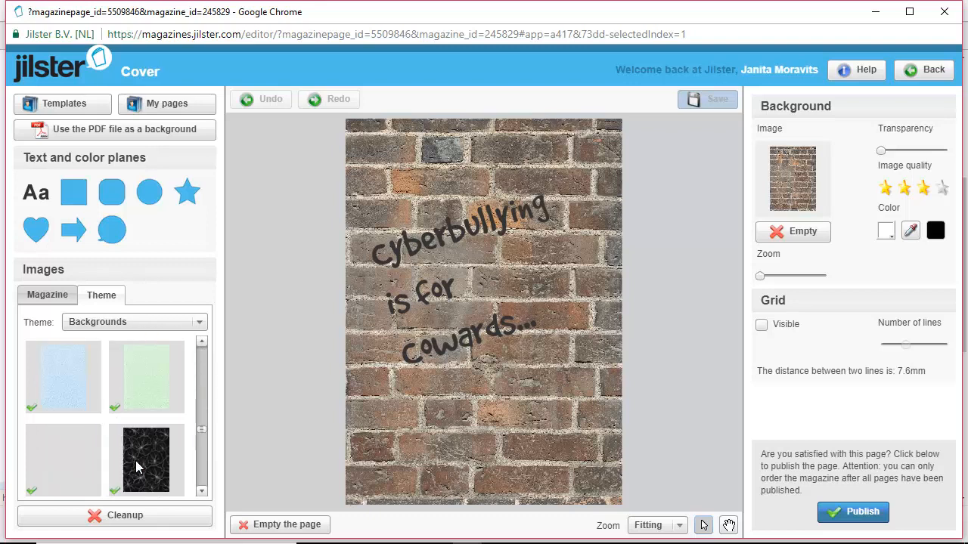
scroll(136, 466, down, 2)
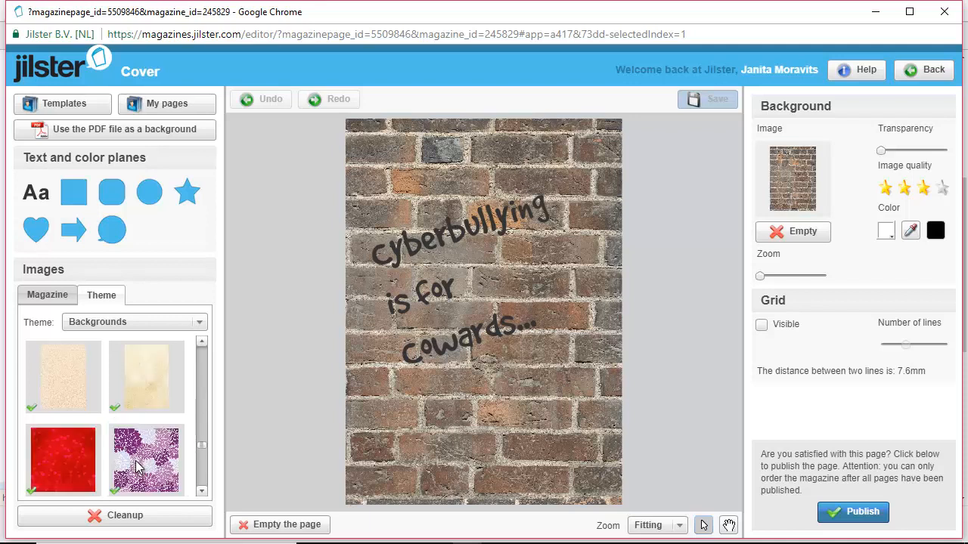
scroll(136, 467, down, 2)
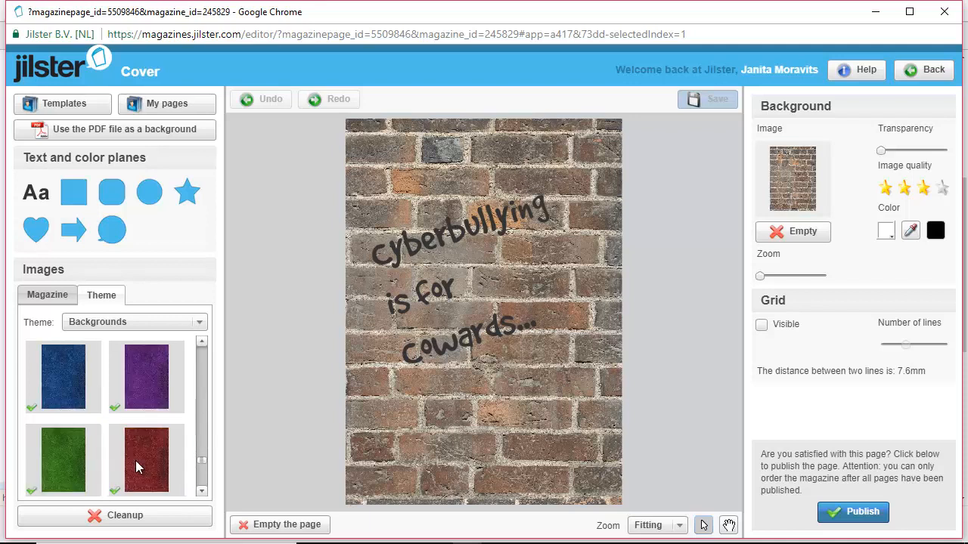
scroll(136, 465, down, 2)
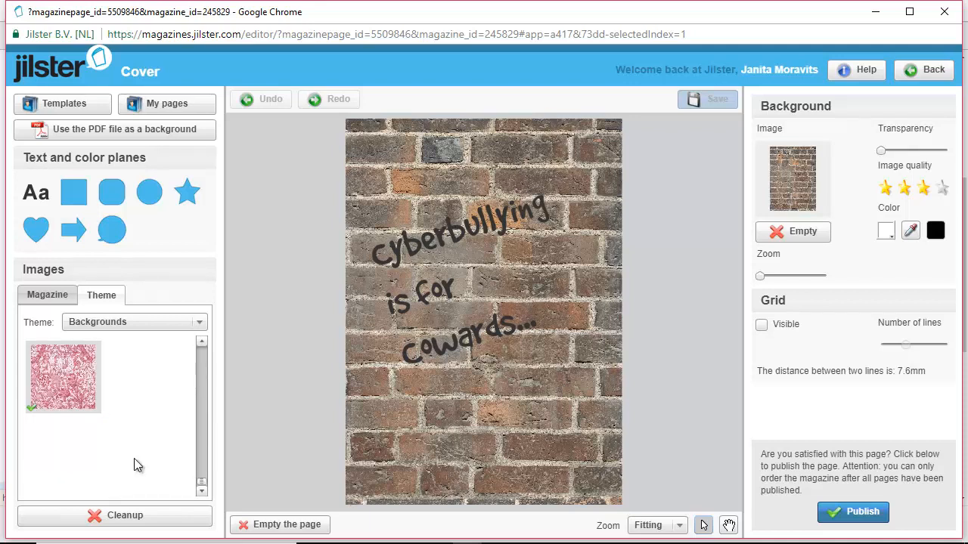
scroll(134, 465, up, 10)
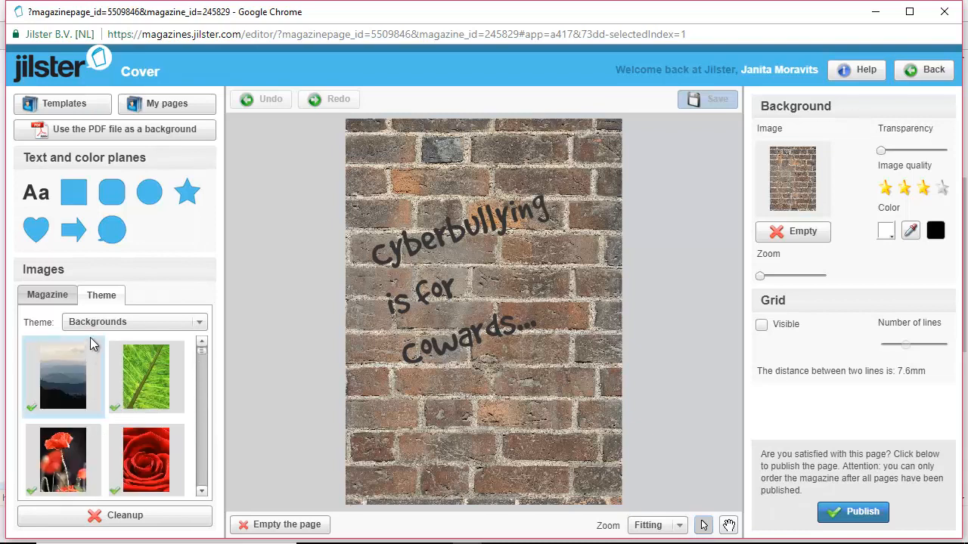
Upload cyberbullying 1.jpg from the Desktop's Cyberbullying folder to the magazine's own images.
click(41, 296)
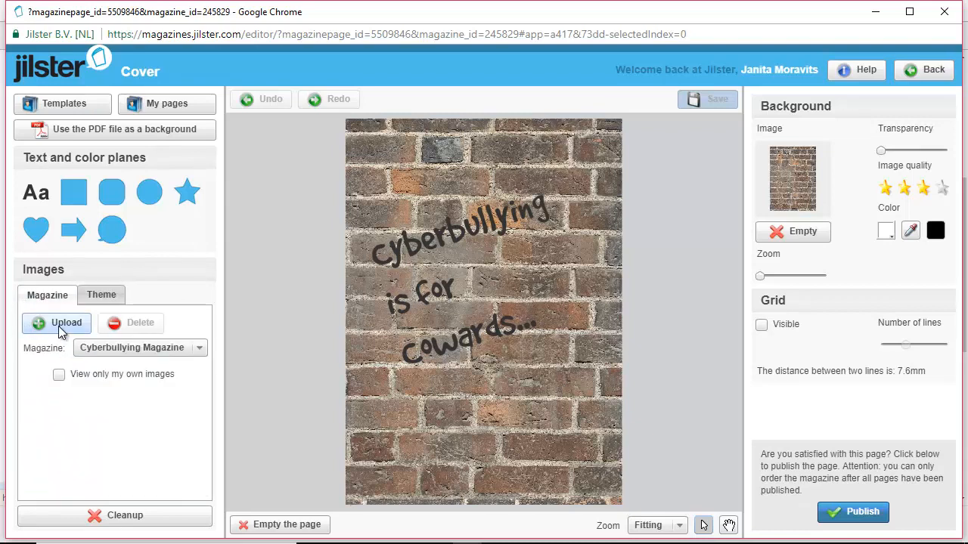
click(60, 325)
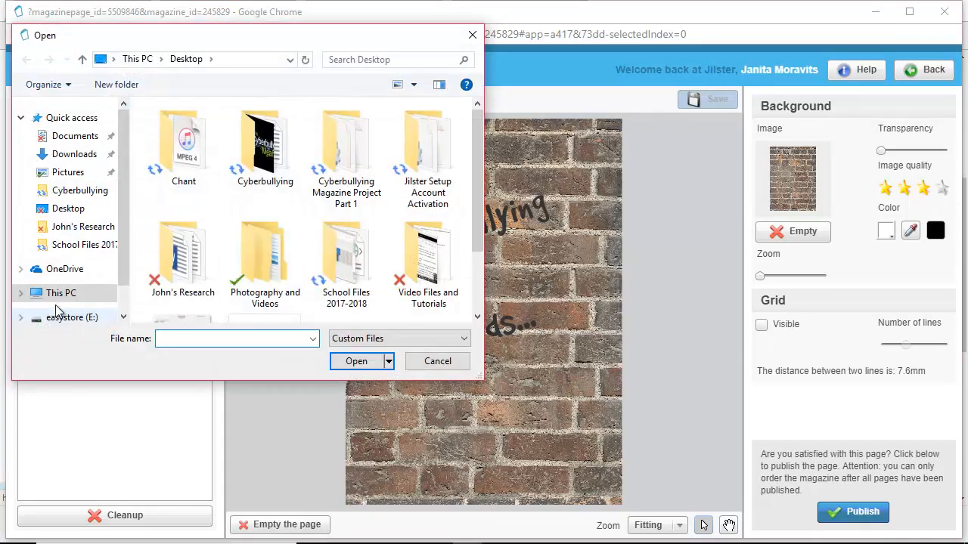
double_click(257, 155)
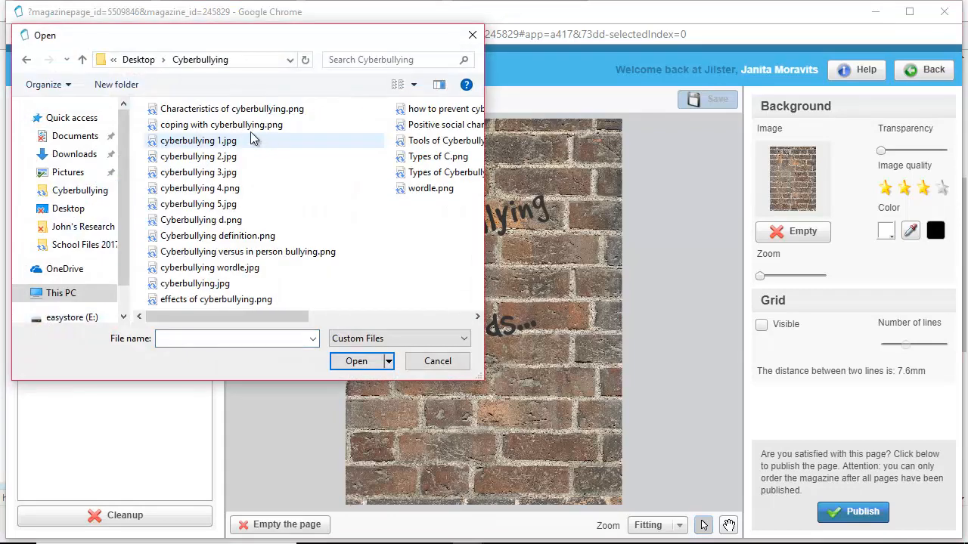
click(195, 142)
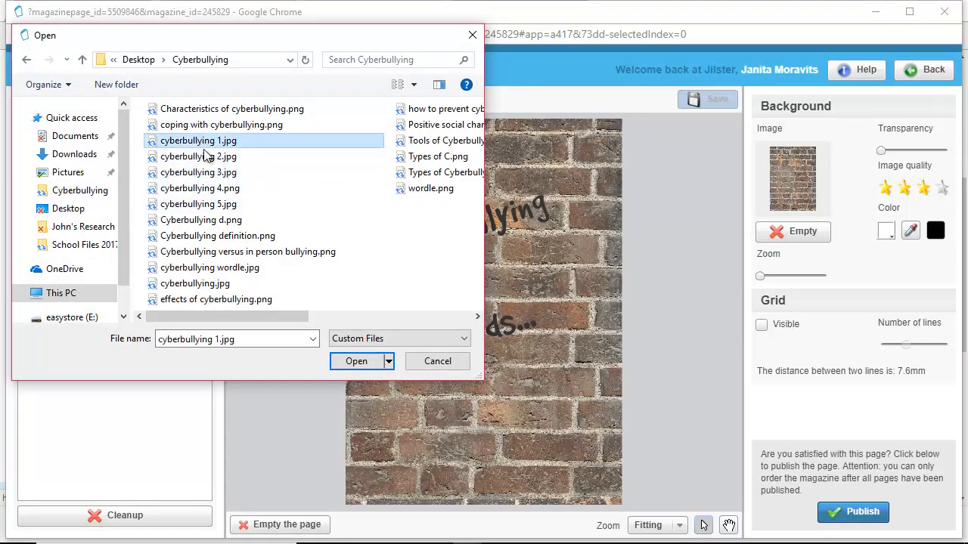
click(346, 363)
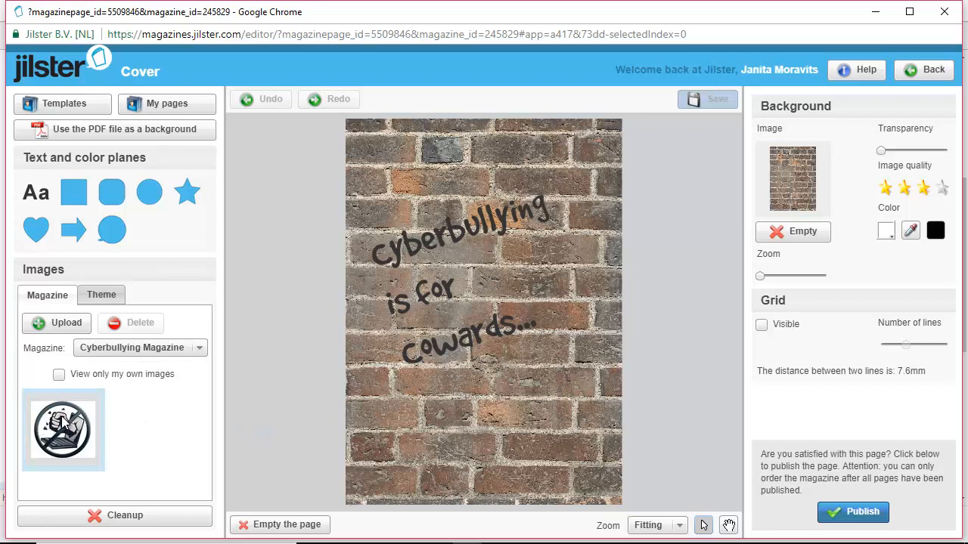
Place the uploaded image in the cover's lower right at about 298 by 262, x 293, y 556, and save the cover.
drag(75, 423, 557, 393)
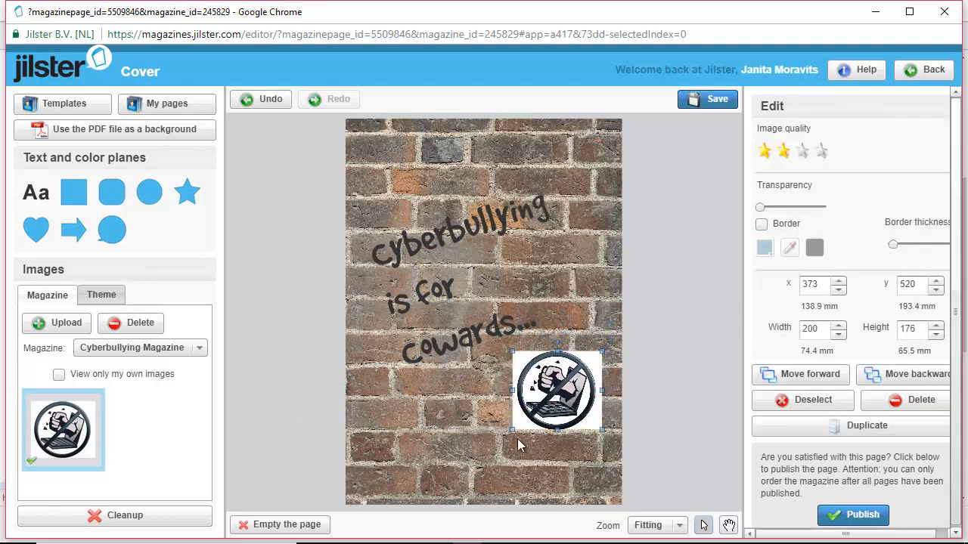
drag(507, 443, 437, 501)
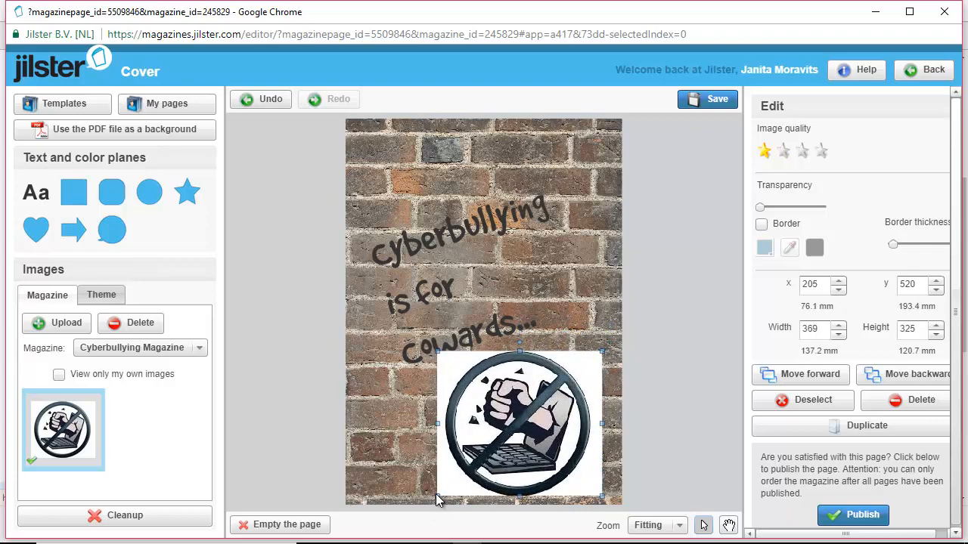
drag(439, 498, 470, 462)
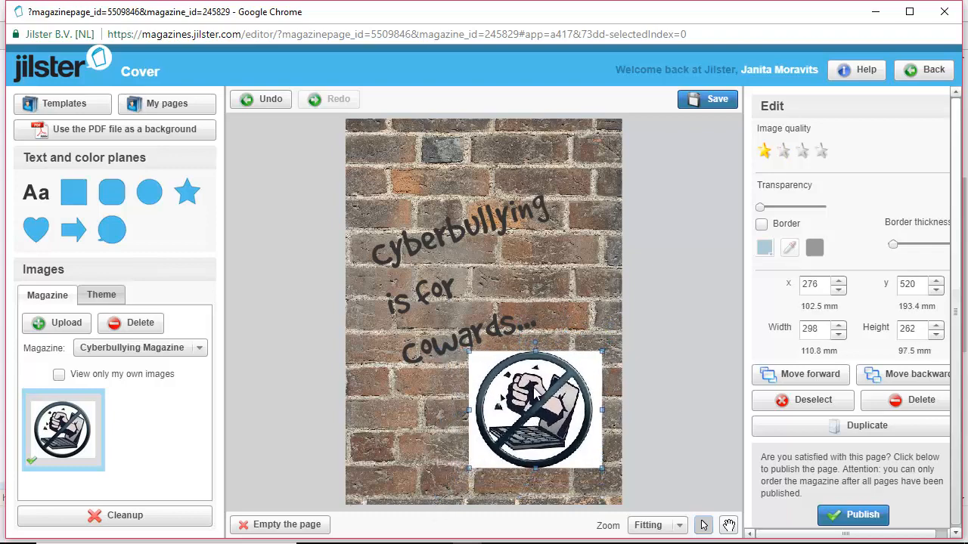
drag(541, 397, 549, 413)
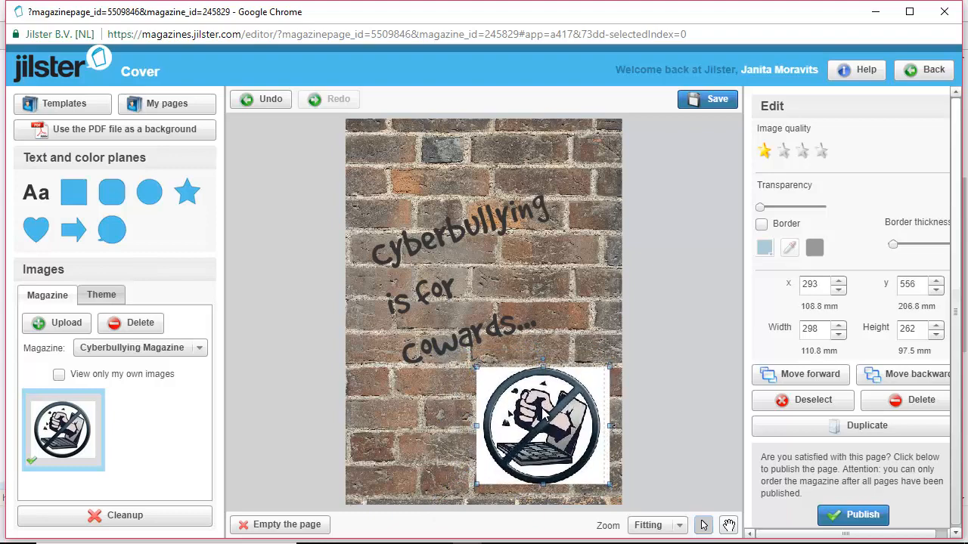
click(450, 448)
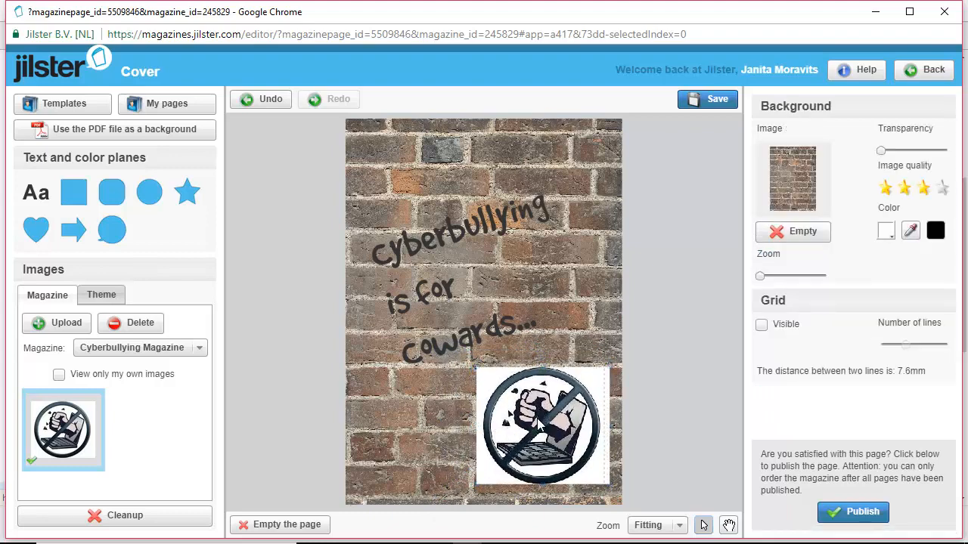
click(718, 100)
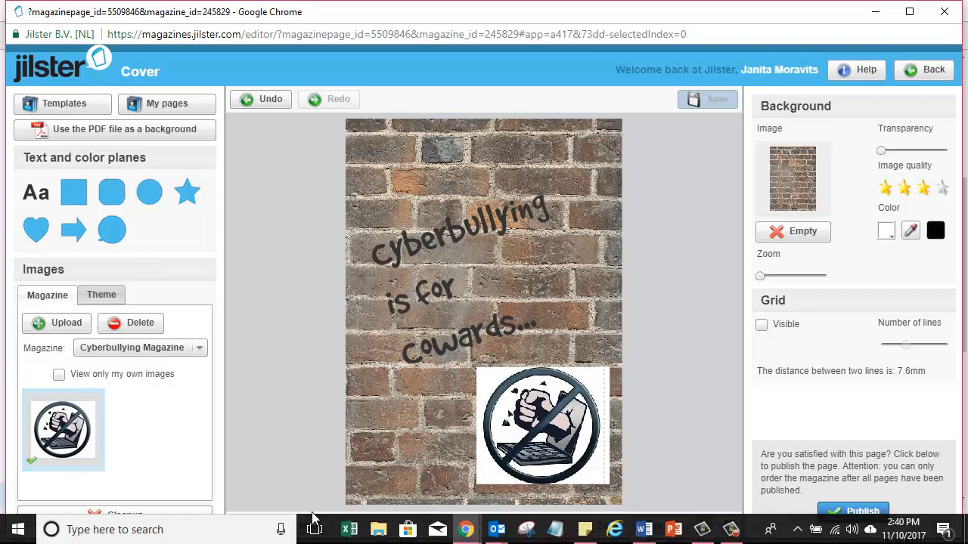
click(734, 534)
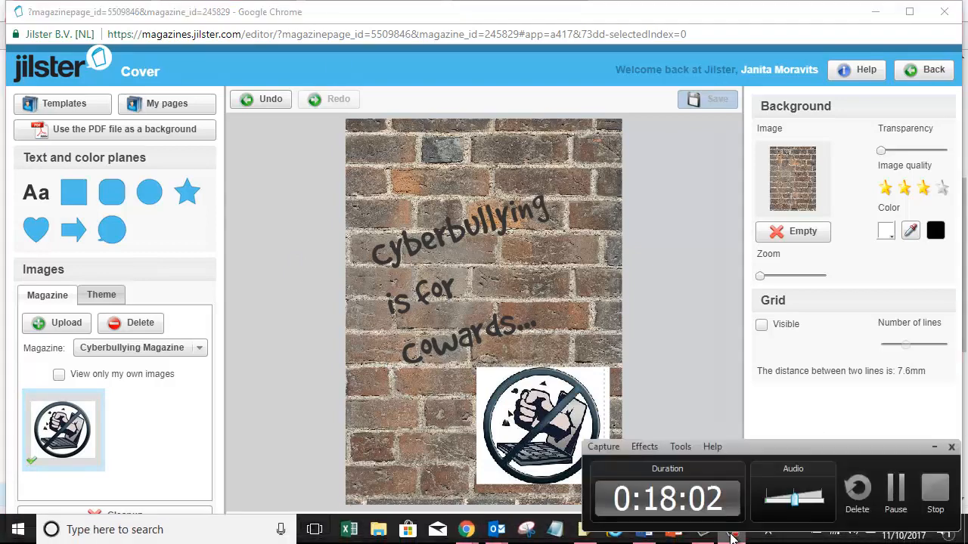
click(894, 492)
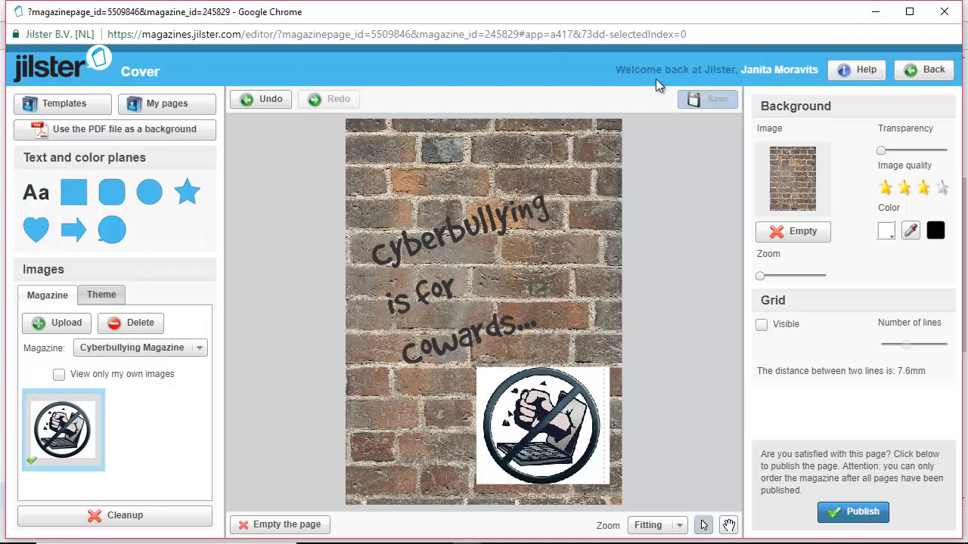
Leave the cover editor, search the web for "citation machine" in a new browser tab, and open citationmachine.net.
click(909, 68)
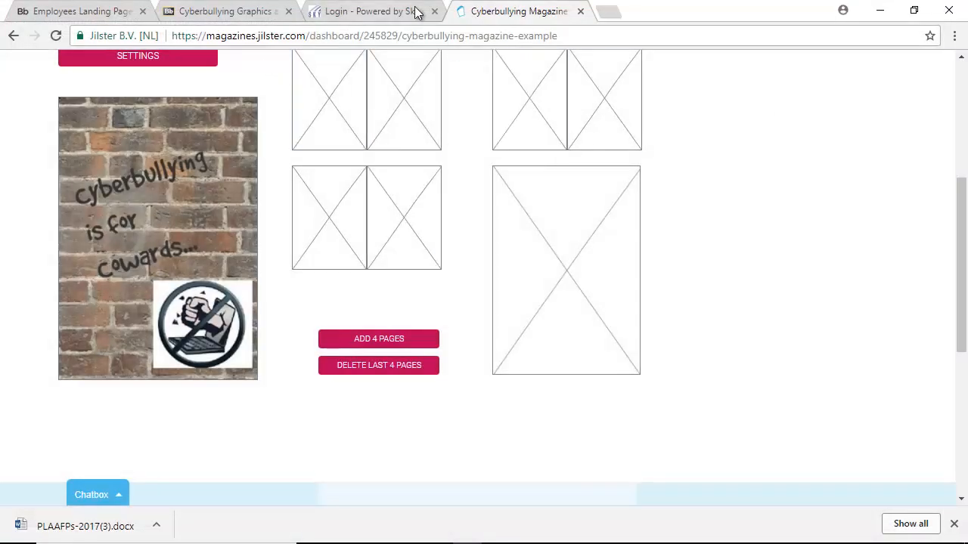
click(603, 17)
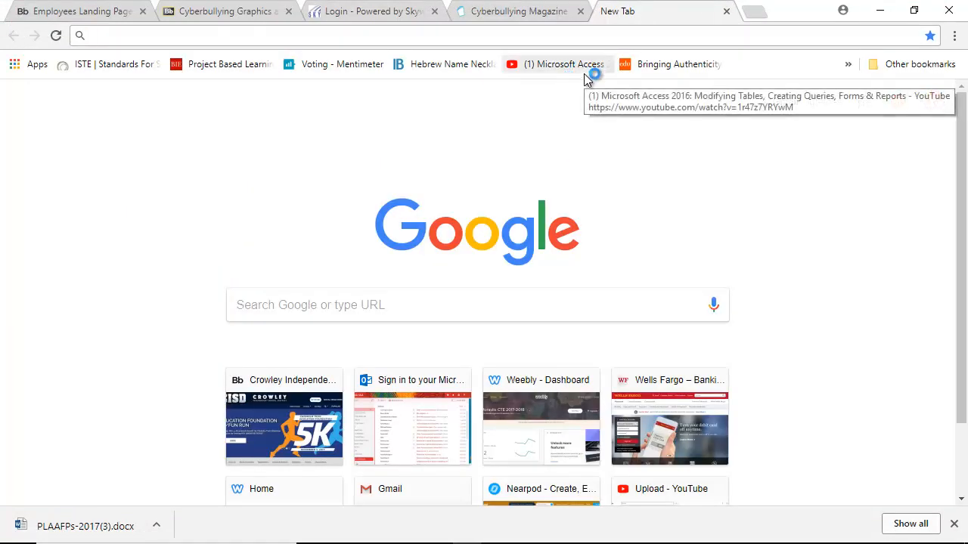
text(citation m)
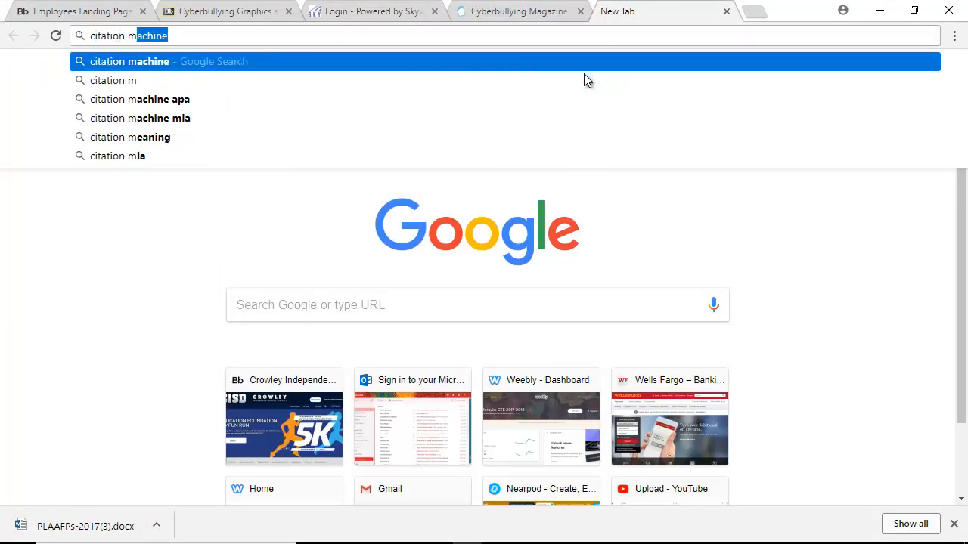
text(achine)
key(Return)
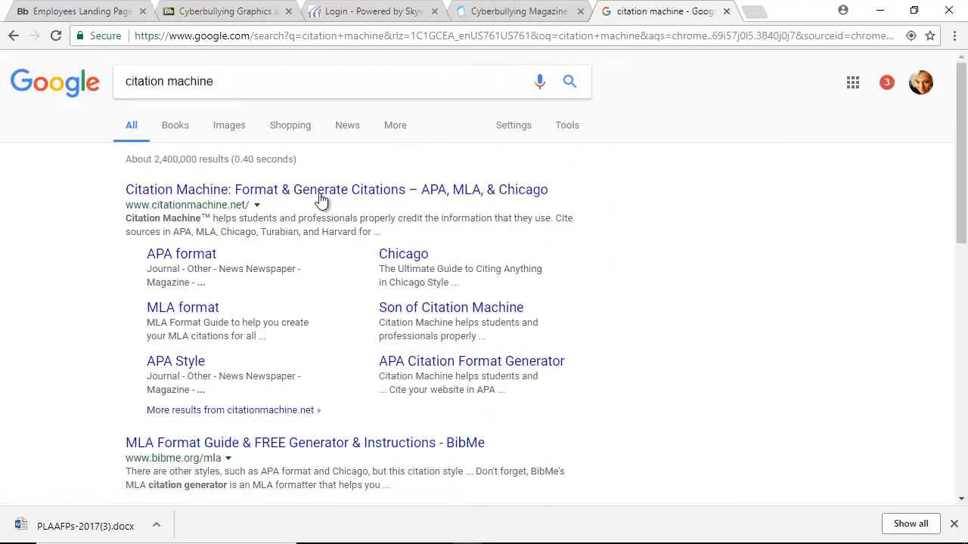
click(320, 198)
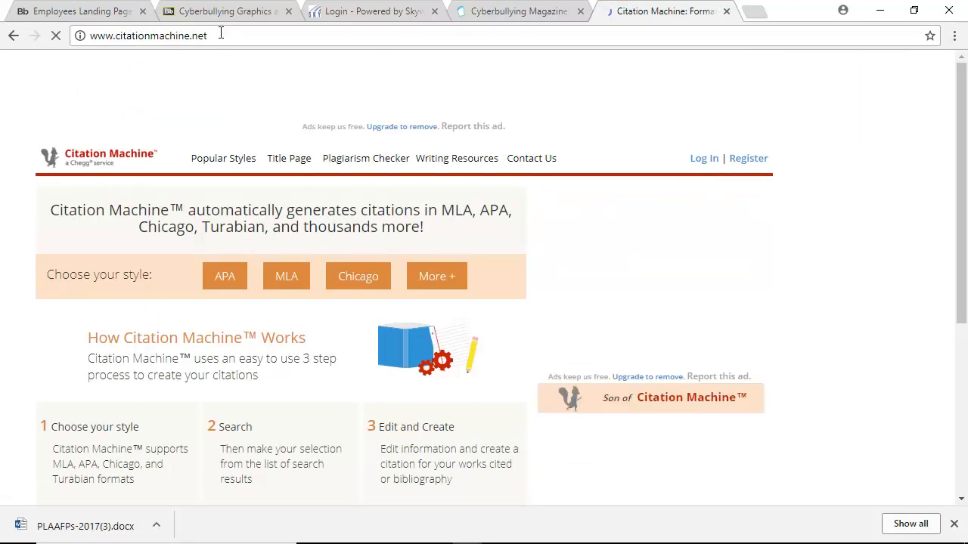
Search for "statistics about cyberbullying 2017" in another new tab and open TeenSafe's Cyberbullying Facts and Statistics article.
click(754, 12)
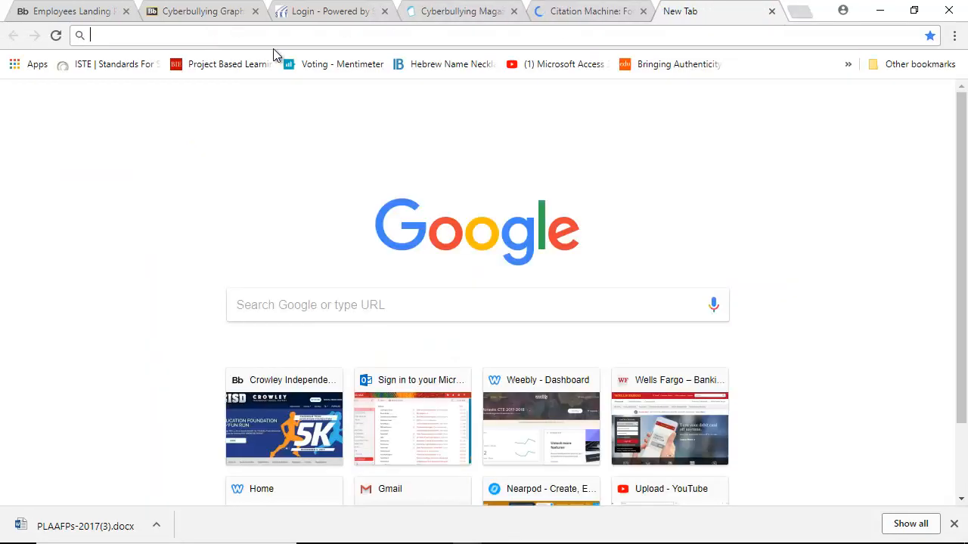
click(382, 305)
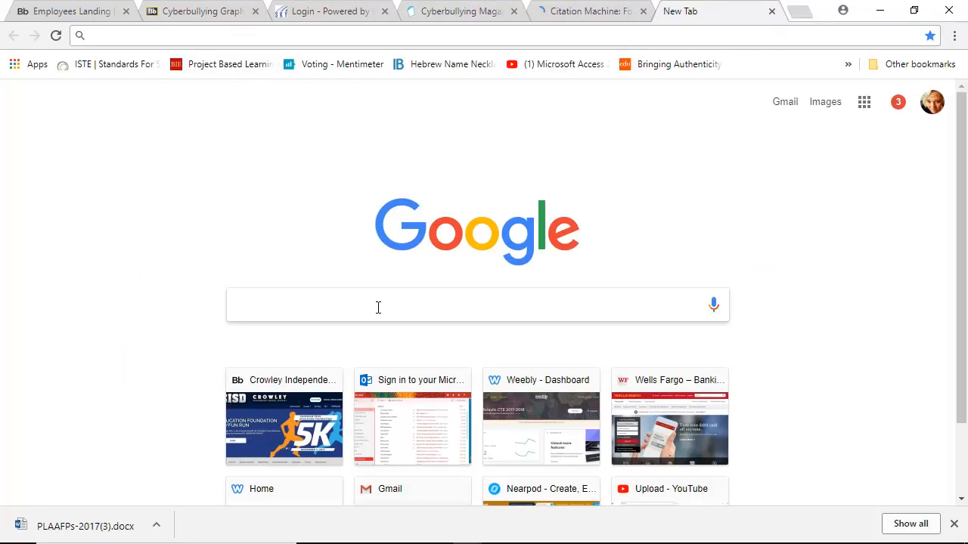
text(statisti)
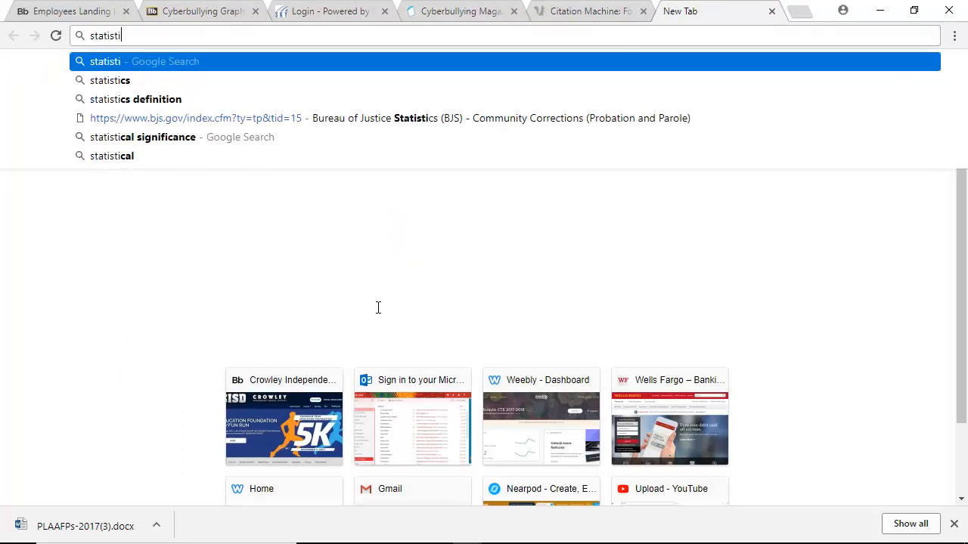
text(cs about )
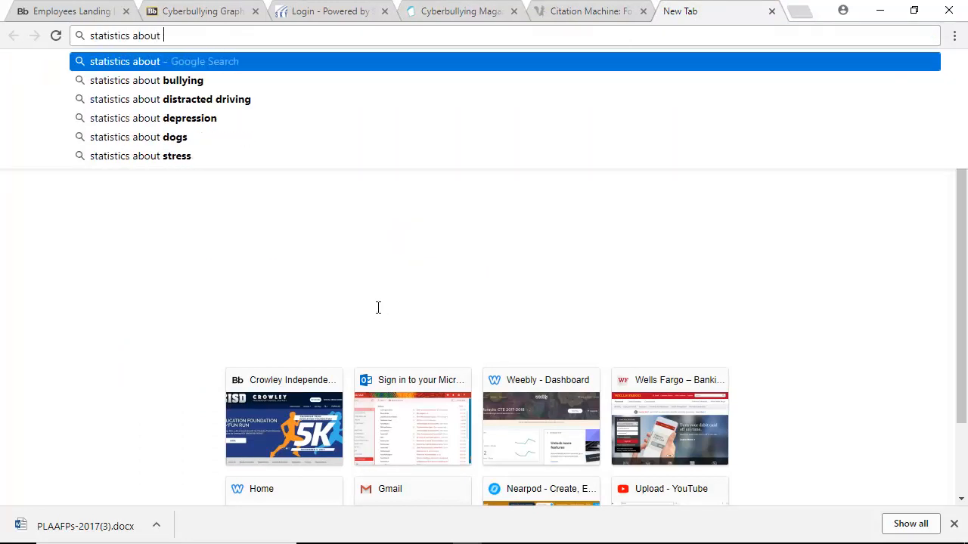
text(cyber)
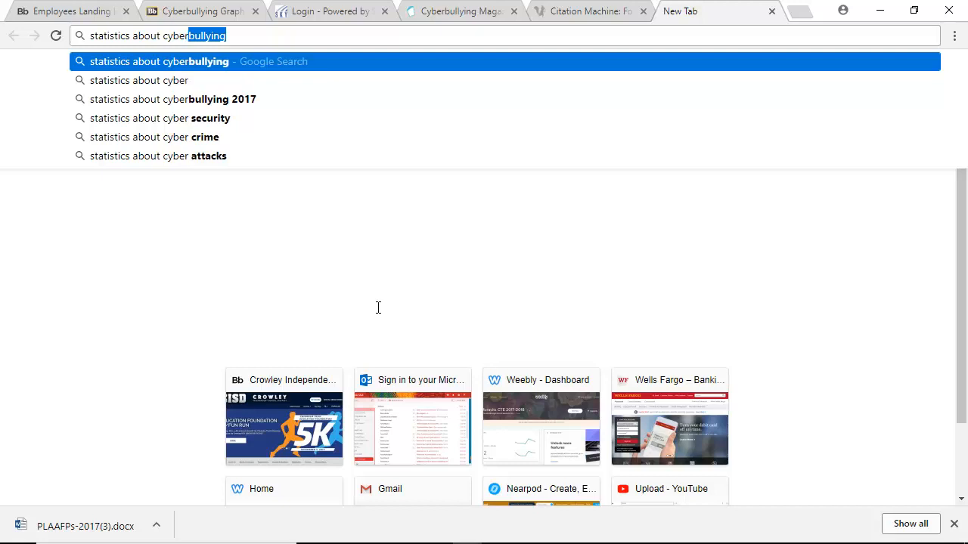
key(Down)
key(Down)
key(Return)
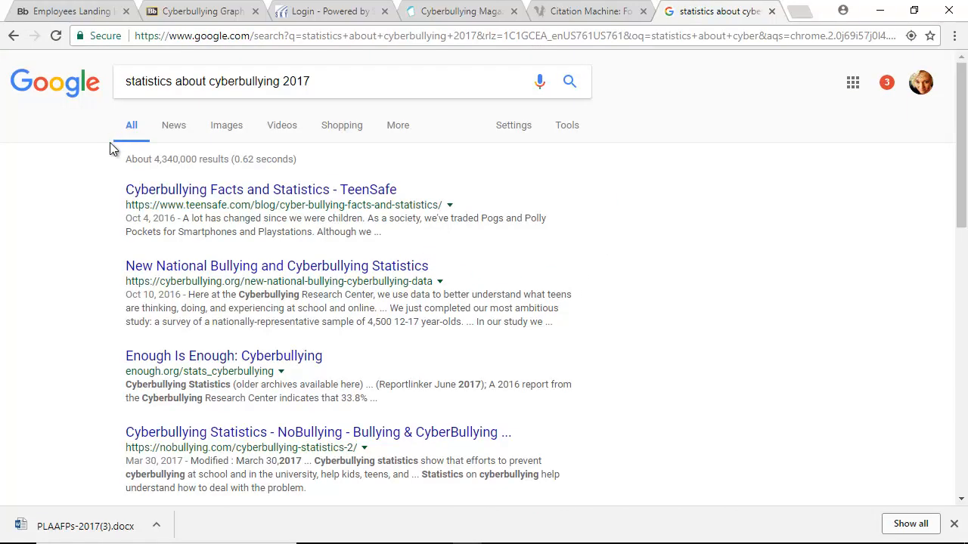
click(198, 197)
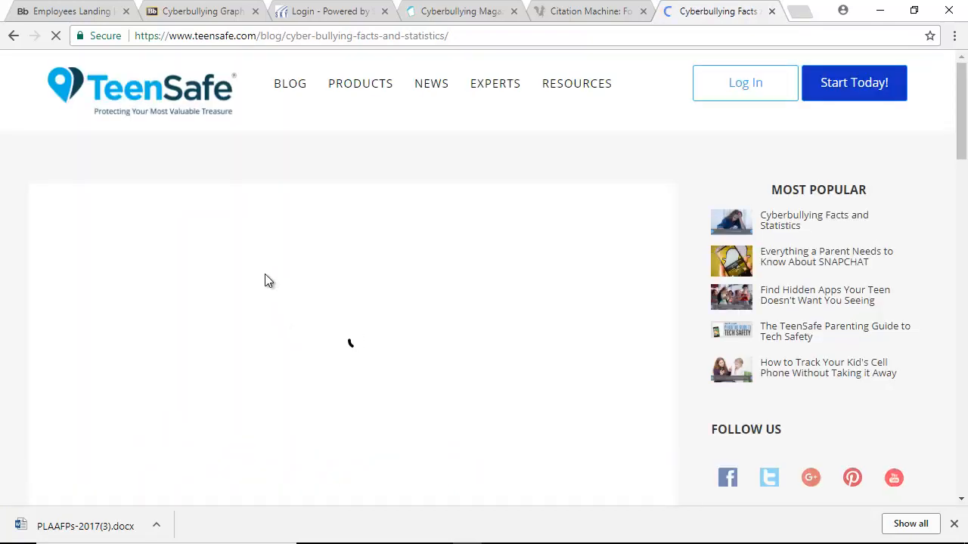
Skim the TeenSafe article's statistics, copy its web address, and return to the Citation Machine site.
scroll(223, 287, down, 10)
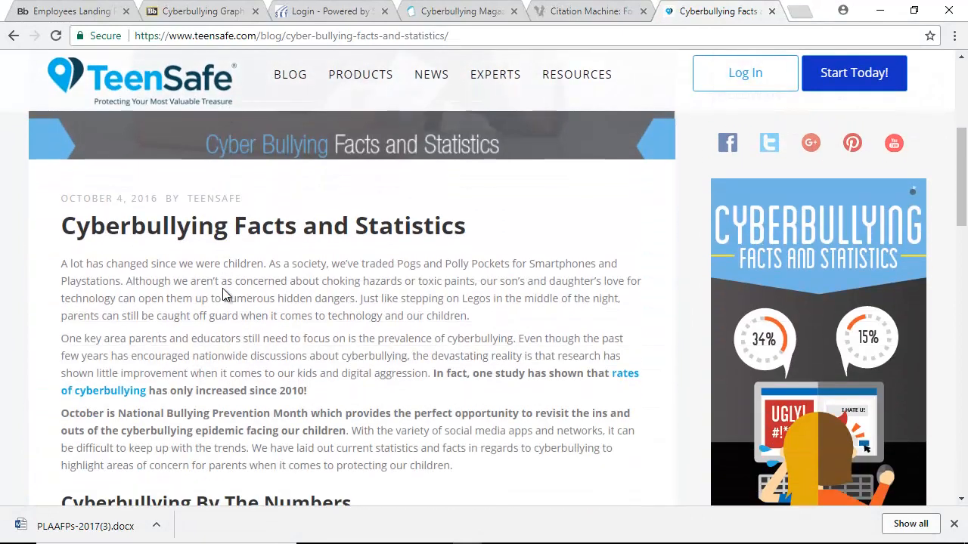
scroll(246, 284, down, 3)
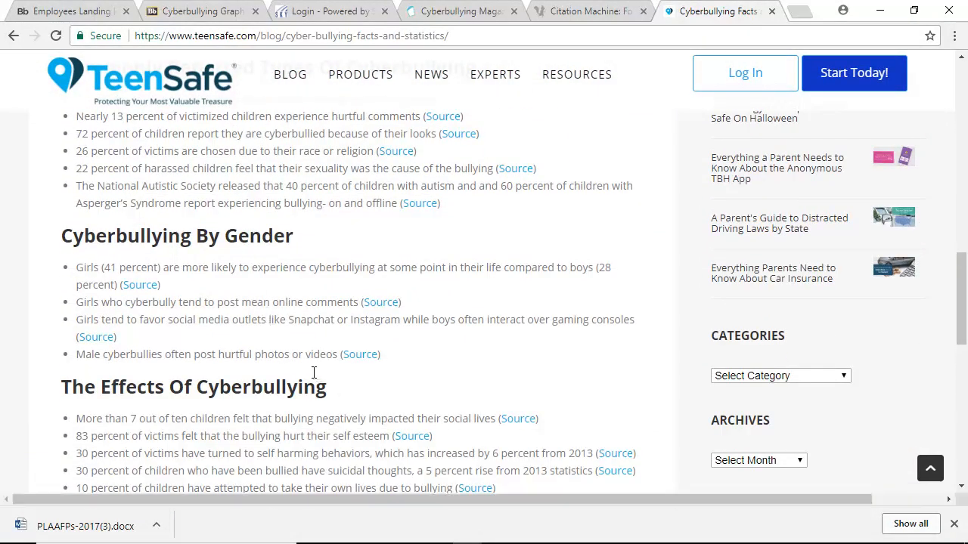
scroll(302, 365, up, 5)
scroll(305, 365, up, 7)
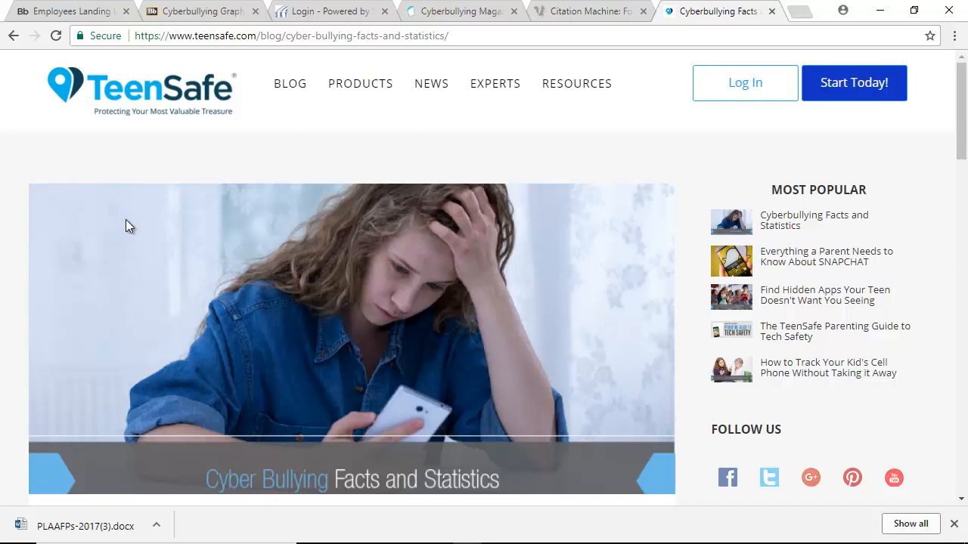
click(458, 39)
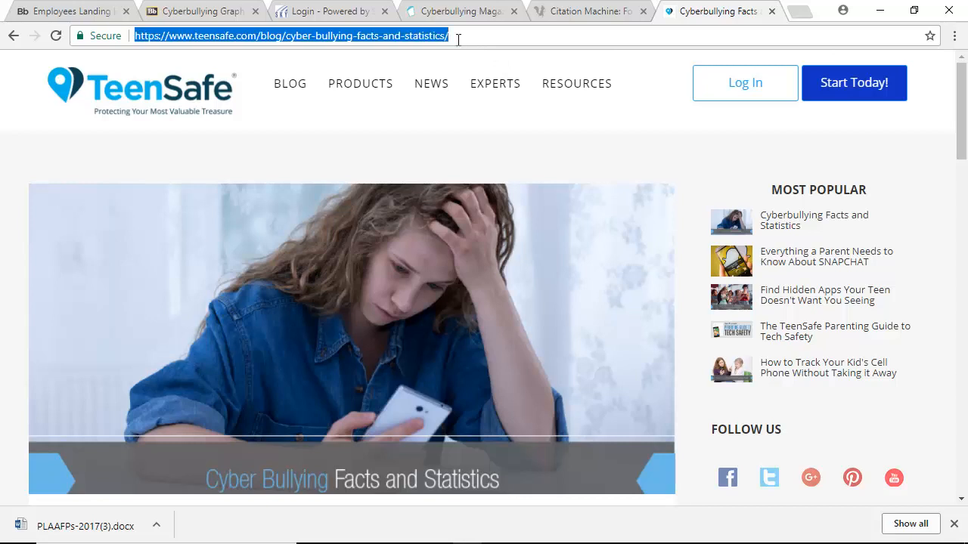
right_click(357, 40)
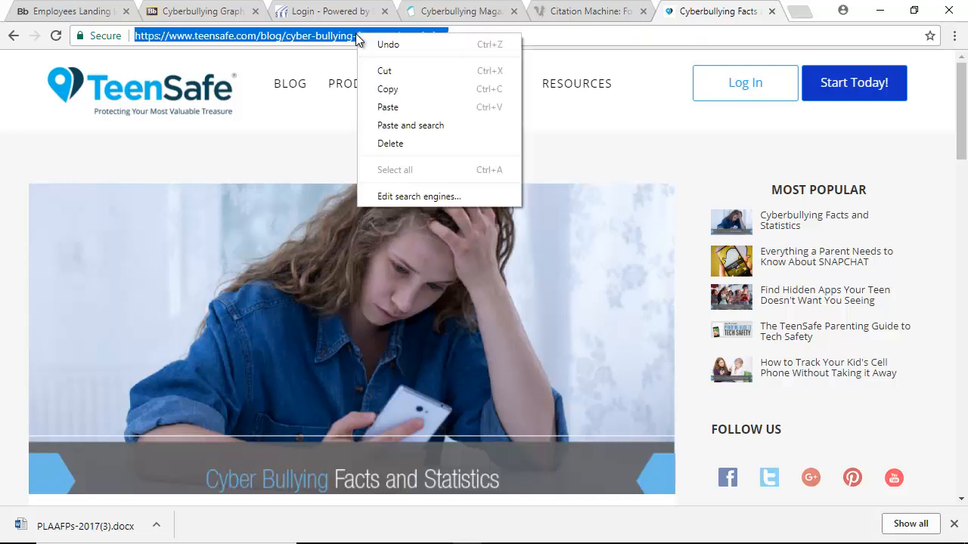
click(387, 91)
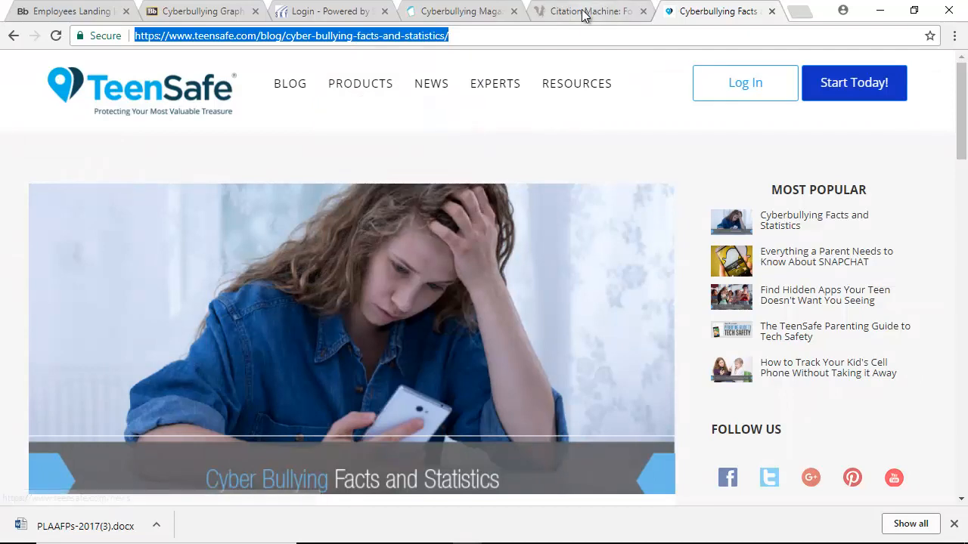
click(579, 12)
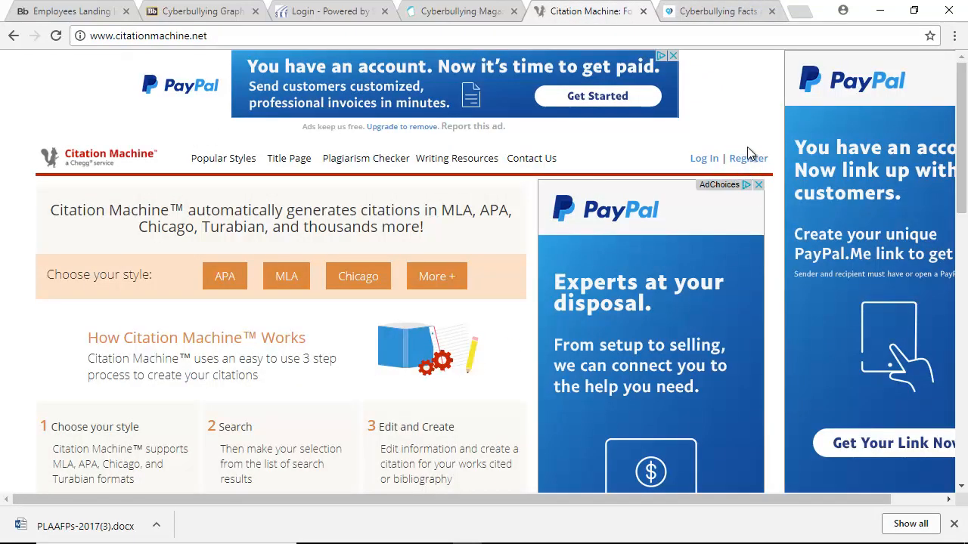
mouse_move(847, 541)
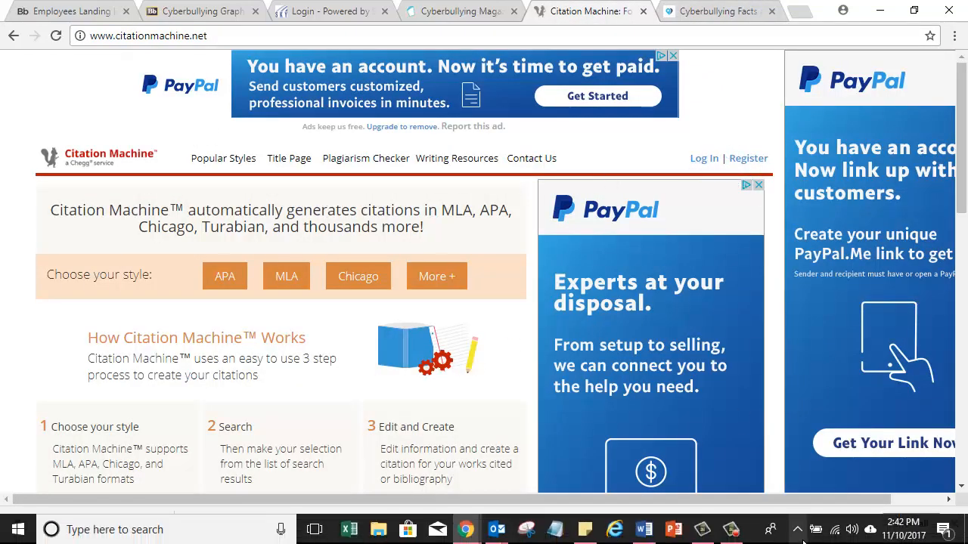
click(731, 537)
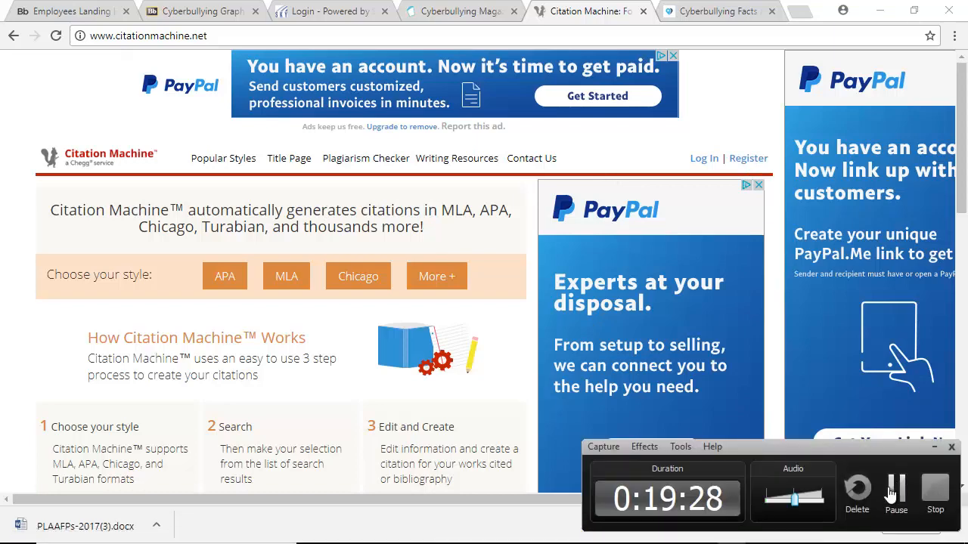
click(896, 488)
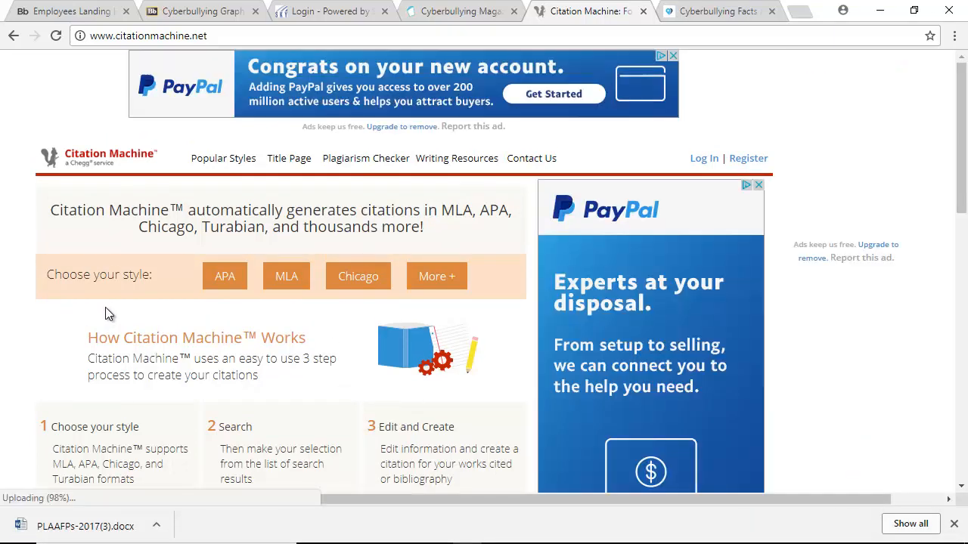
Choose the MLA style and search for a website source using the copied TeenSafe article address.
scroll(106, 302, down, 1)
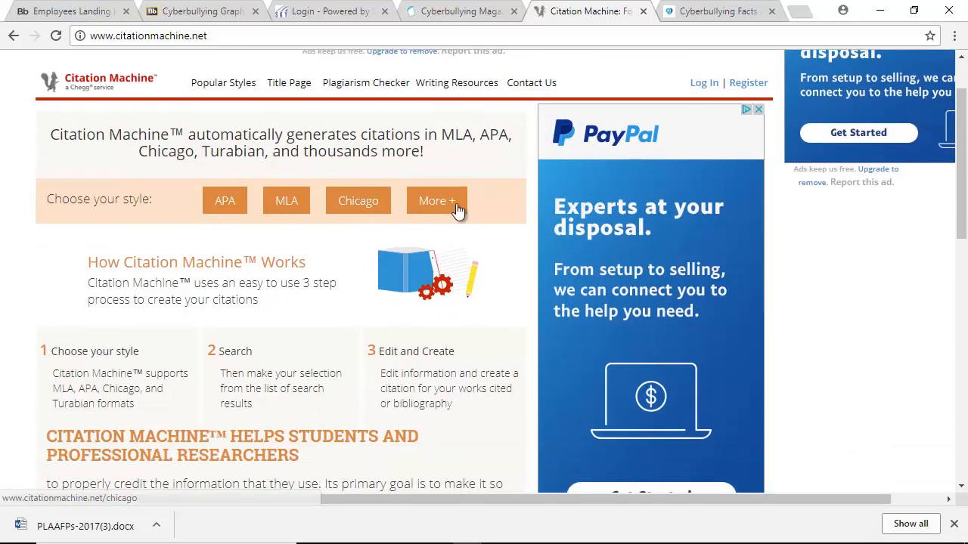
click(293, 199)
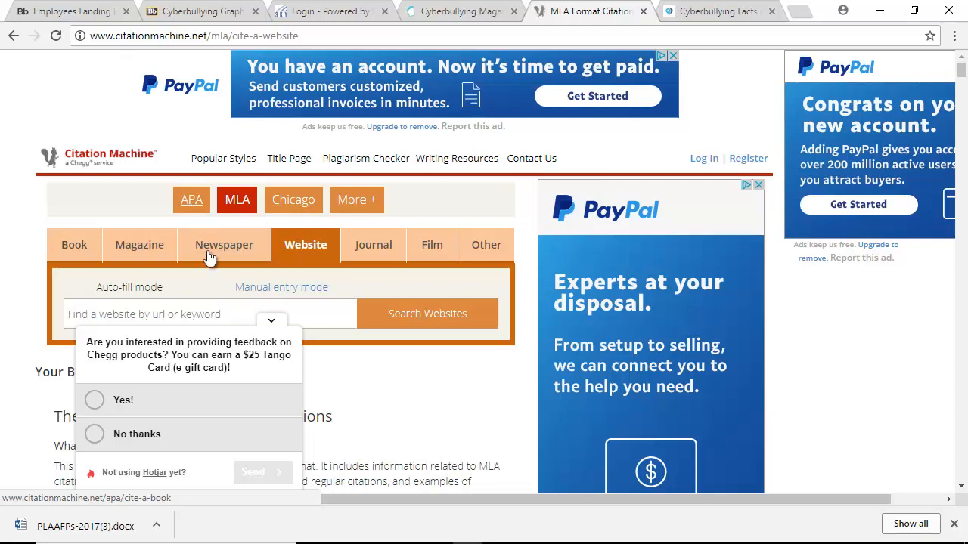
scroll(106, 291, down, 1)
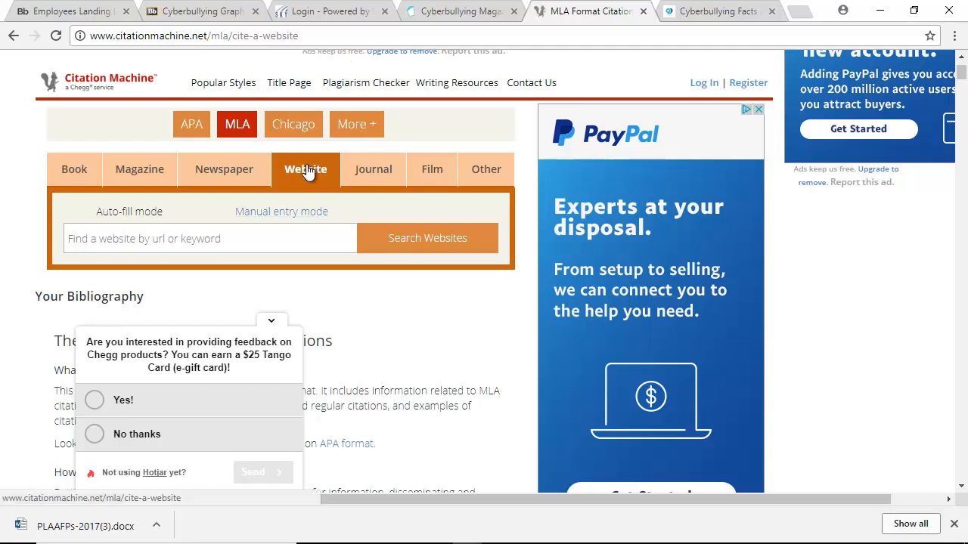
click(129, 240)
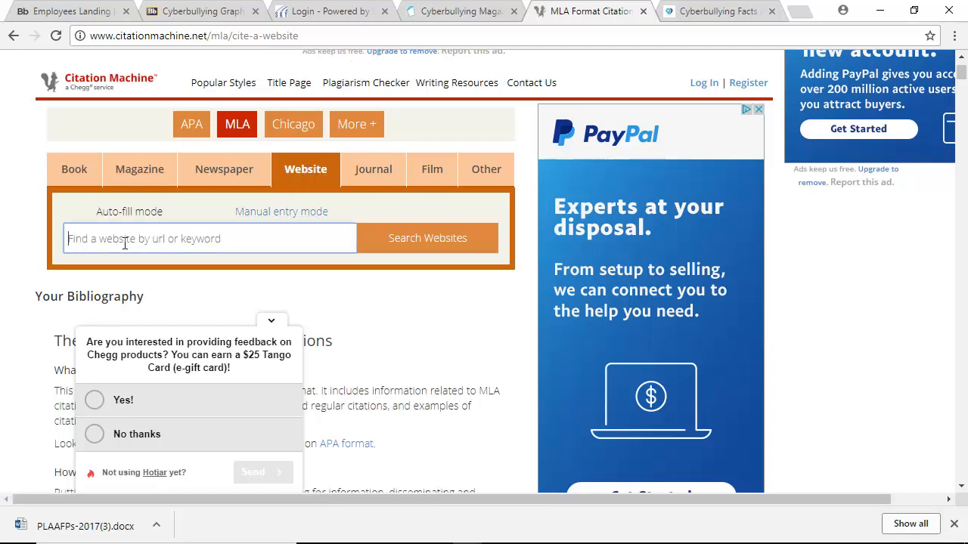
right_click(118, 240)
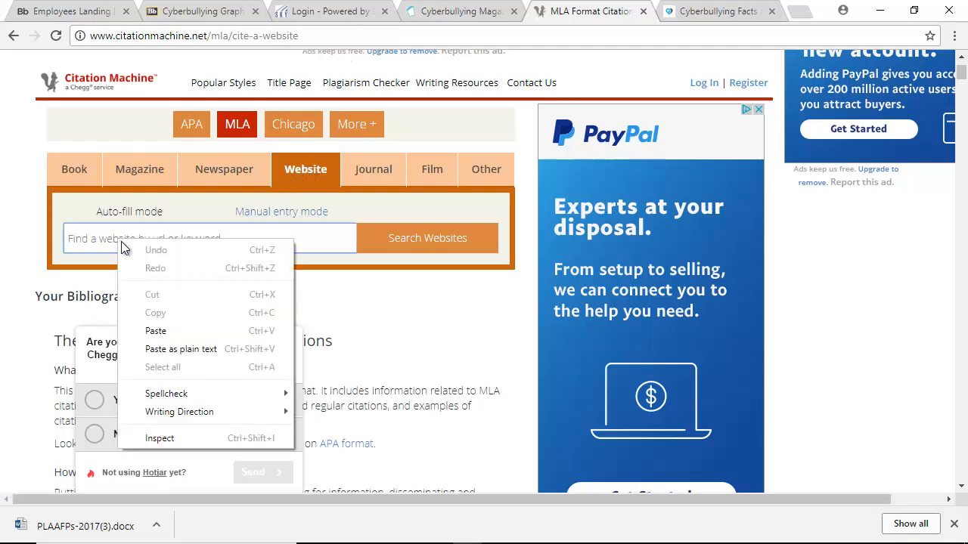
click(151, 329)
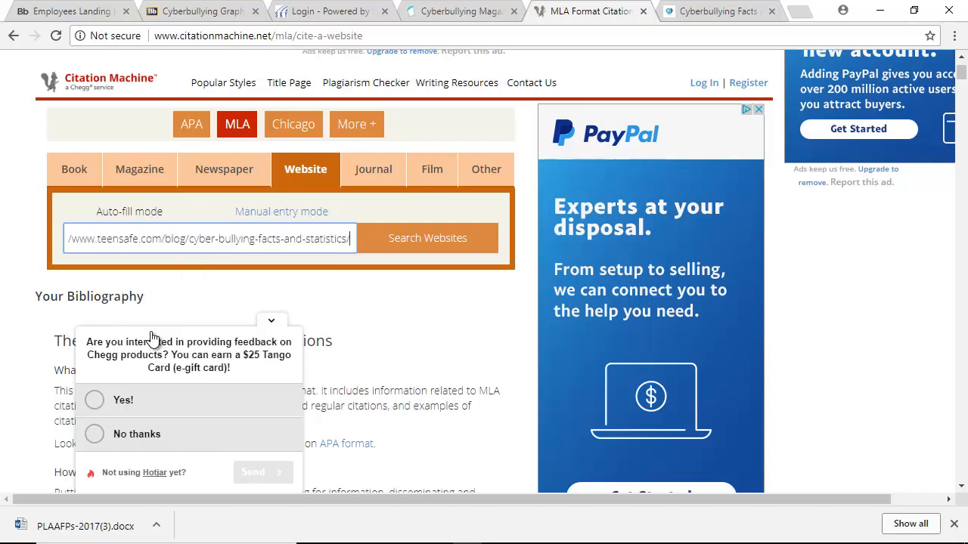
click(413, 243)
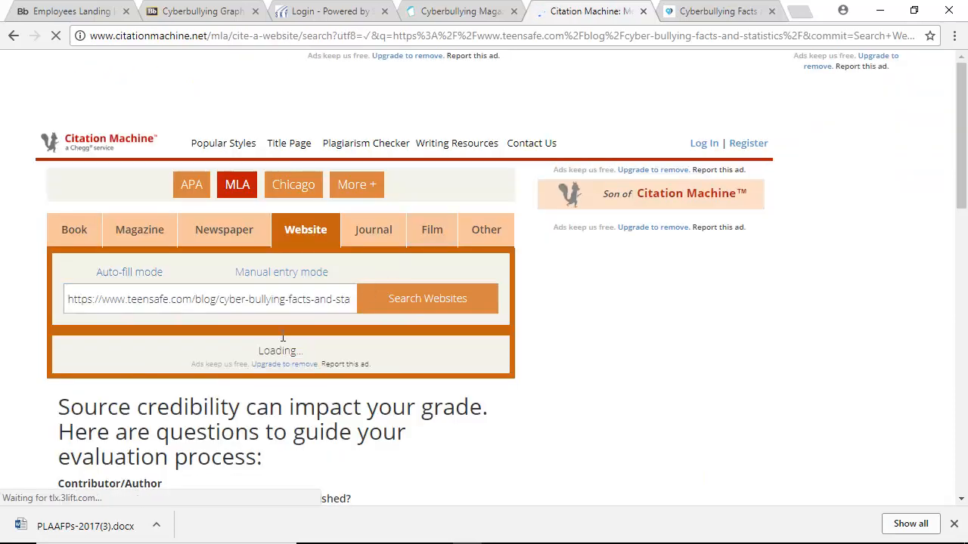
Select the Cyberbullying Facts and Statistics result, accept the found citation data, and create the citation with the pre-filled details.
scroll(178, 369, down, 1)
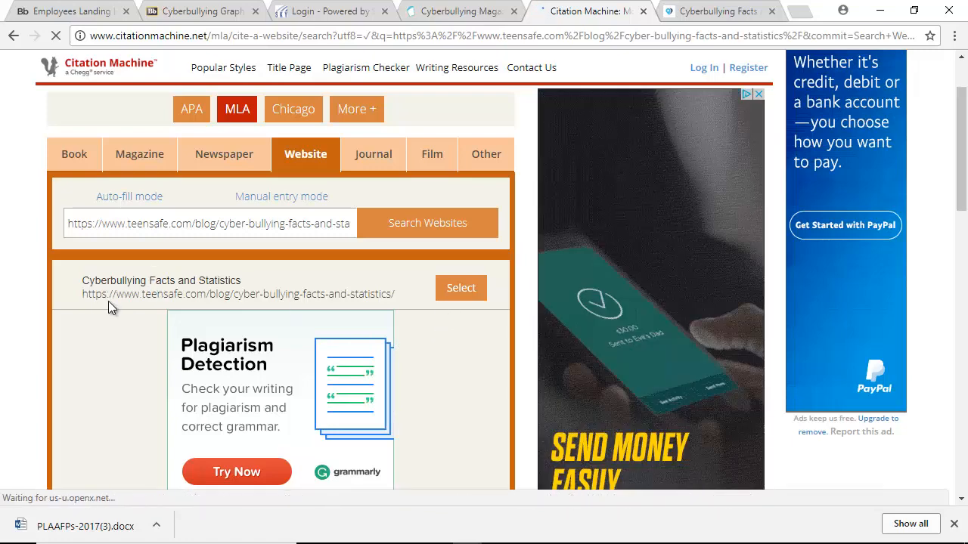
click(460, 288)
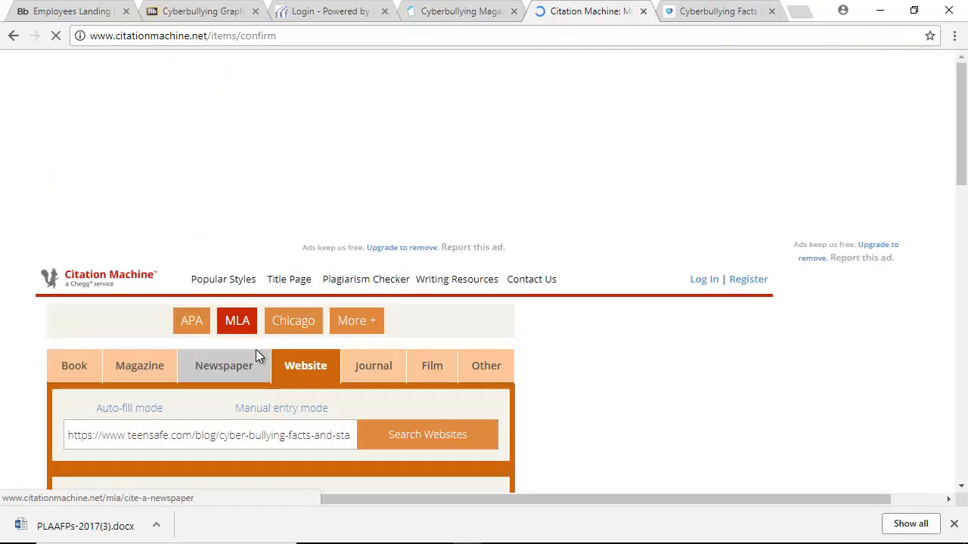
scroll(219, 348, down, 4)
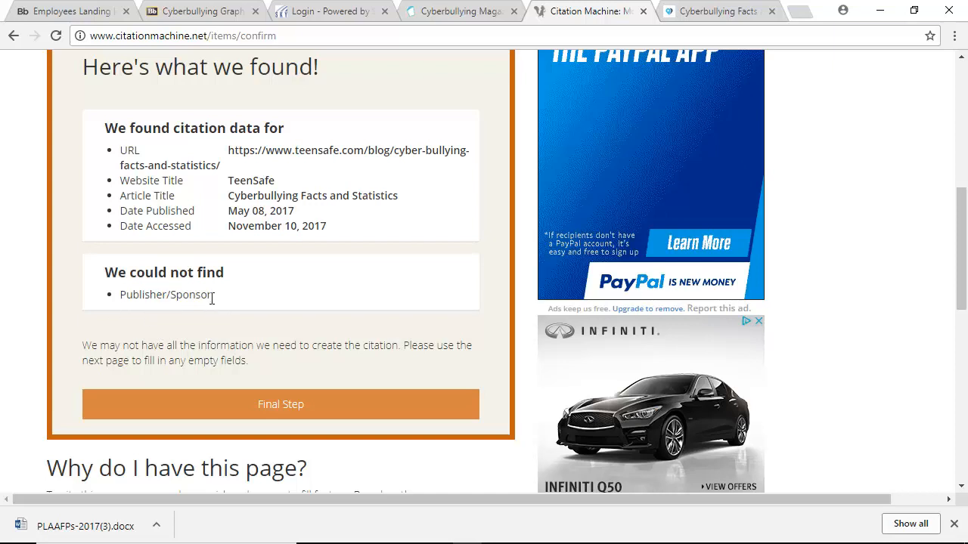
click(295, 404)
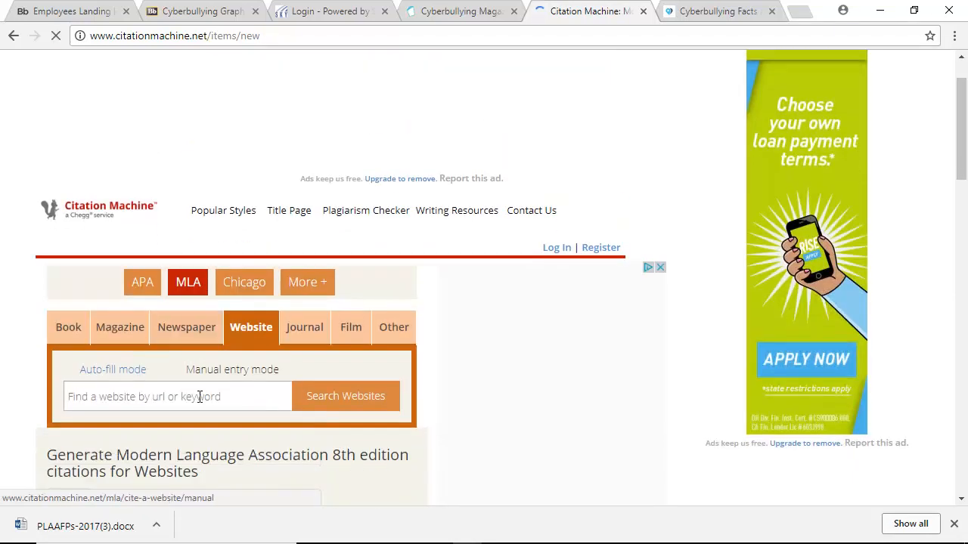
scroll(199, 397, down, 4)
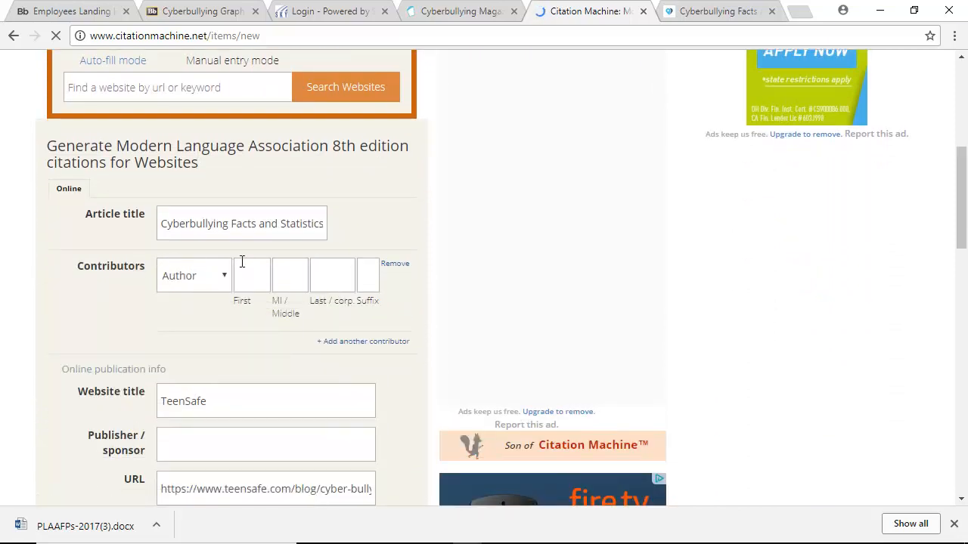
scroll(242, 261, down, 6)
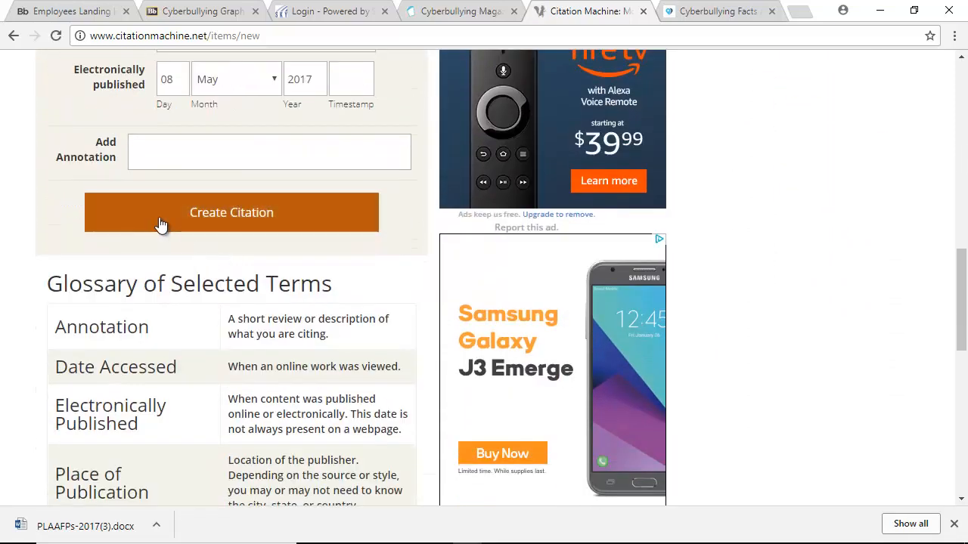
click(230, 214)
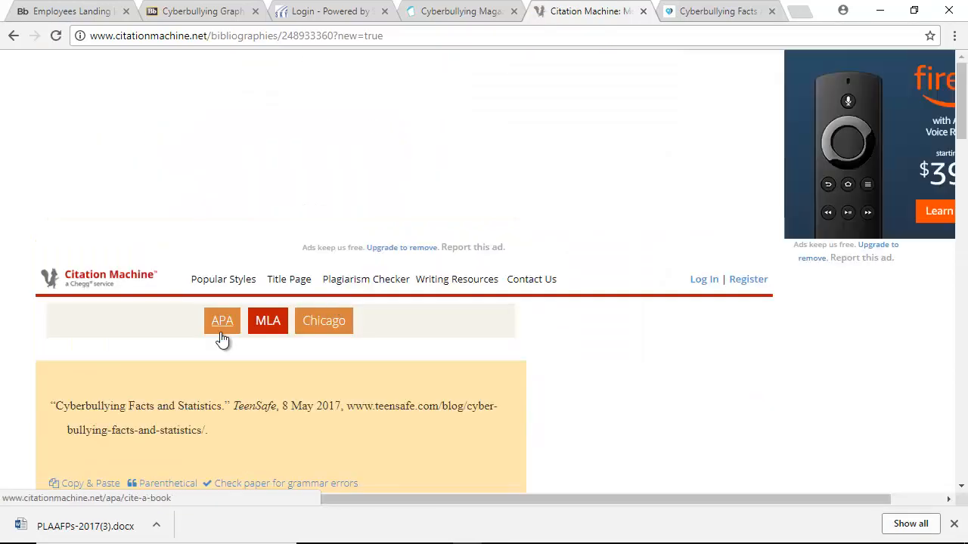
Copy the finished MLA citation for the TeenSafe article to the clipboard.
scroll(147, 306, down, 3)
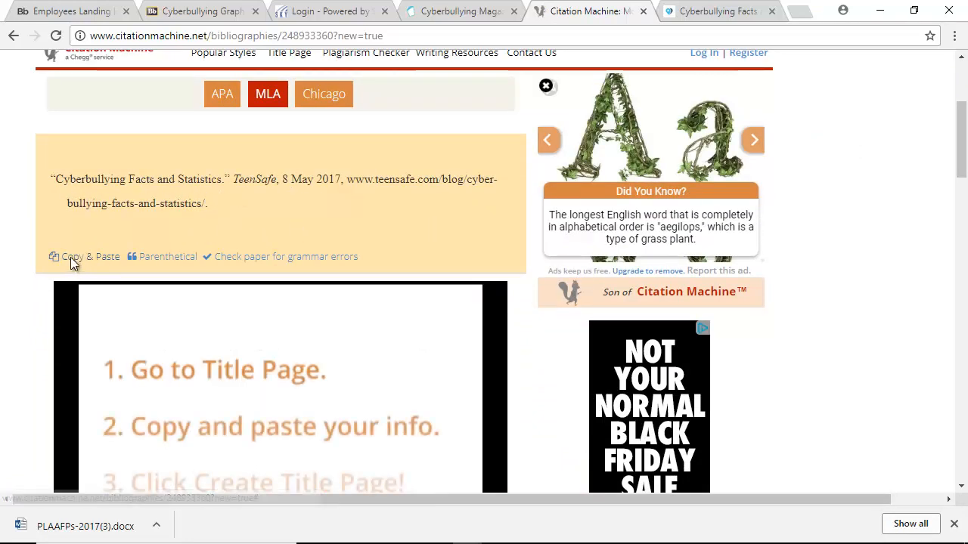
click(70, 257)
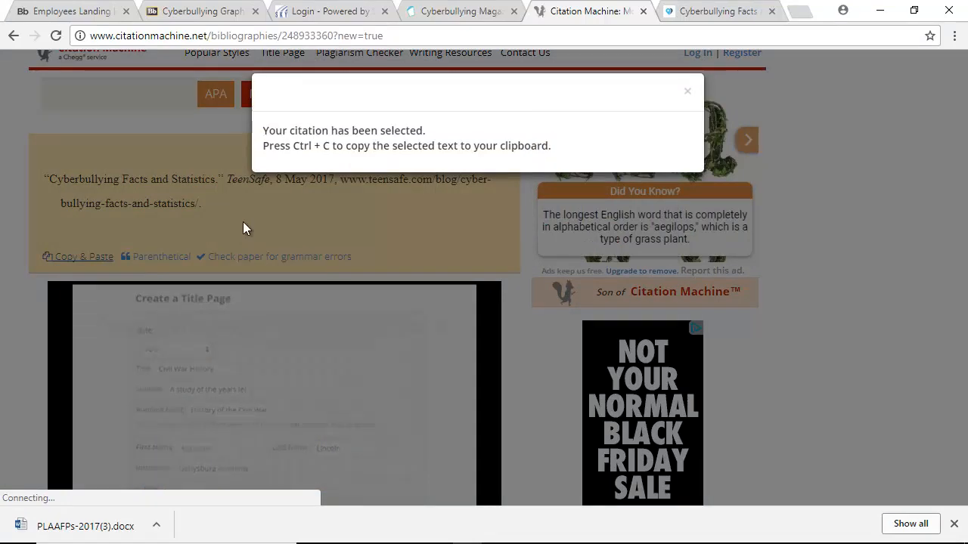
key(ctrl+c)
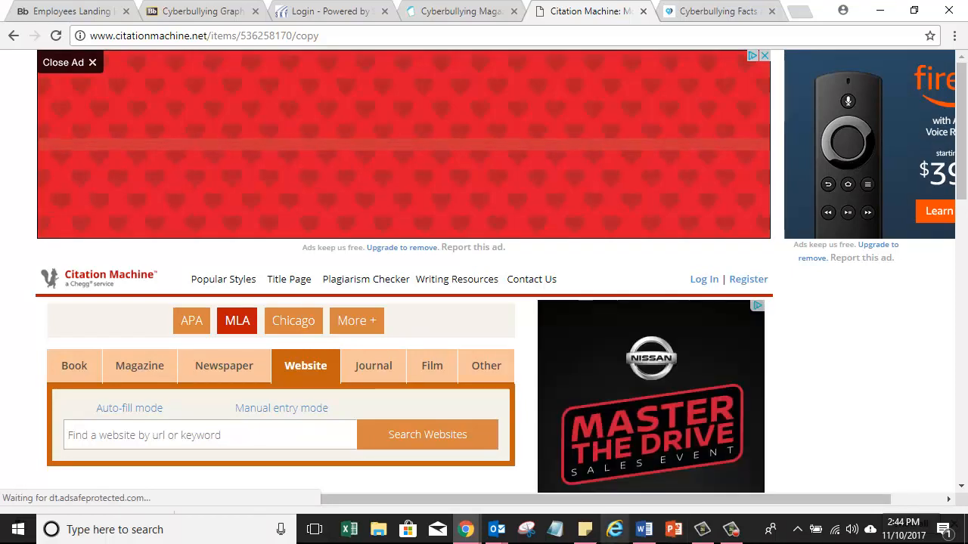
Switch to the Jilster magazine dashboard, paste the TeenSafe citation into the chatbox, and send it without e-mailing the editors.
mouse_move(469, 537)
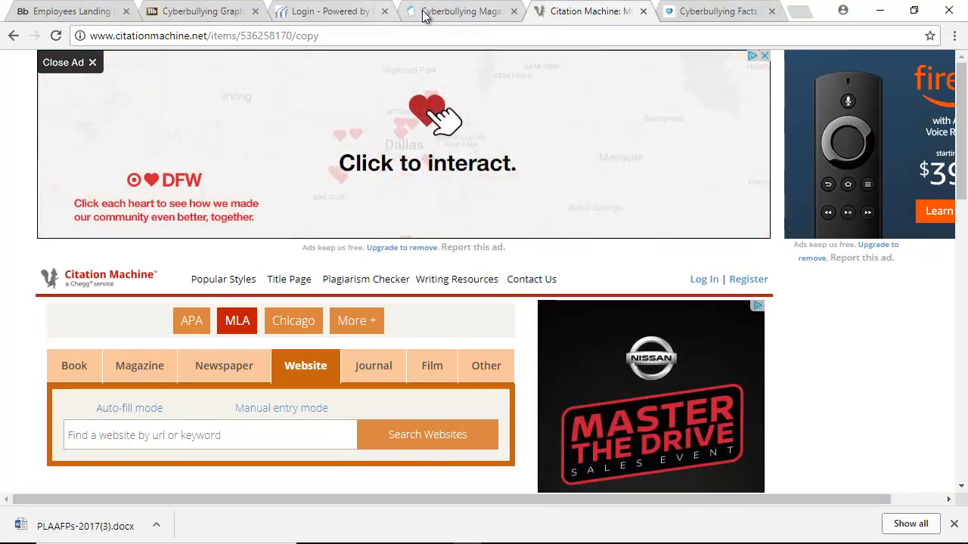
click(450, 12)
mouse_move(170, 170)
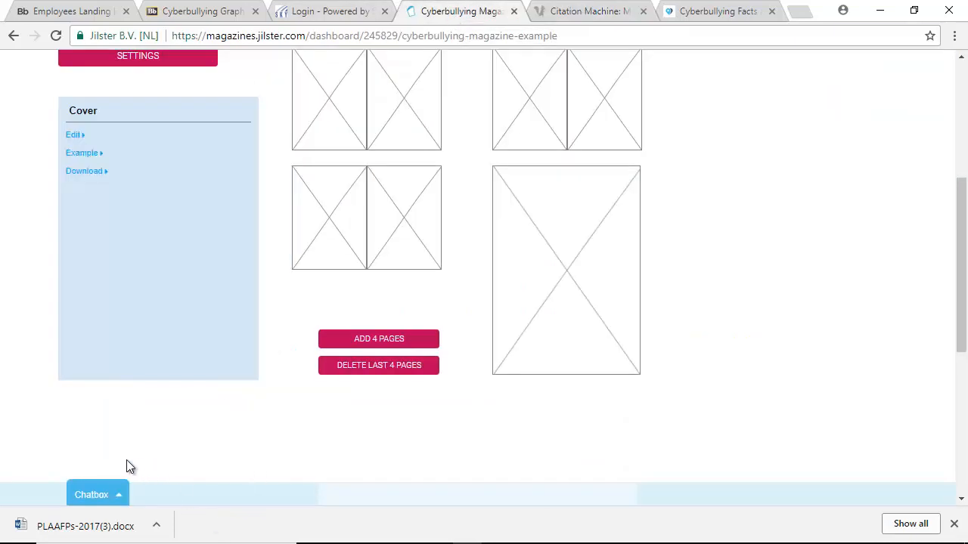
click(87, 502)
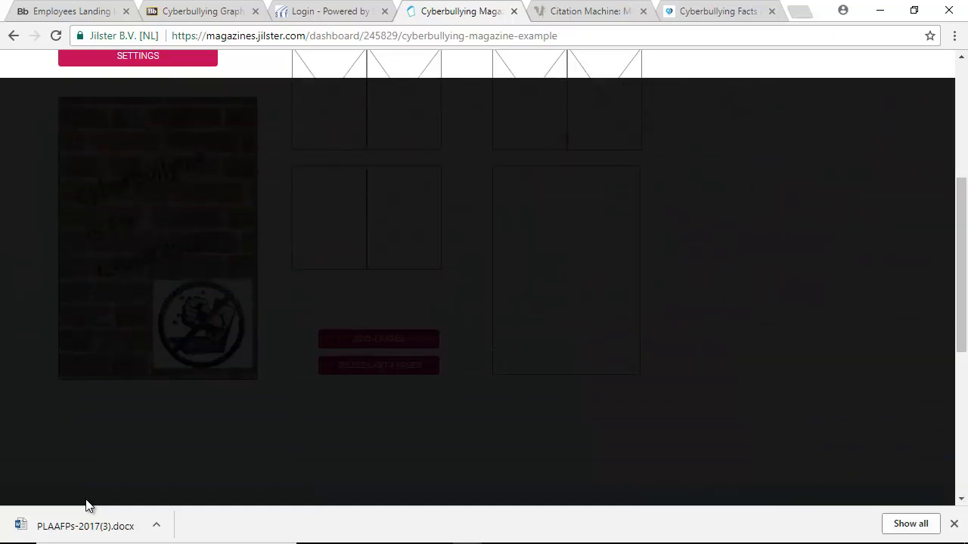
click(165, 146)
right_click(164, 143)
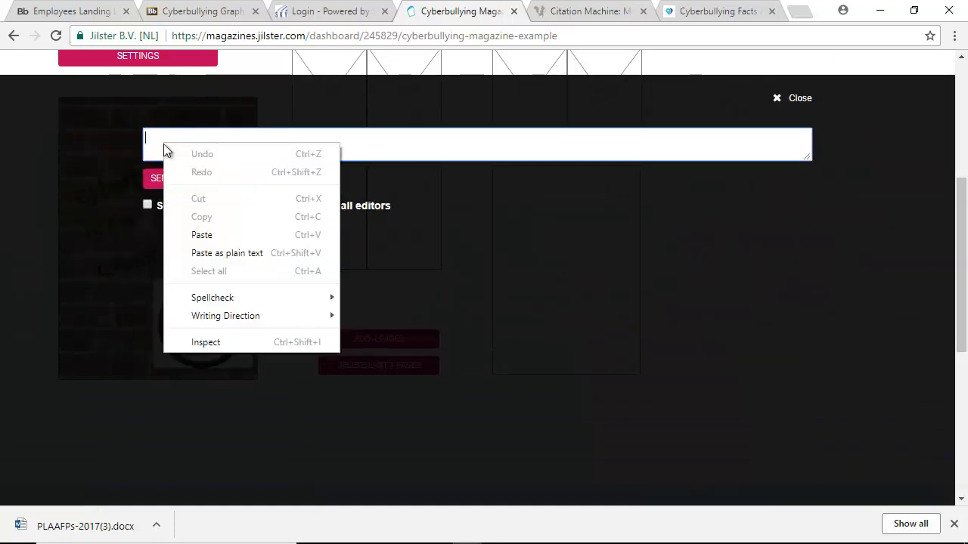
click(203, 234)
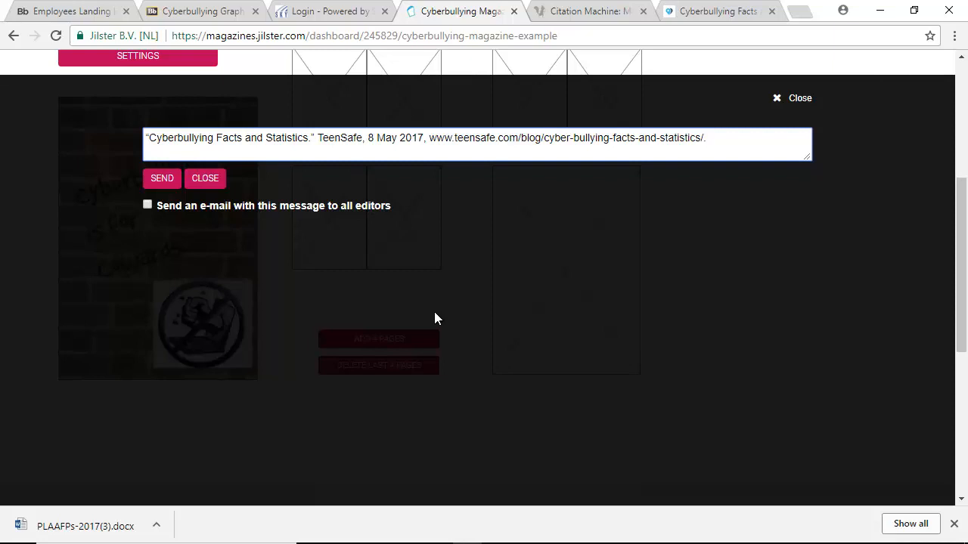
click(160, 180)
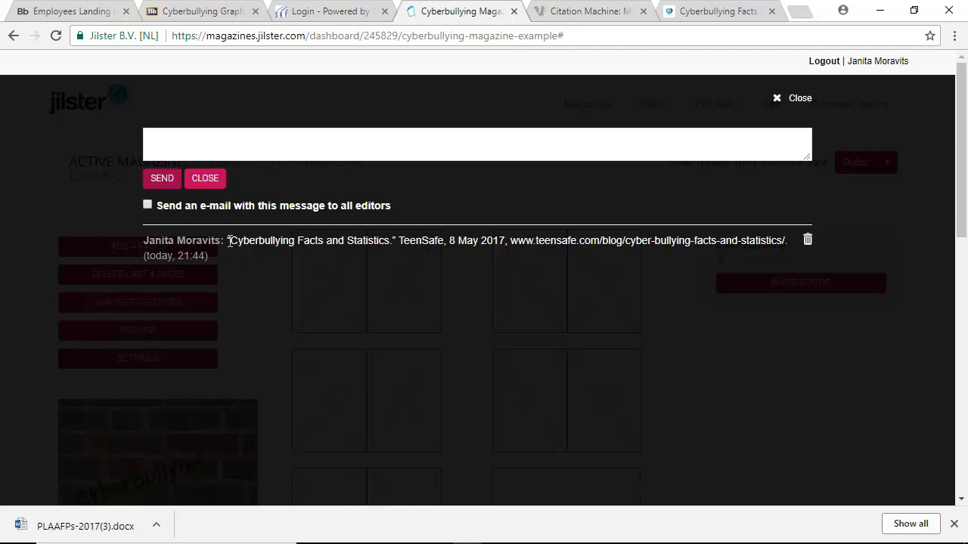
Copy the posted citation message from the chatbox and close the chatbox.
drag(227, 240, 258, 293)
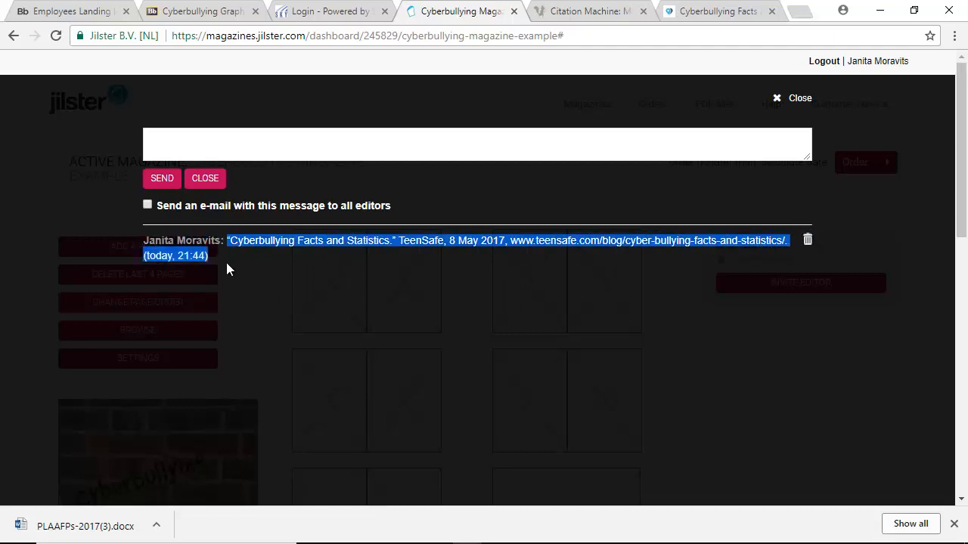
right_click(284, 244)
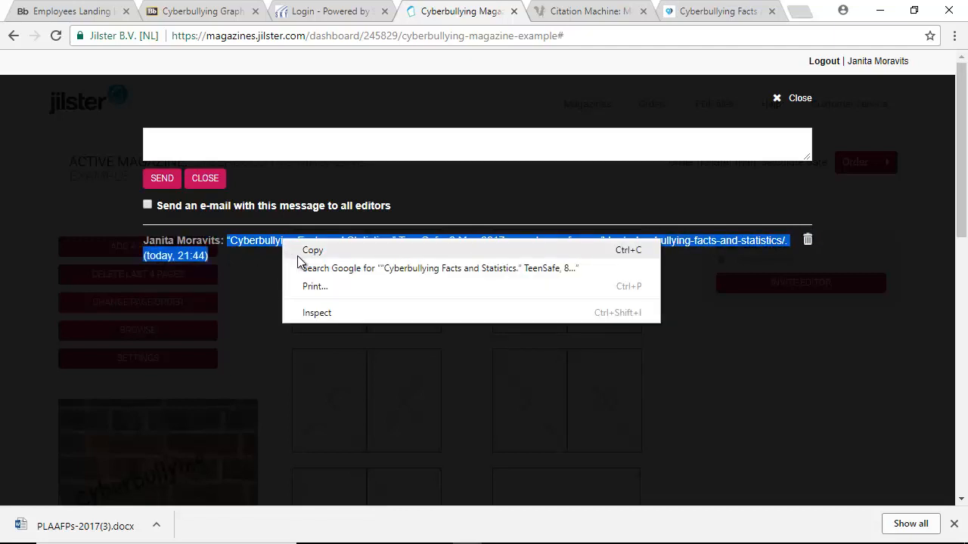
click(314, 251)
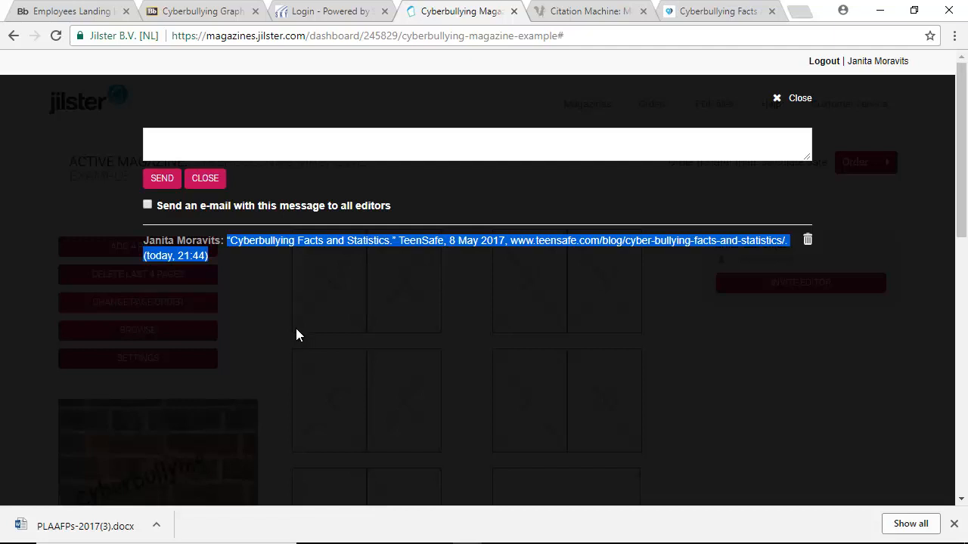
click(784, 101)
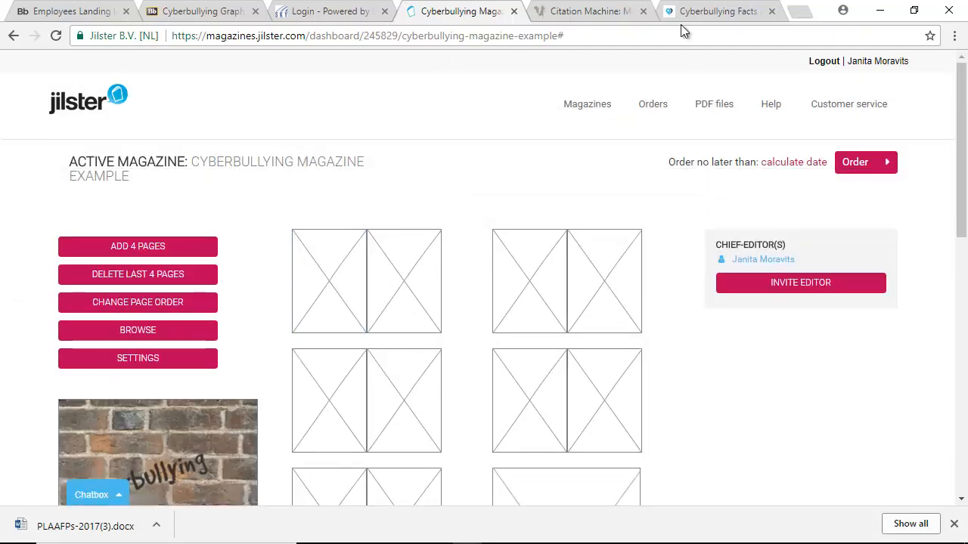
Revisit the Citation Machine and TeenSafe pages, and return to the Jilster dashboard to view the cover and page overview.
click(584, 13)
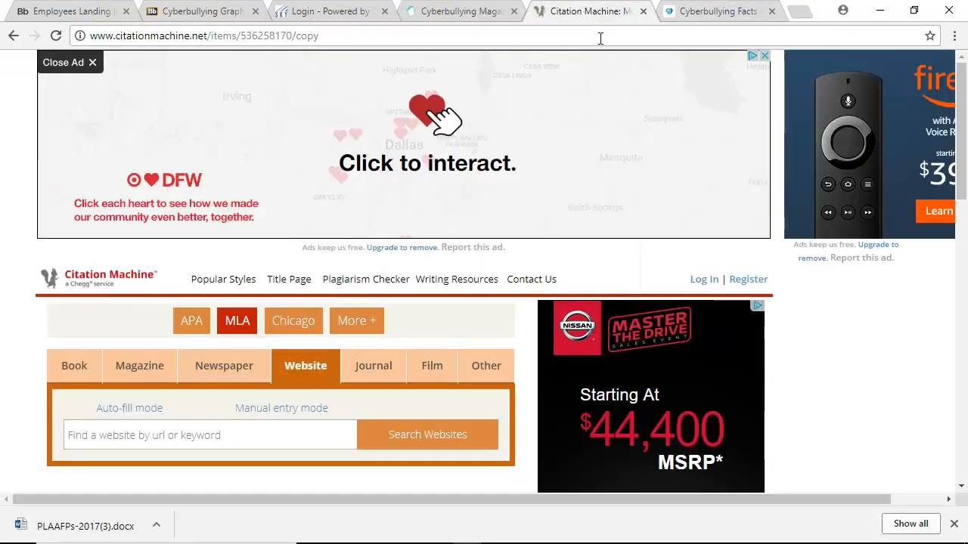
click(711, 14)
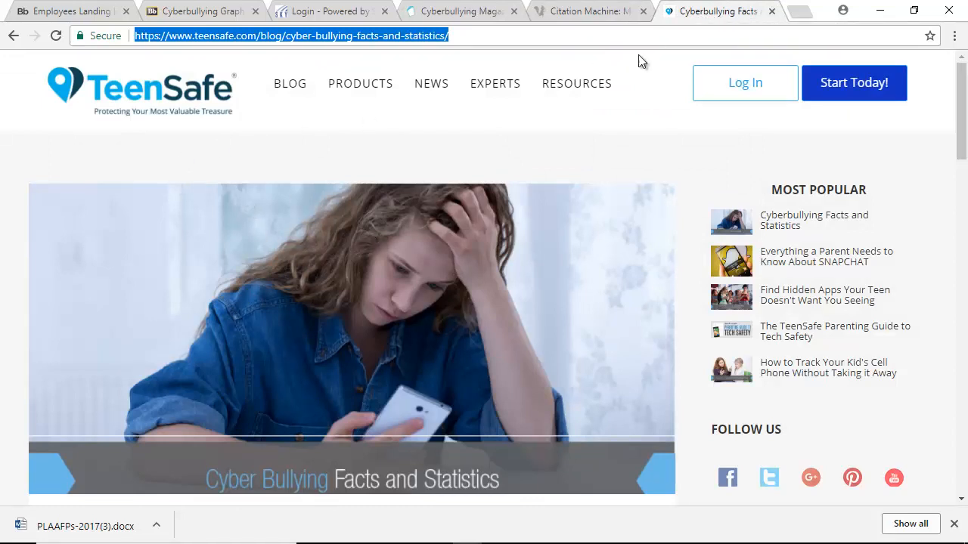
click(444, 12)
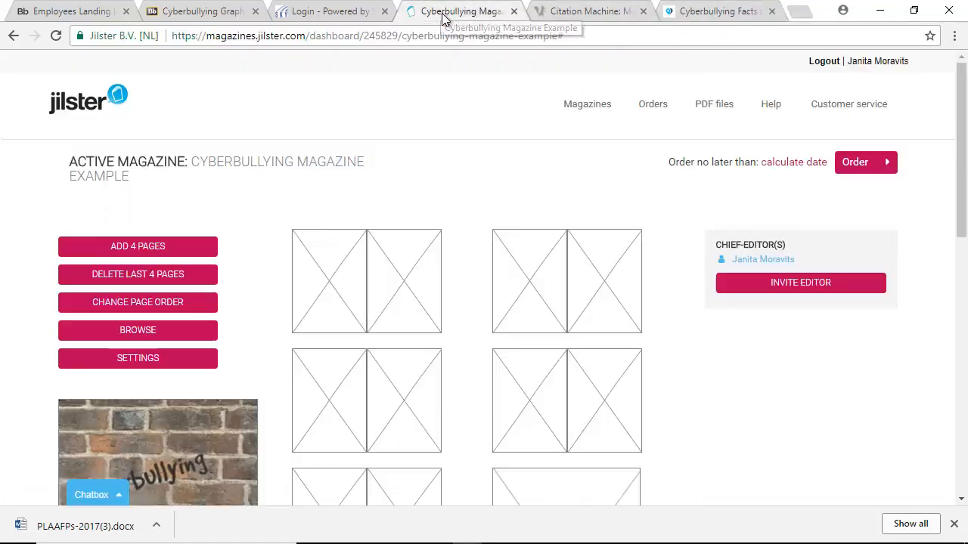
scroll(237, 319, down, 1)
scroll(236, 318, down, 3)
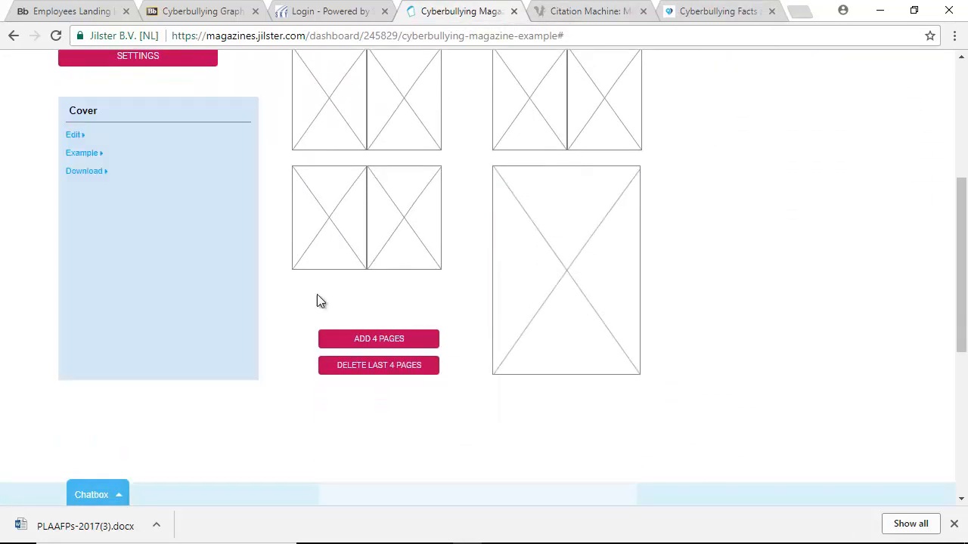
mouse_move(393, 255)
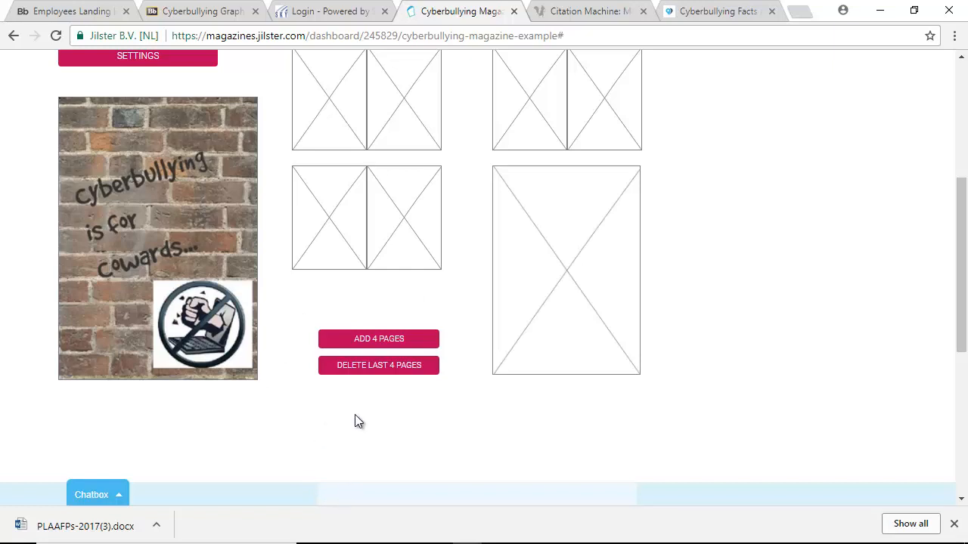
mouse_move(408, 542)
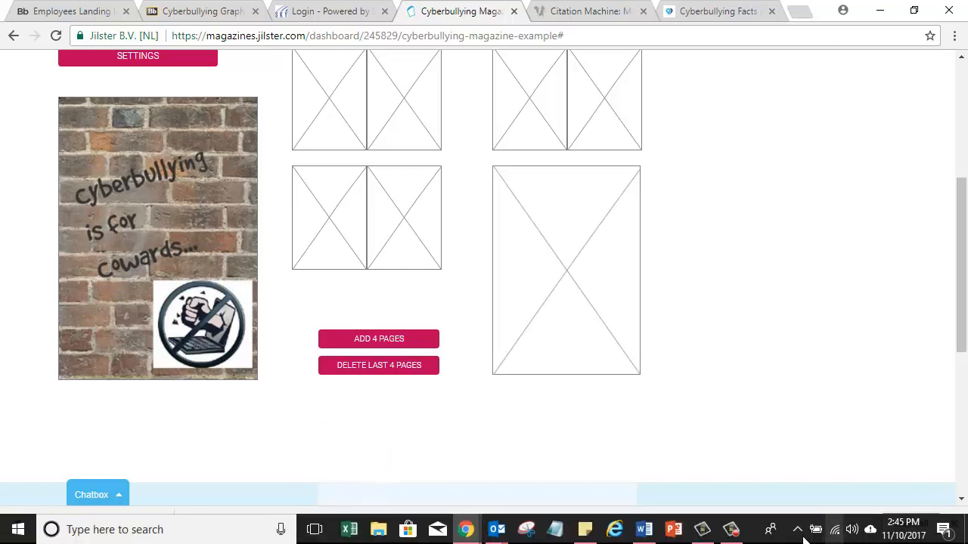